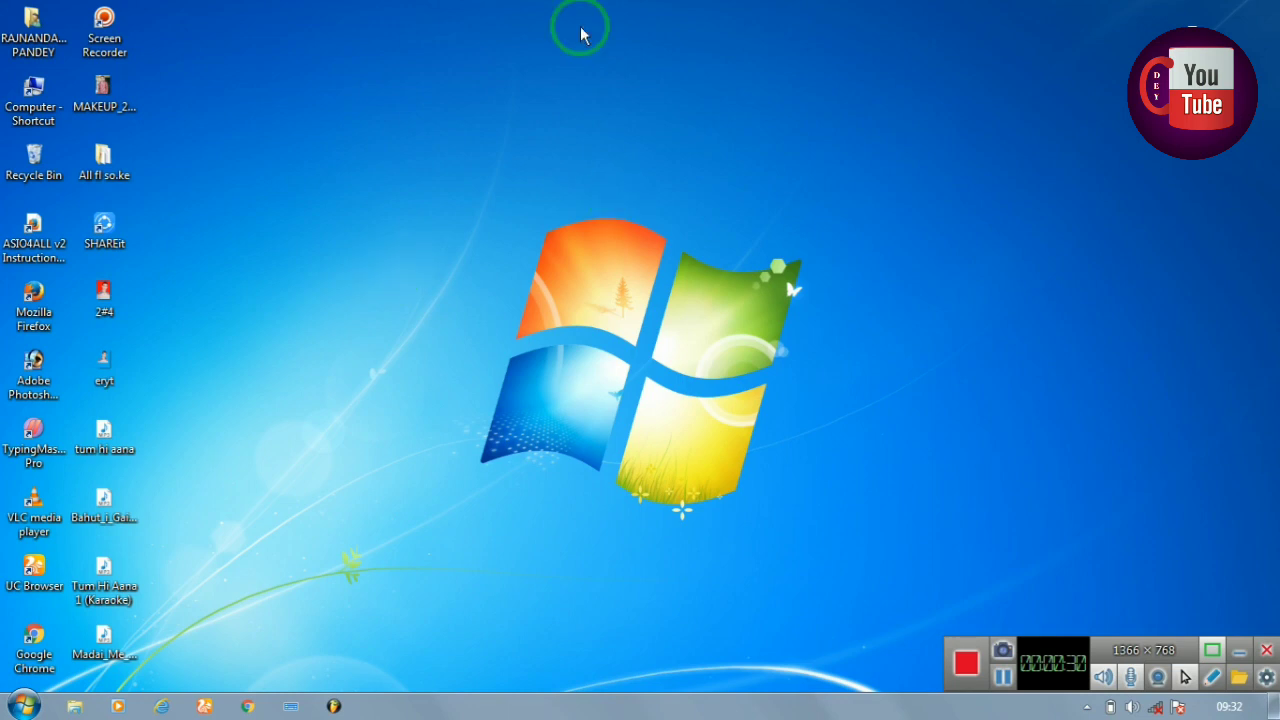
right_click(451, 143)
left_click(417, 163)
right_click(418, 163)
left_click(452, 216)
right_click(421, 172)
left_click(455, 230)
right_click(406, 199)
left_click(431, 251)
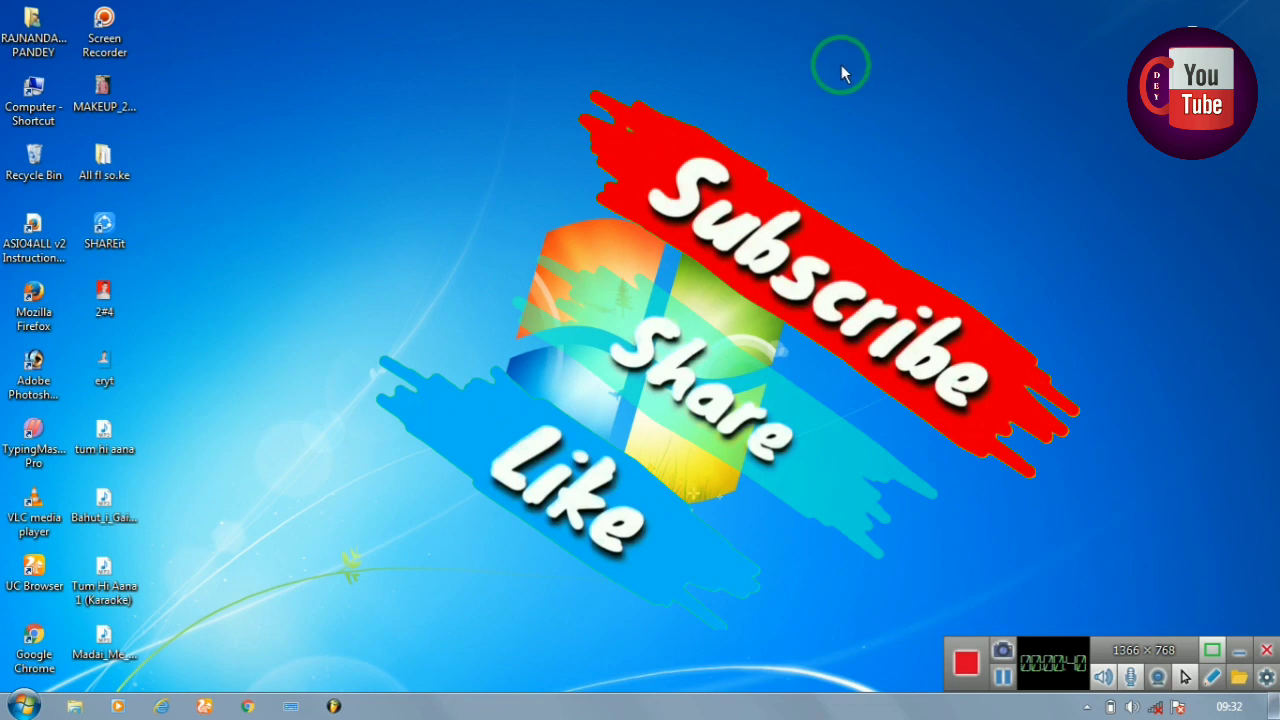
right_click(494, 124)
left_click(507, 174)
right_click(474, 150)
left_click(490, 197)
right_click(460, 178)
left_click(468, 220)
right_click(441, 180)
left_click(457, 228)
right_click(424, 197)
left_click(445, 251)
right_click(414, 203)
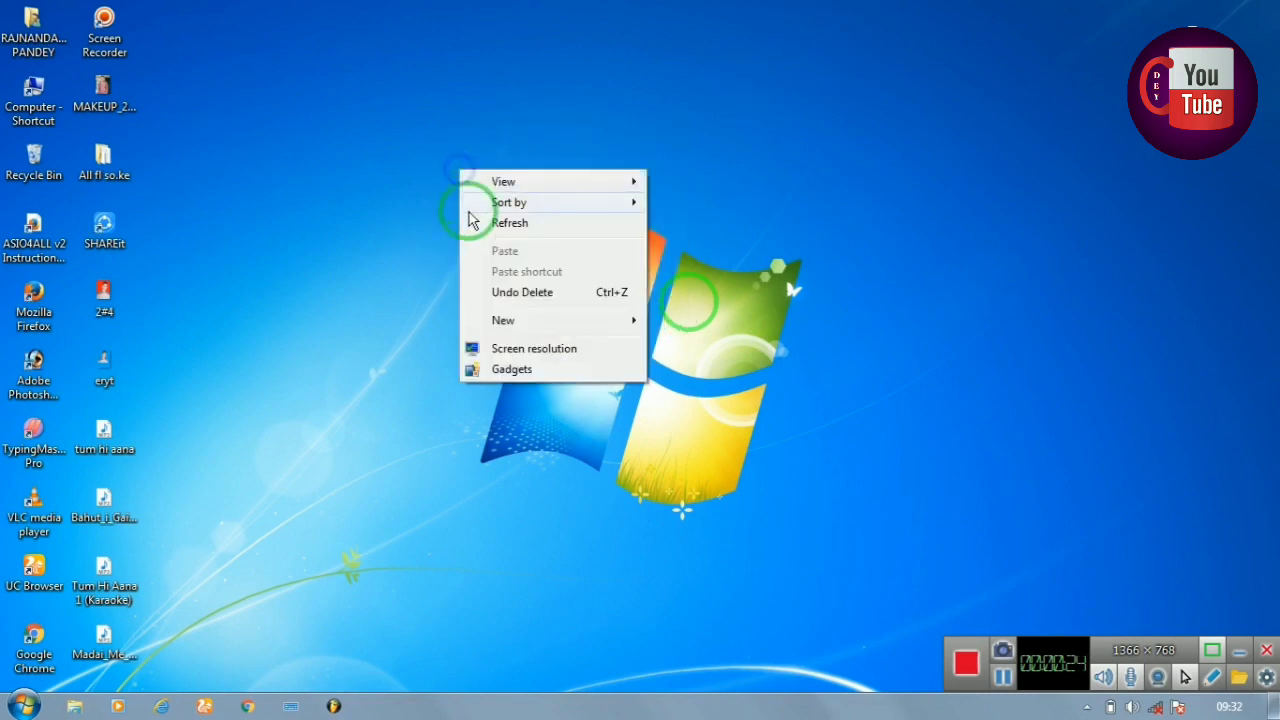
right_click(425, 204)
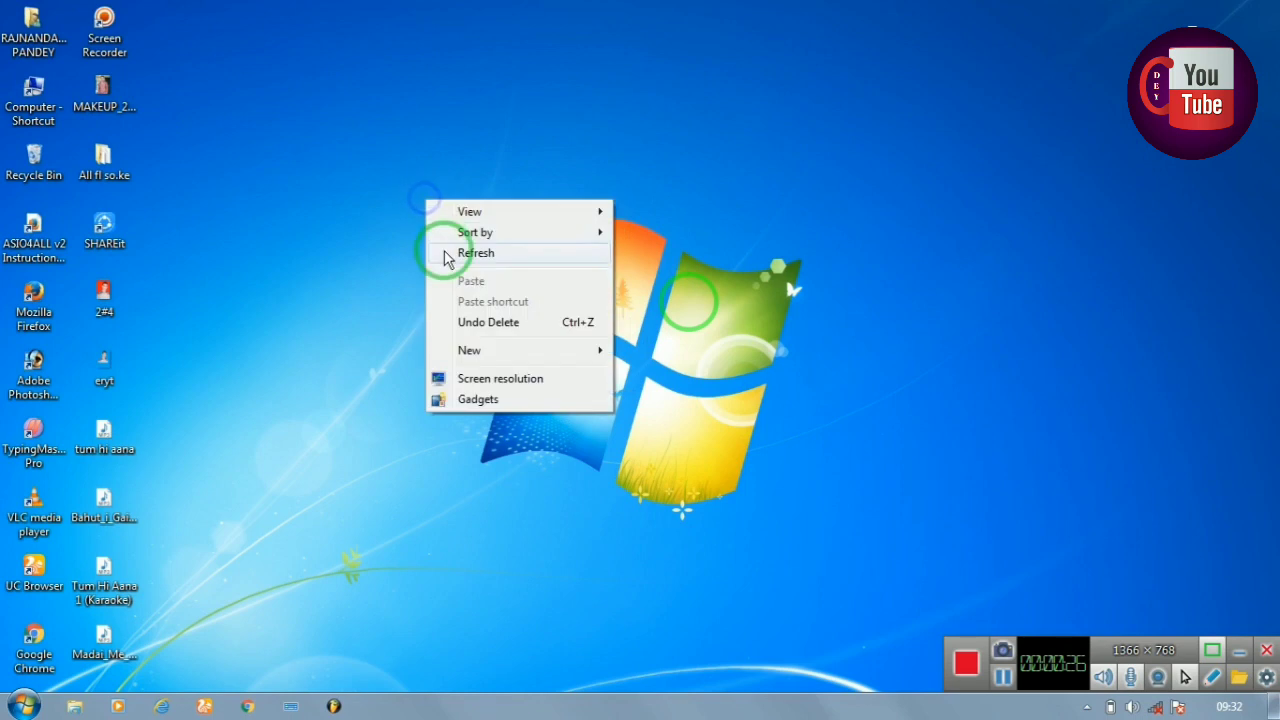
left_click(450, 245)
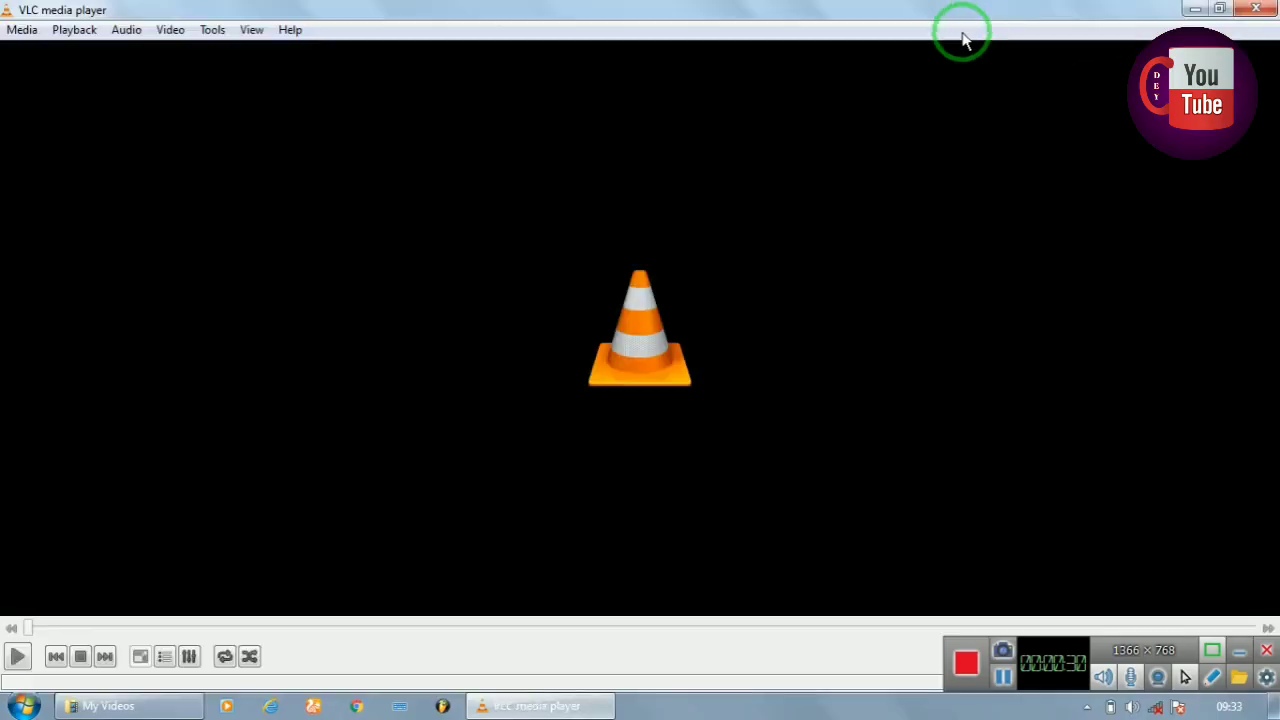
Close VLC media player and the My Videos folder window
left_click(1254, 10)
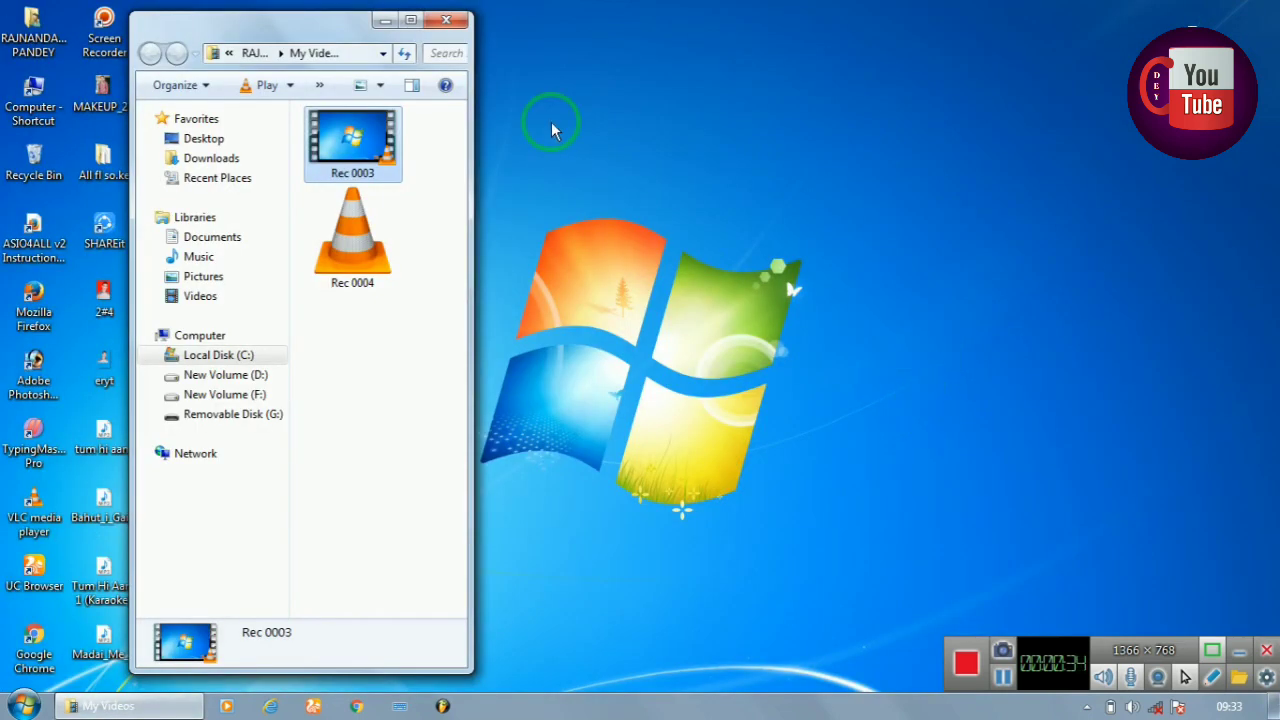
left_click(461, 21)
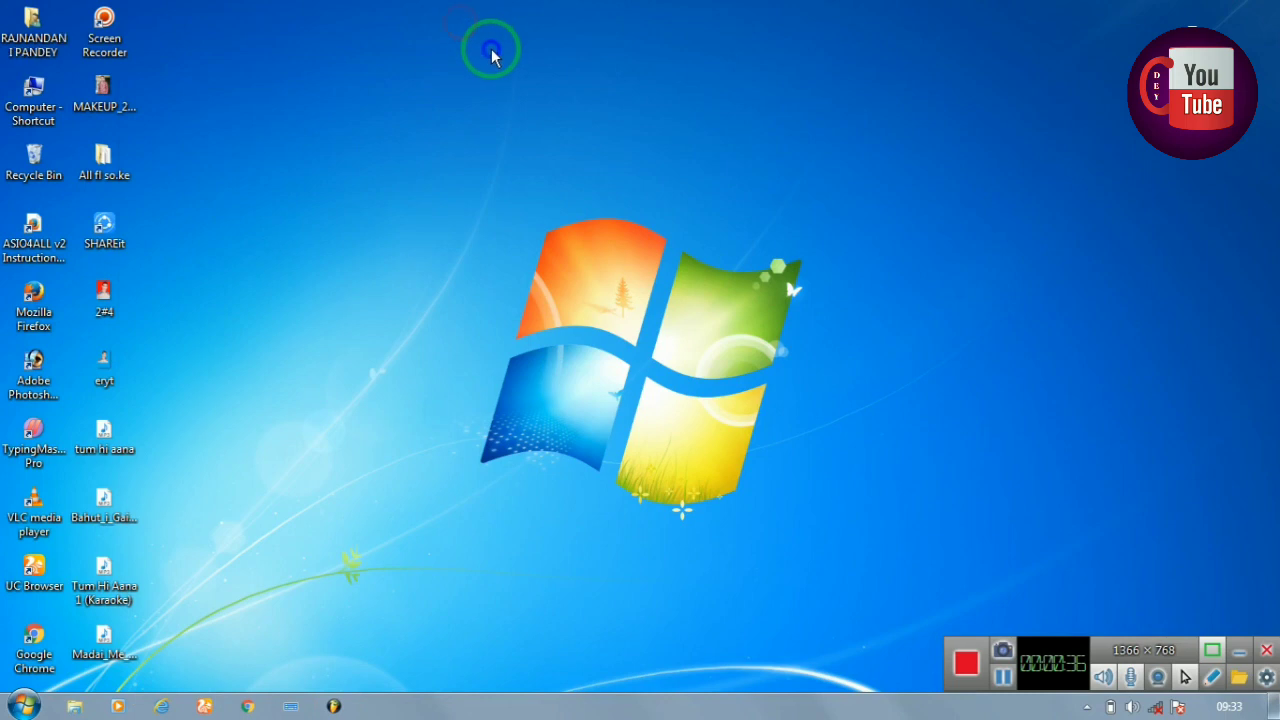
right_click(490, 46)
left_click(523, 106)
right_click(515, 104)
left_click(558, 162)
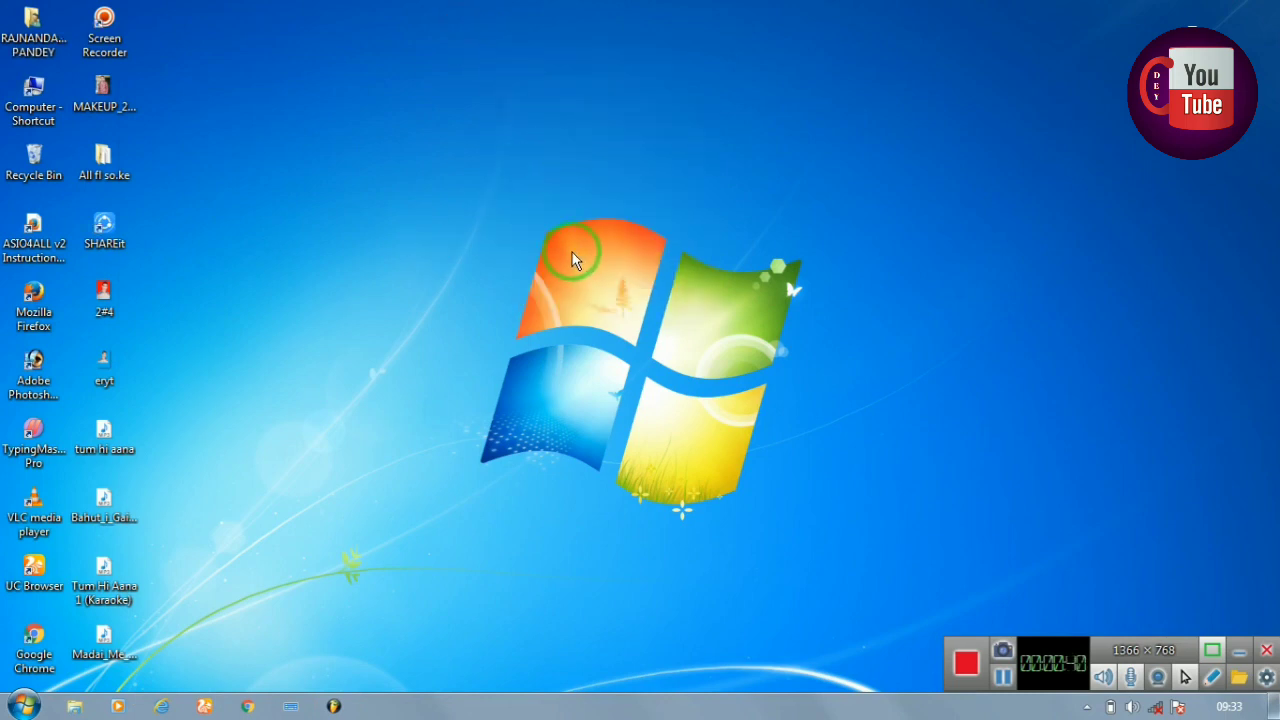
right_click(422, 200)
left_click(444, 252)
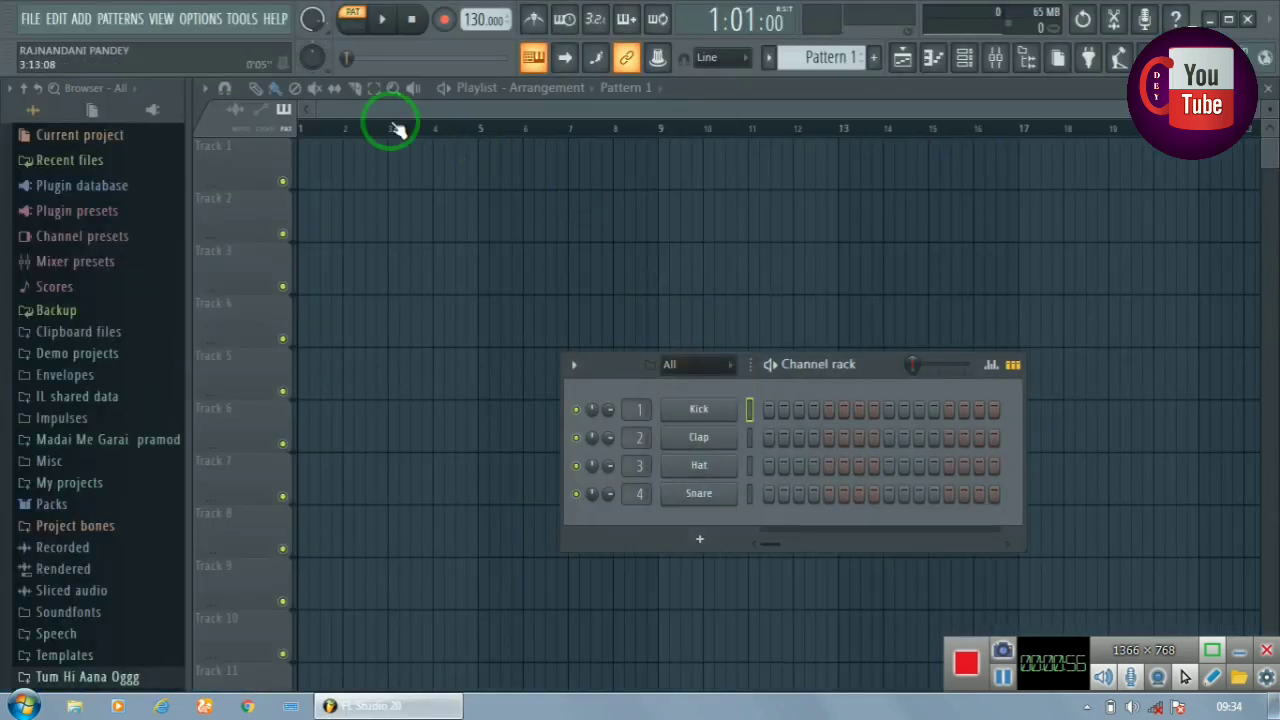
Import the Madai_Me_Garai_Khatiya audio file from the desktop into the FL Studio playlist, placing it at the start of Track 1
left_click(1209, 19)
left_click(88, 645)
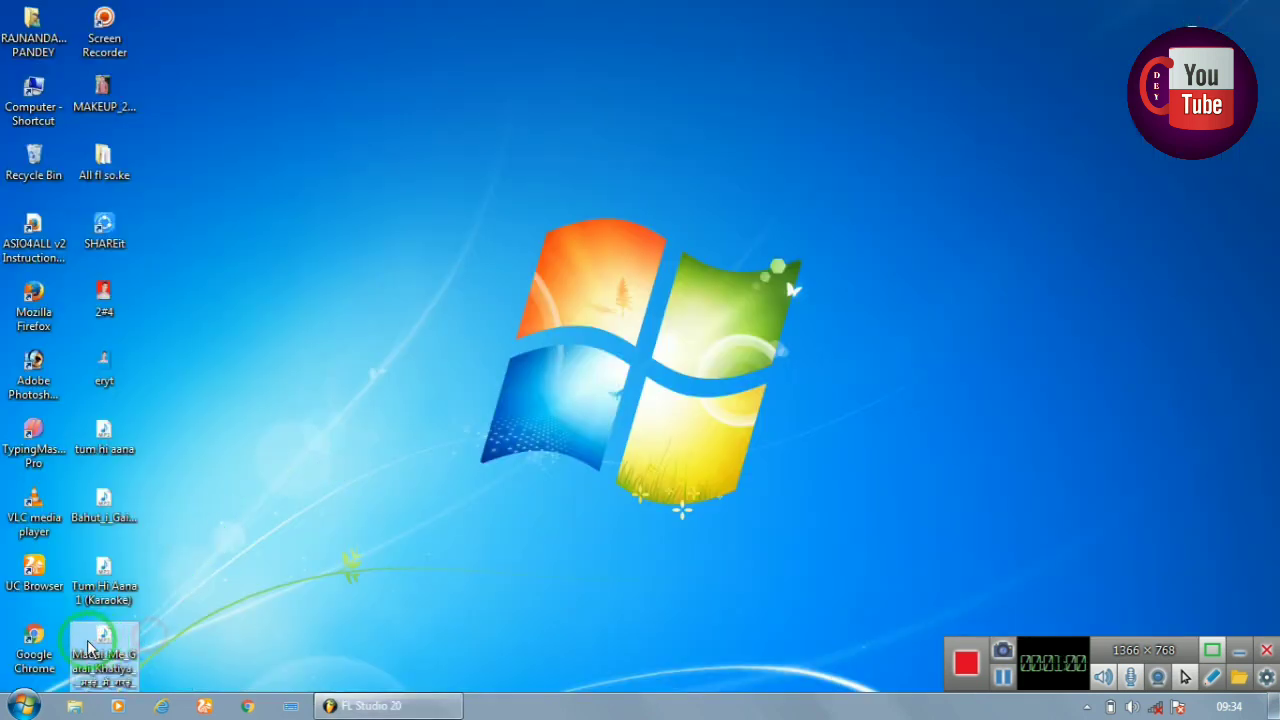
left_click(390, 700)
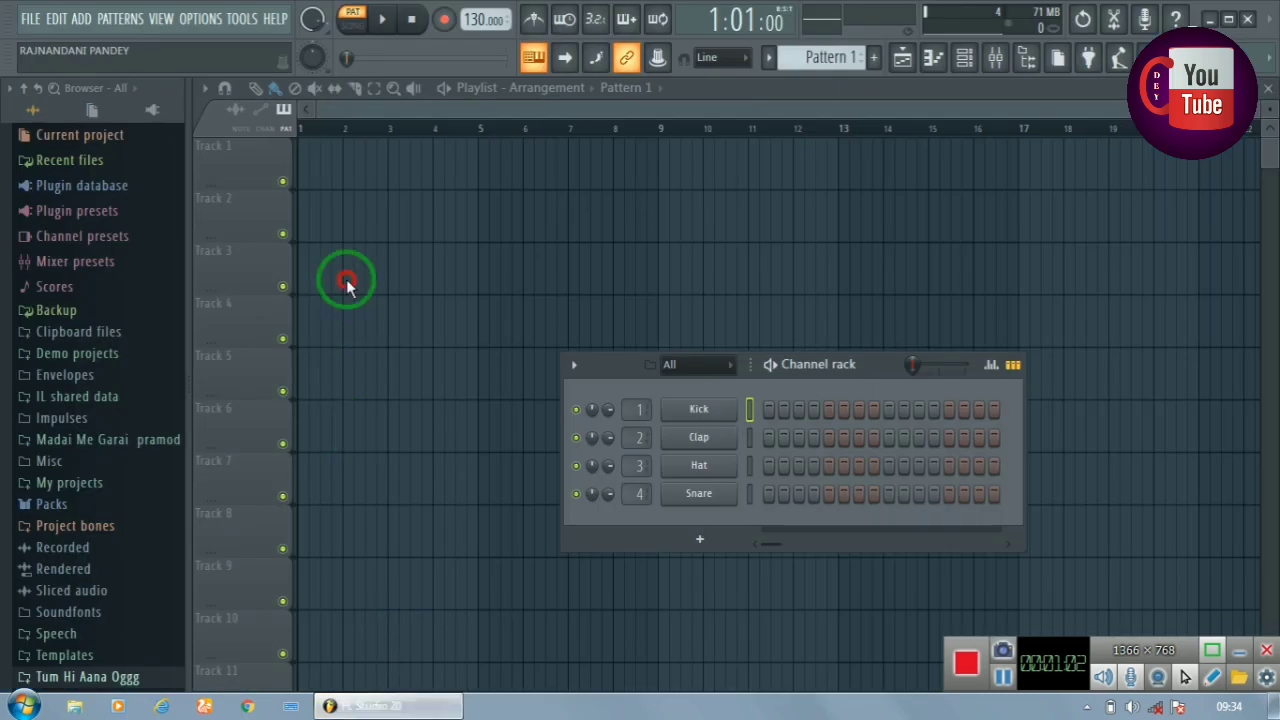
left_click_drag(324, 178, 326, 176)
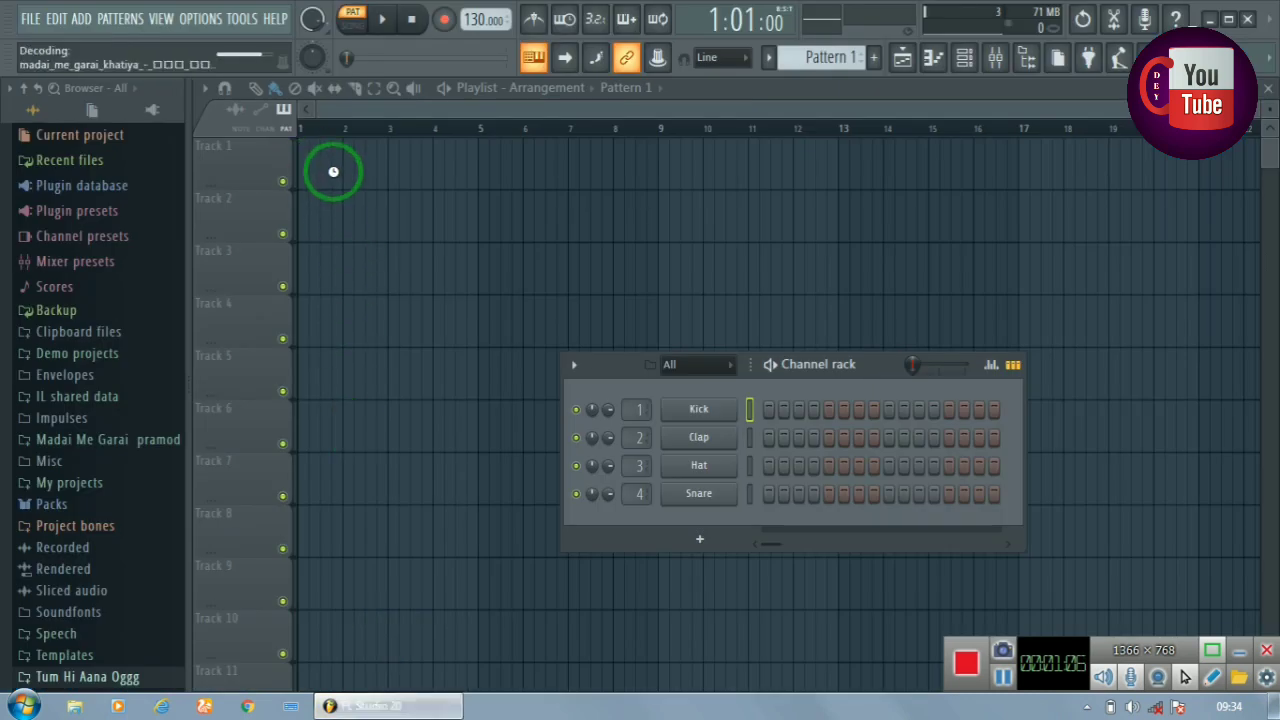
left_click_drag(405, 177, 364, 162)
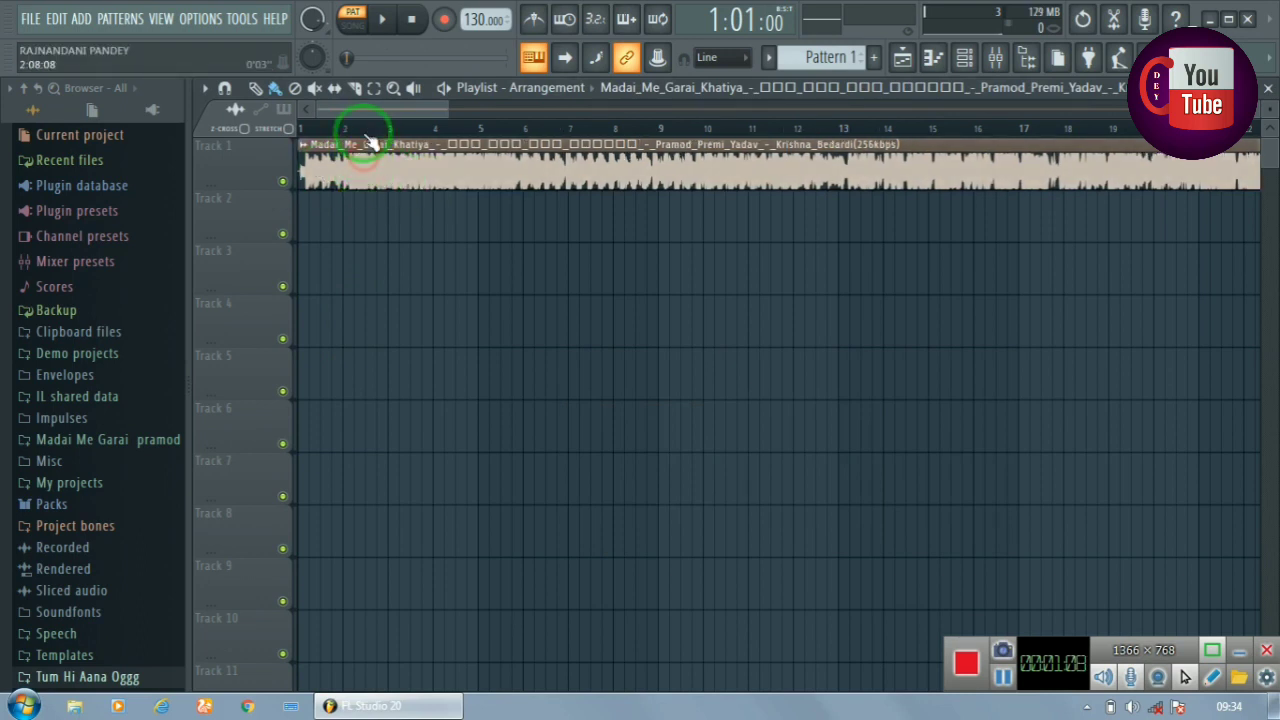
Listen to the imported song from around bar 12 and bar 17, pause it, and return to the start of the playlist
left_click_drag(378, 107, 314, 114)
scroll(322, 129, "down", 3)
left_click_drag(398, 114, 443, 117)
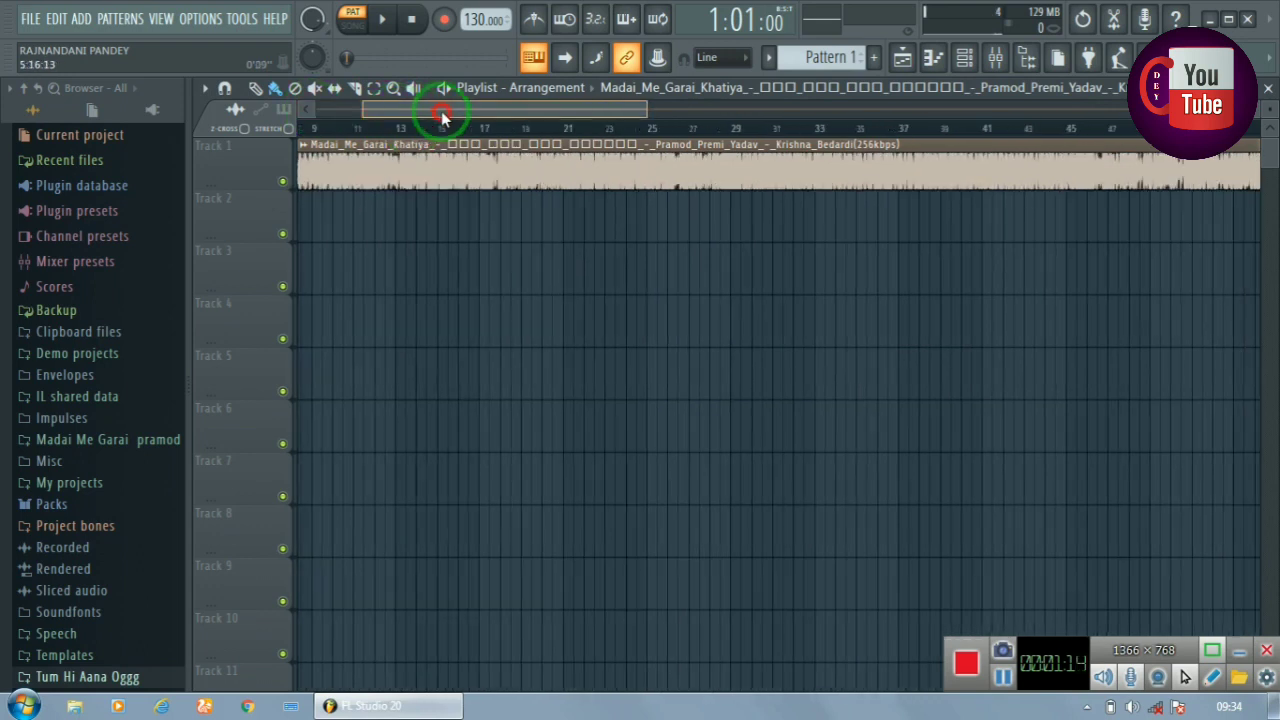
left_click(389, 130)
key("space")
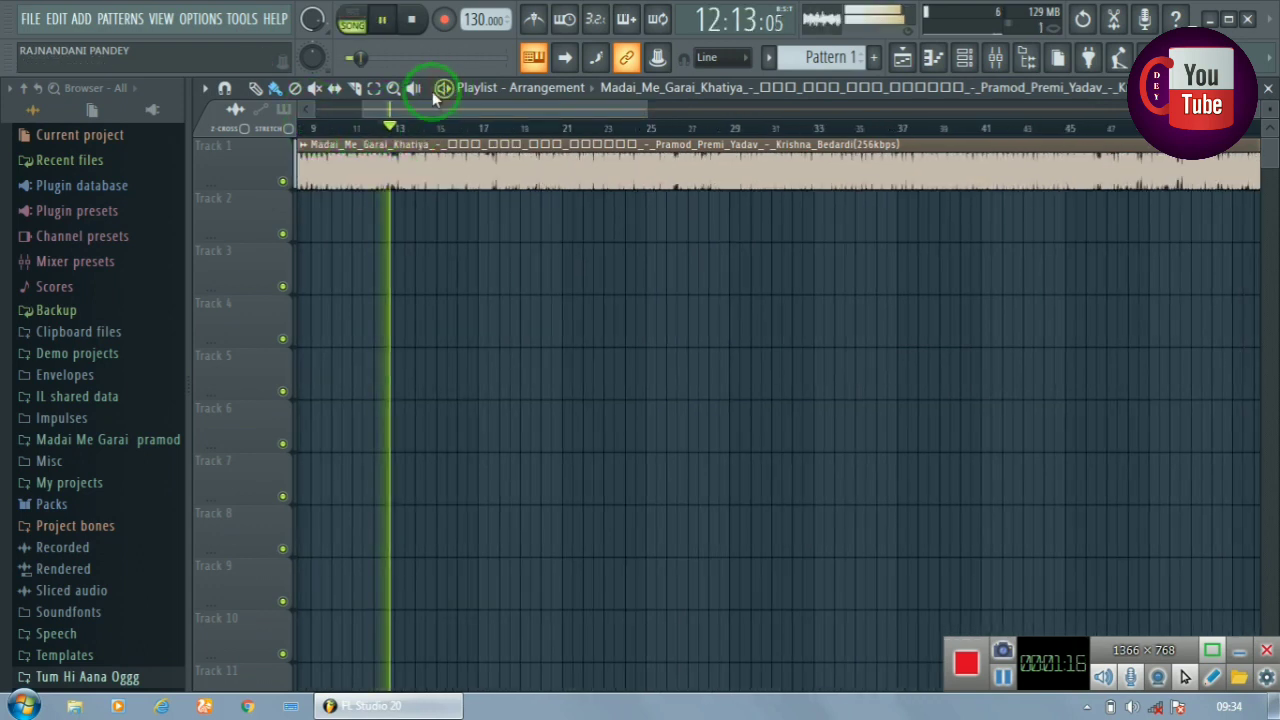
scroll(471, 126, "up", 3)
left_click(486, 128)
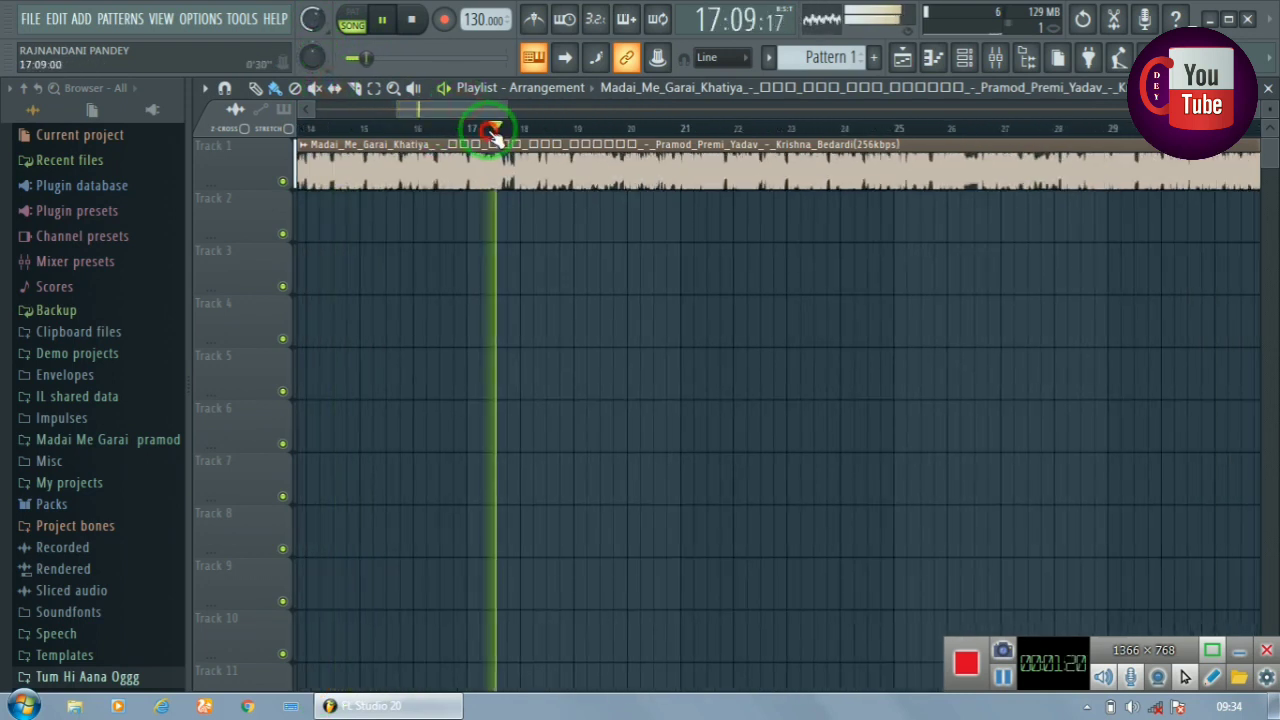
left_click(534, 129)
left_click_drag(491, 112, 335, 88)
key("space")
left_click_drag(319, 26, 319, 47)
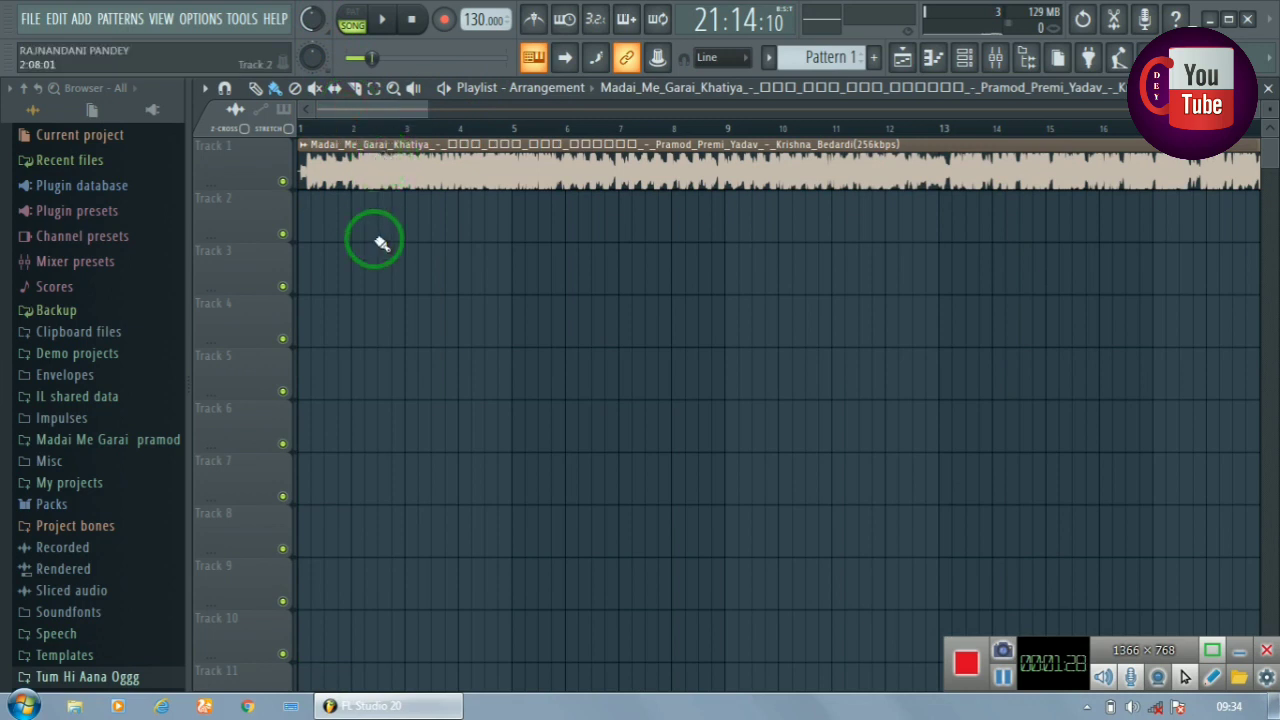
Detect the song clip's tempo in the 100 to 200 BPM range and set the project tempo to the detected 135 BPM
left_click(308, 146)
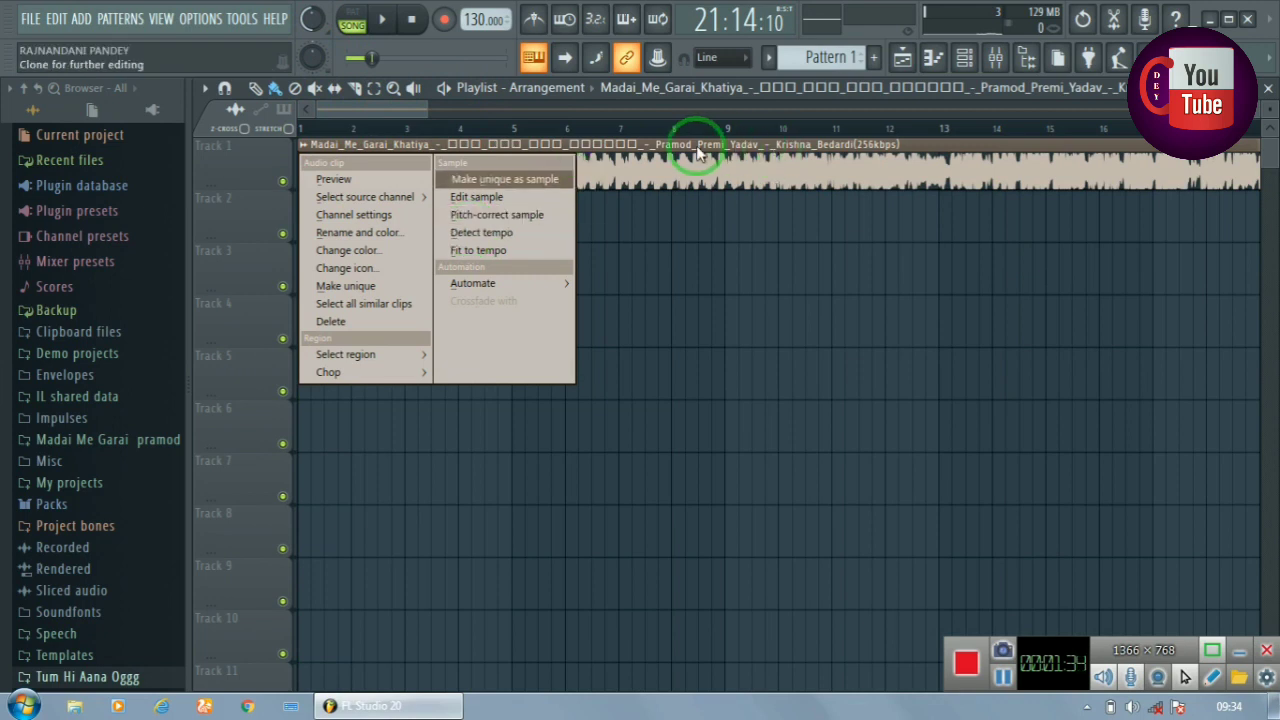
left_click(494, 232)
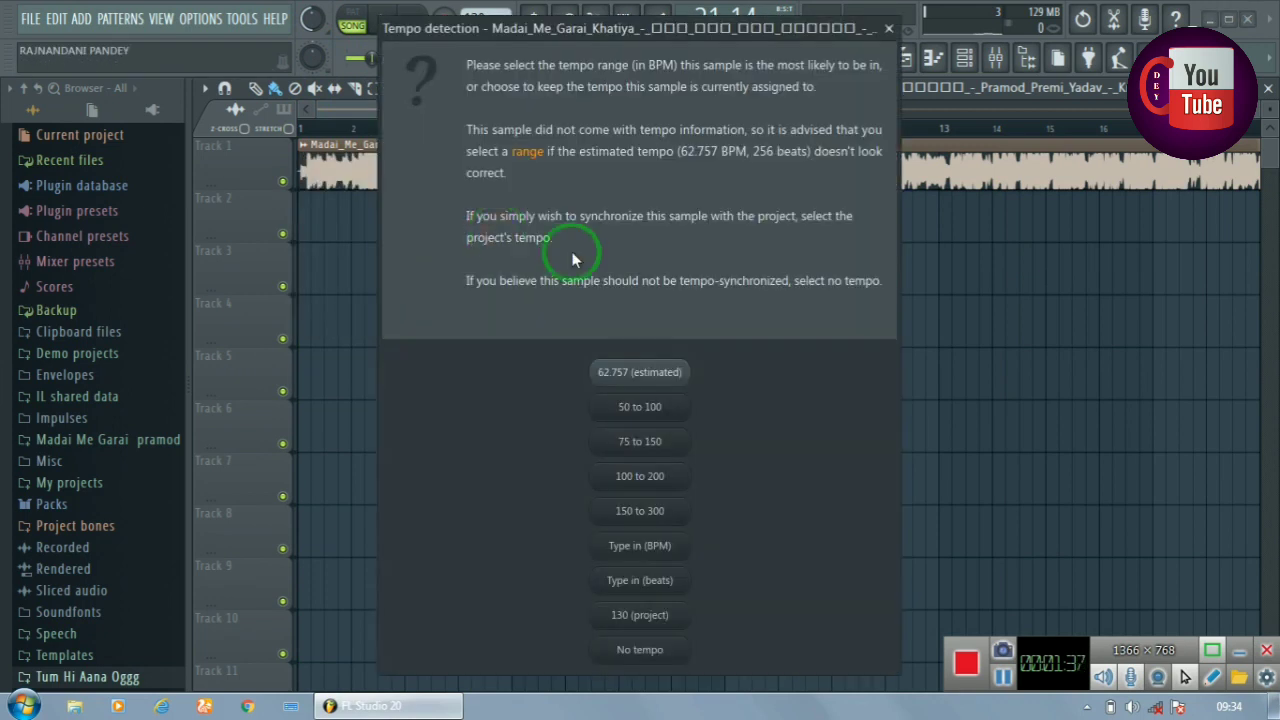
left_click(640, 477)
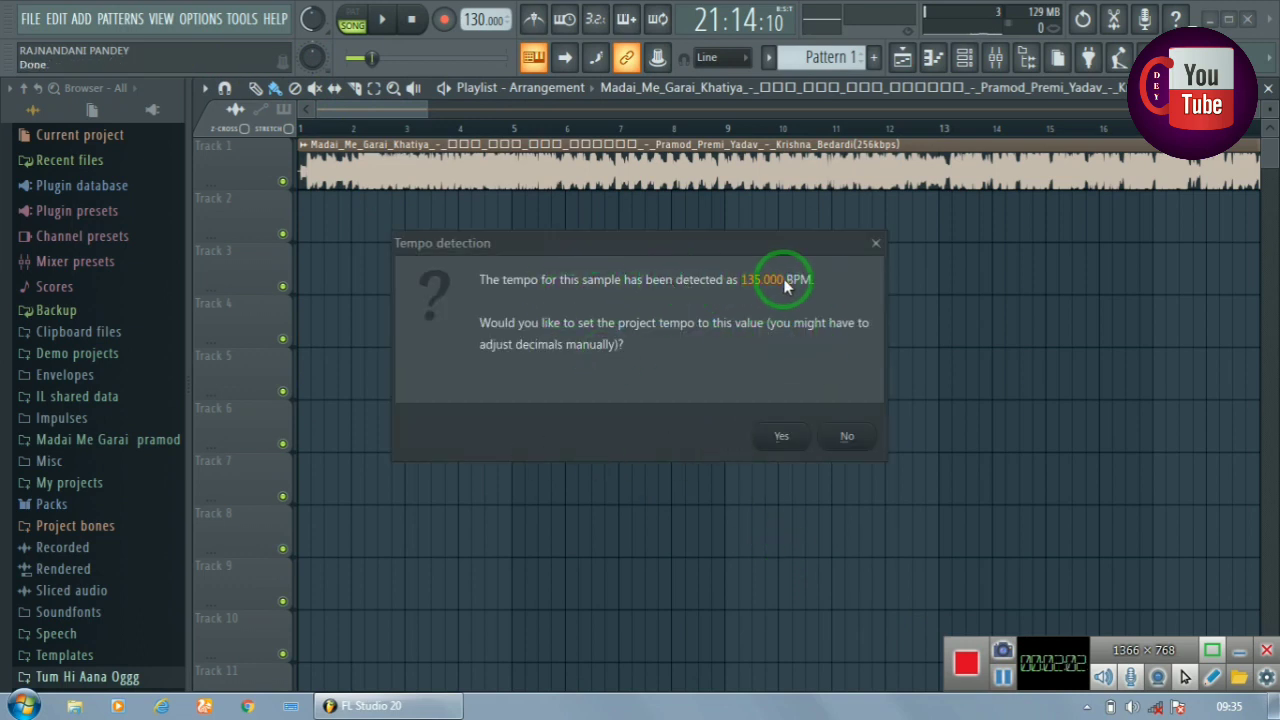
left_click(780, 440)
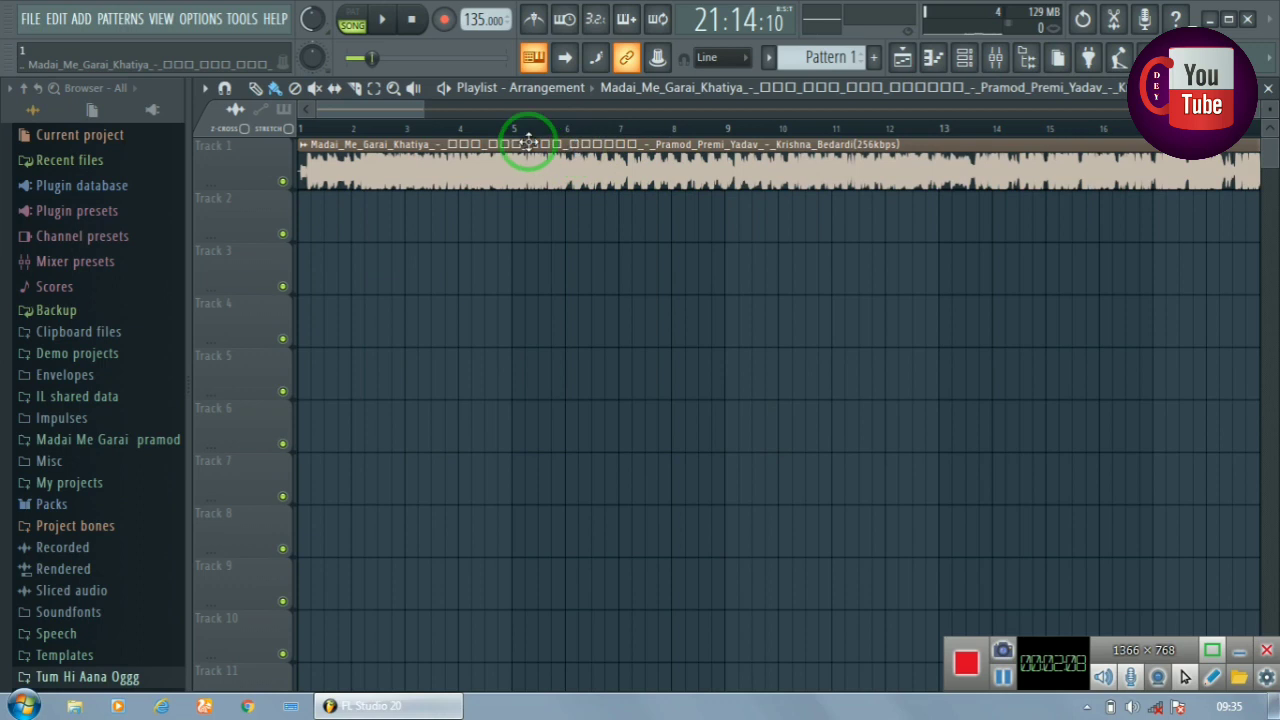
Play the song's opening and shift the clip on Track 1 so its first strong beat lines up with bar 2
scroll(355, 121, "up", 5)
left_click_drag(341, 113, 309, 126)
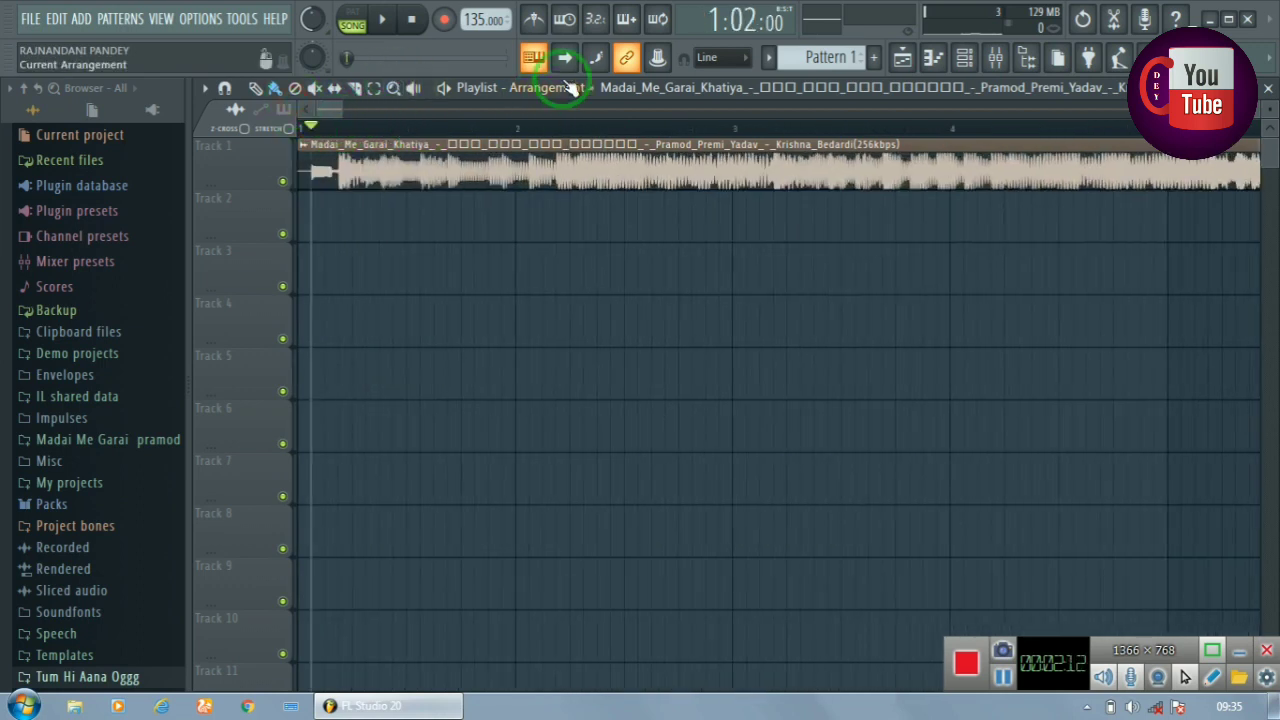
key("space")
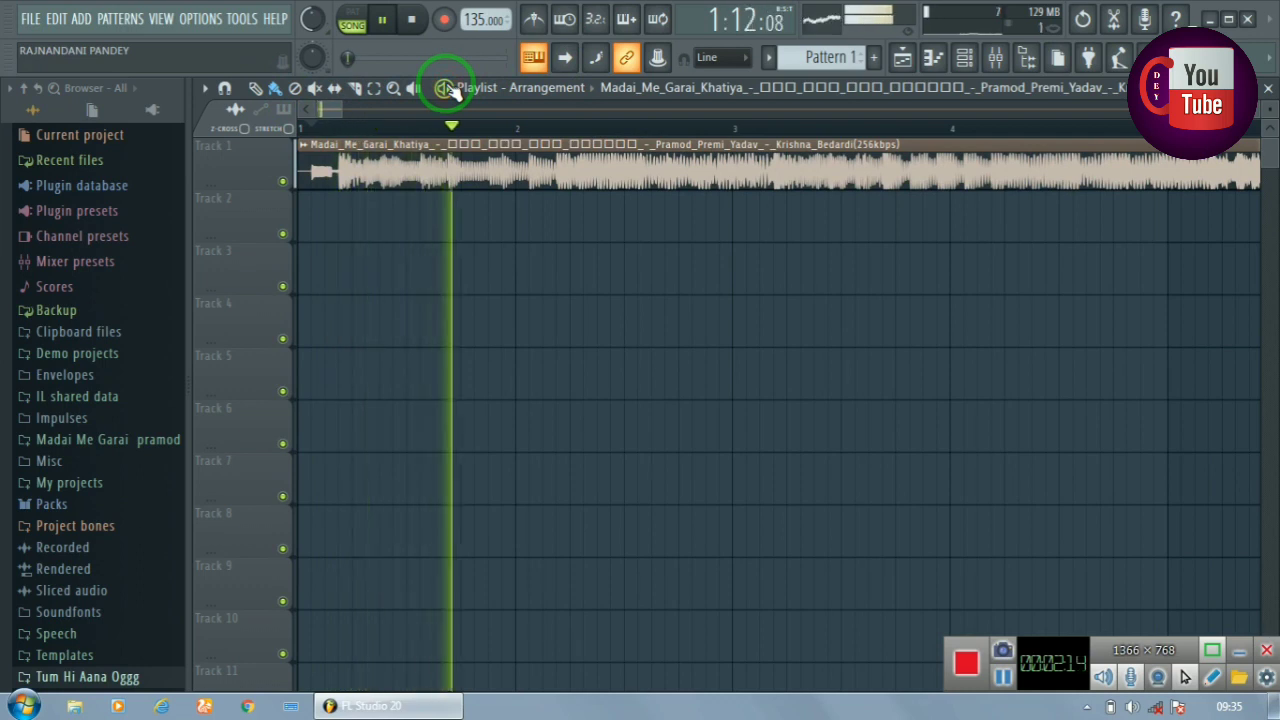
key("space")
left_click_drag(393, 180, 534, 183)
scroll(524, 130, "up", 5)
scroll(524, 134, "up", 1)
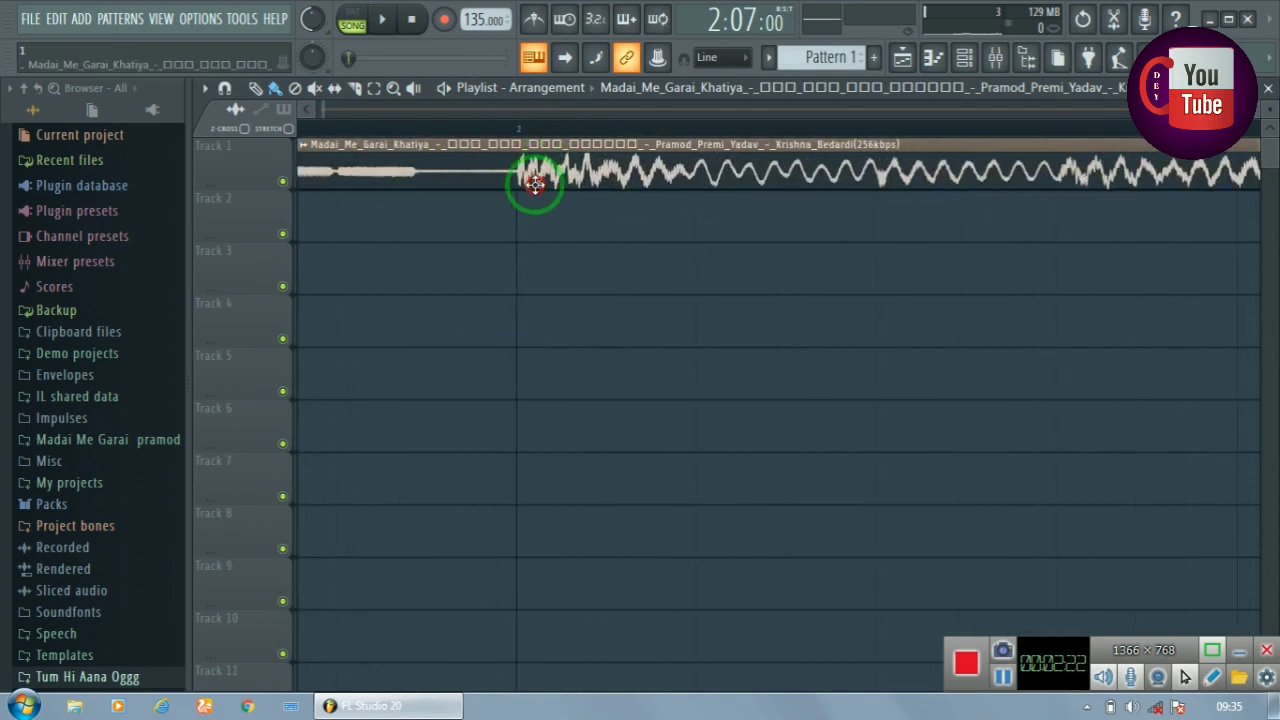
scroll(477, 134, "down", 4)
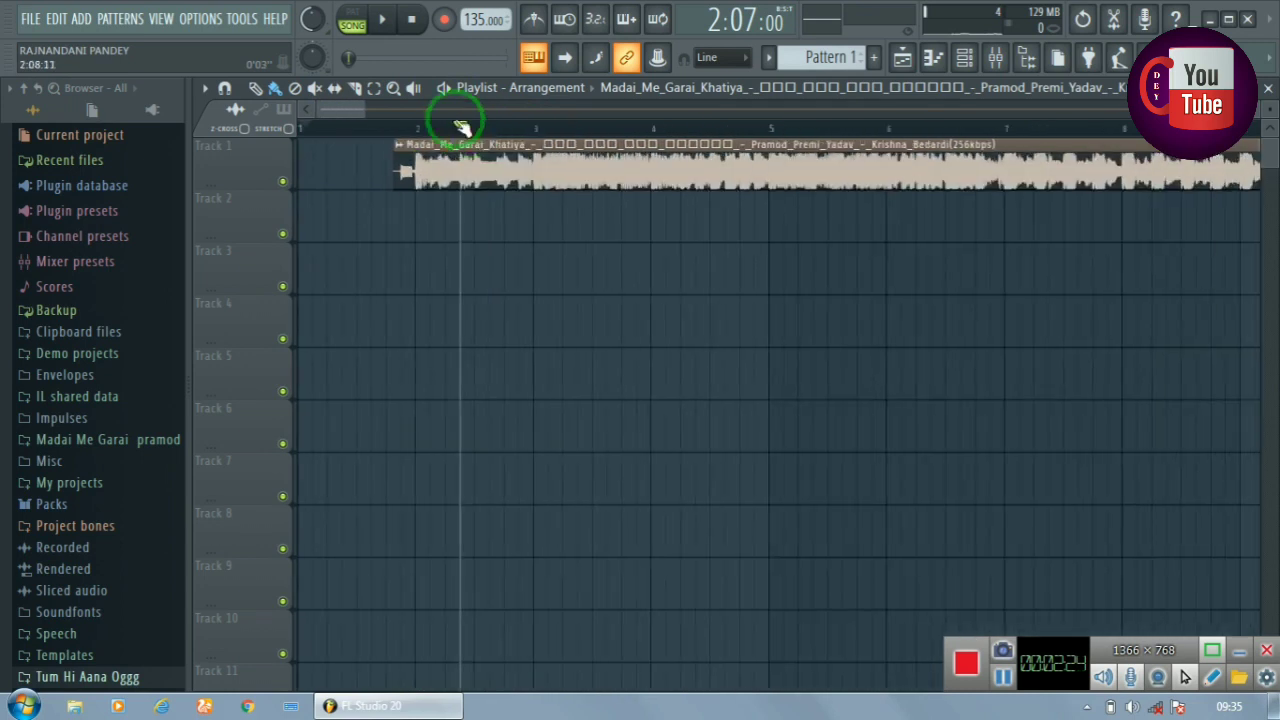
Play the shifted song around bars 6 and 7 to check its beats against the grid, and pause it
scroll(337, 110, "down", 2)
key("space")
scroll(375, 111, "down", 1)
left_click(428, 177)
left_click(410, 128)
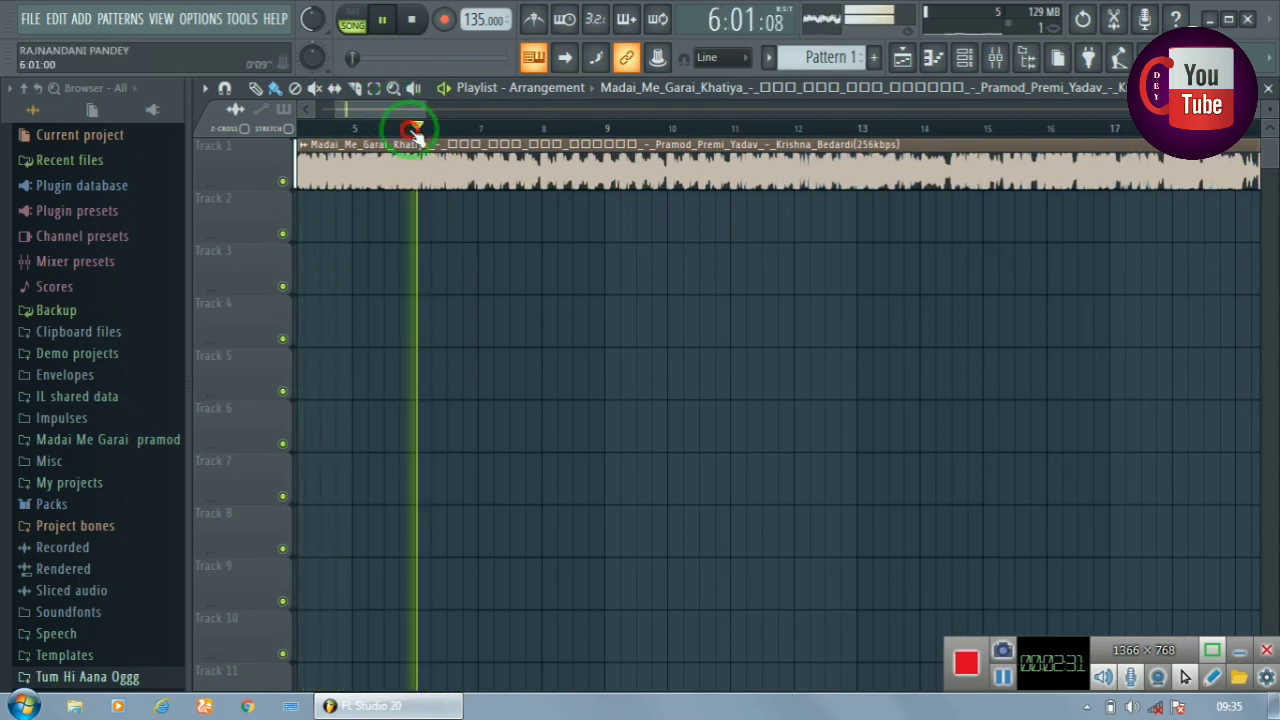
scroll(482, 132, "up", 5)
left_click(476, 129)
left_click(440, 89)
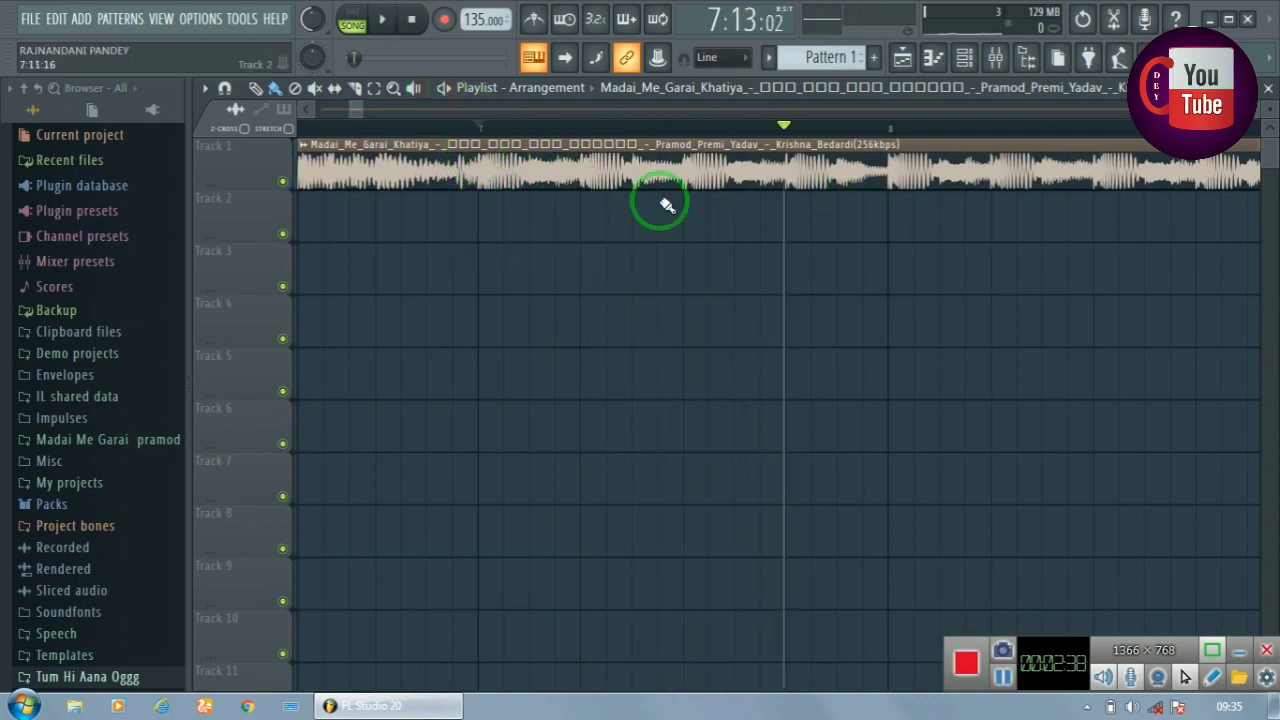
scroll(458, 135, "down", 3)
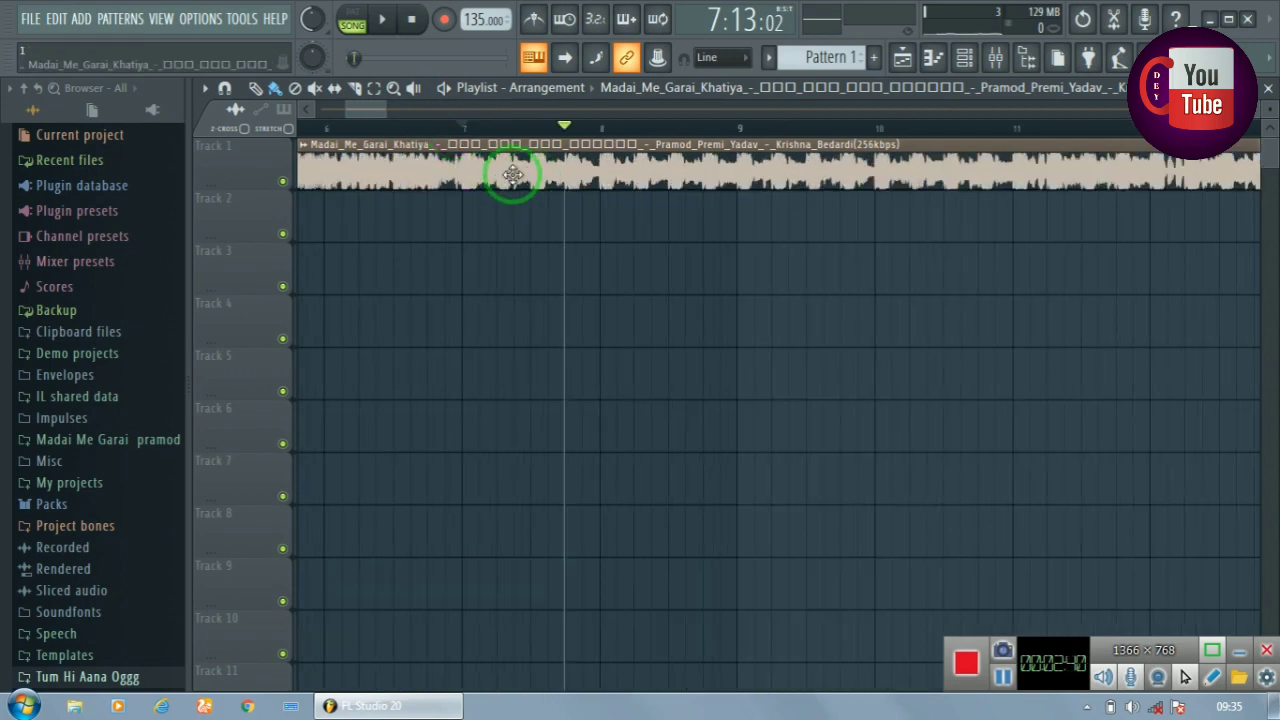
Set the song's time-stretching mode to Auto in its channel settings and assign it to a free mixer track
double_click(553, 164)
left_click_drag(643, 318, 583, 206)
left_click(740, 300)
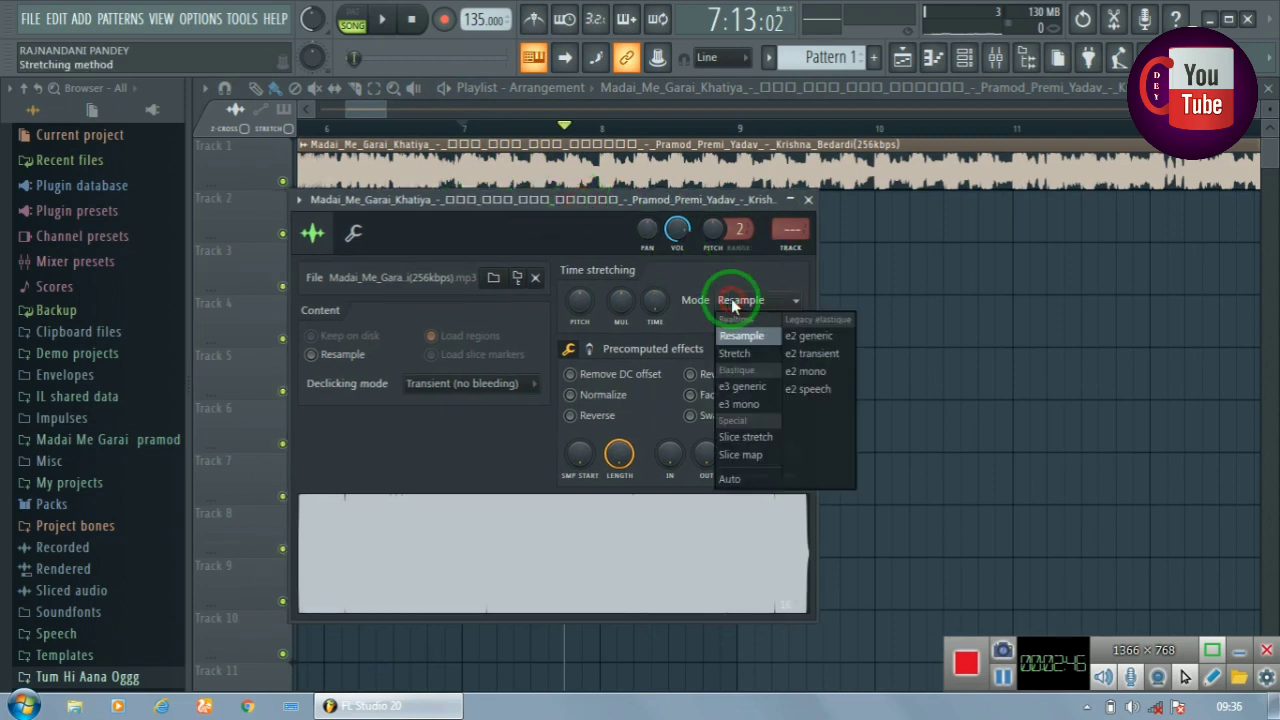
left_click(742, 479)
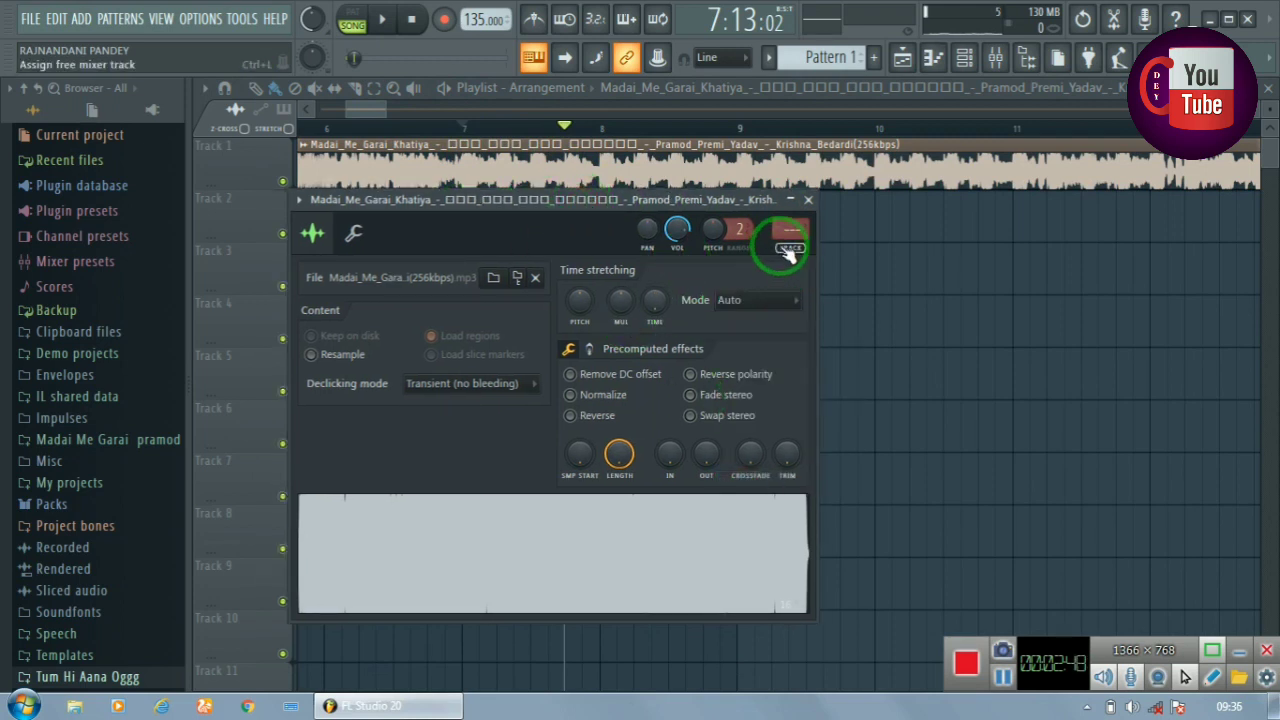
left_click(787, 250)
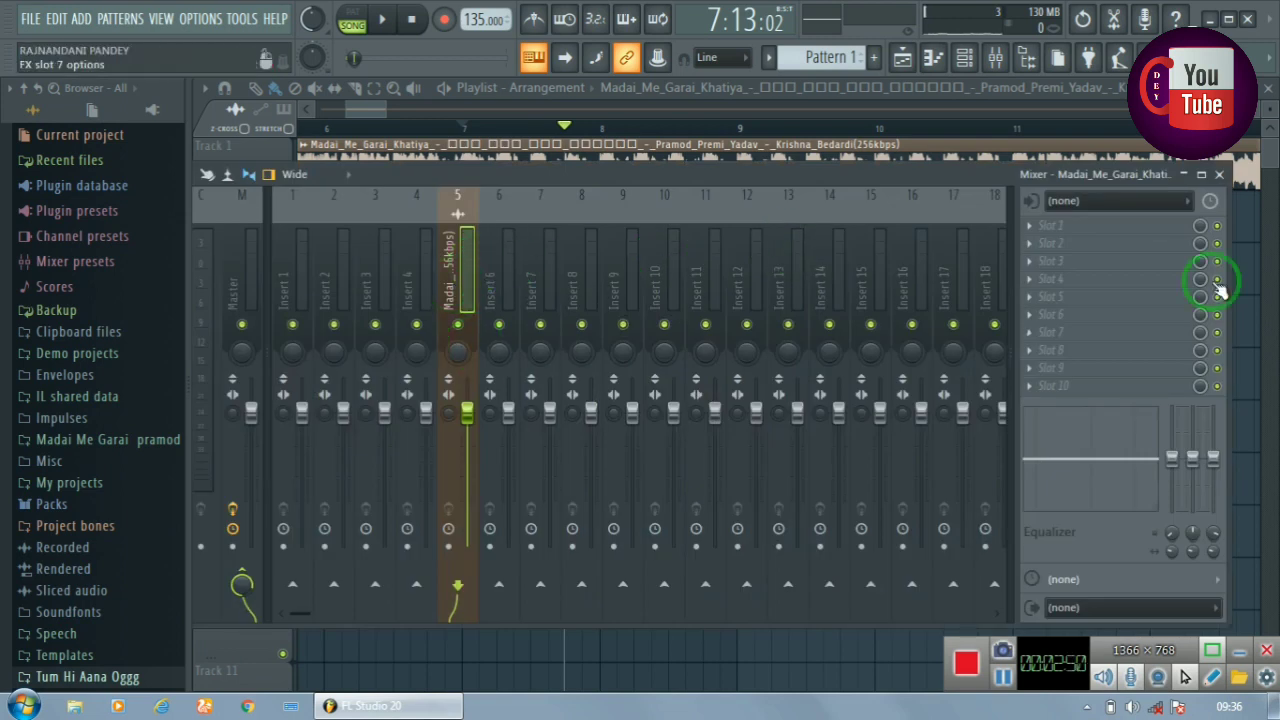
Load Fruity Parametric EQ 2 into the first effect slot of the song's mixer track
left_click(1167, 195)
left_click(1108, 146)
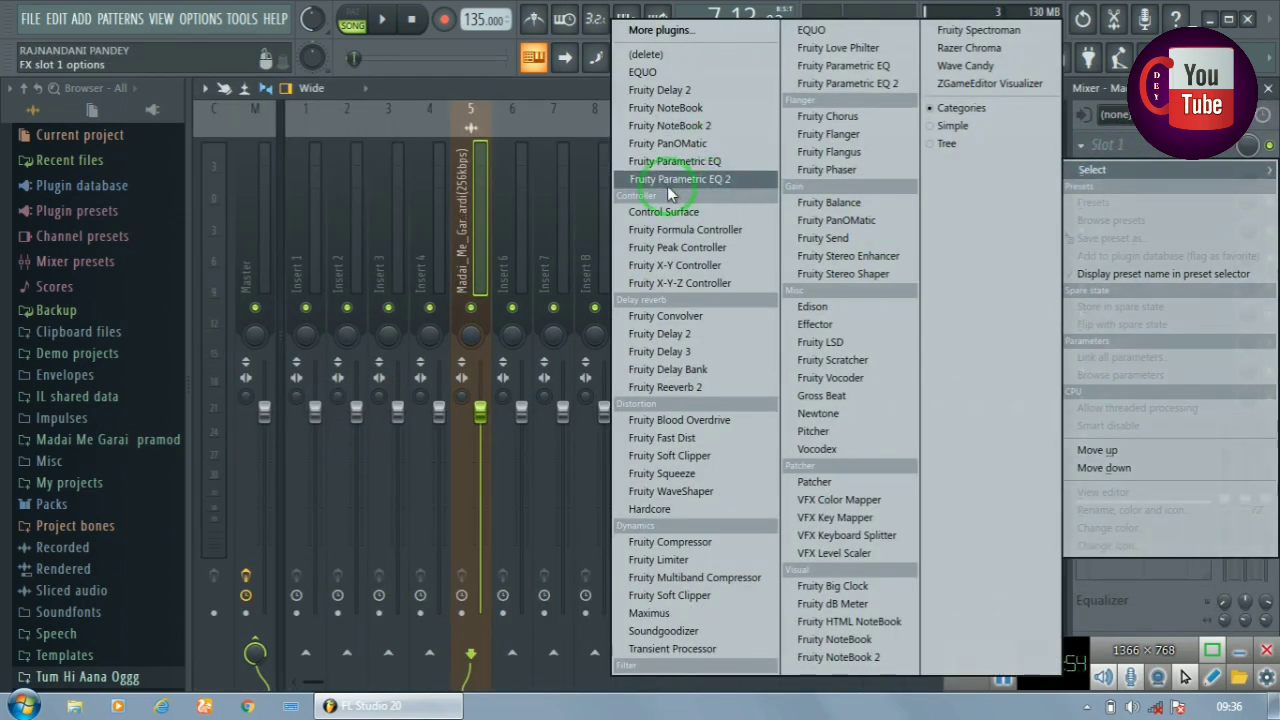
left_click(723, 180)
Cut the lows with EQ band 1 near 200 Hz, lower band 7 near 4 kHz, and close the equalizer and mixer
left_click_drag(701, 271, 790, 269)
left_click_drag(638, 652, 535, 503)
left_click_drag(722, 421, 688, 685)
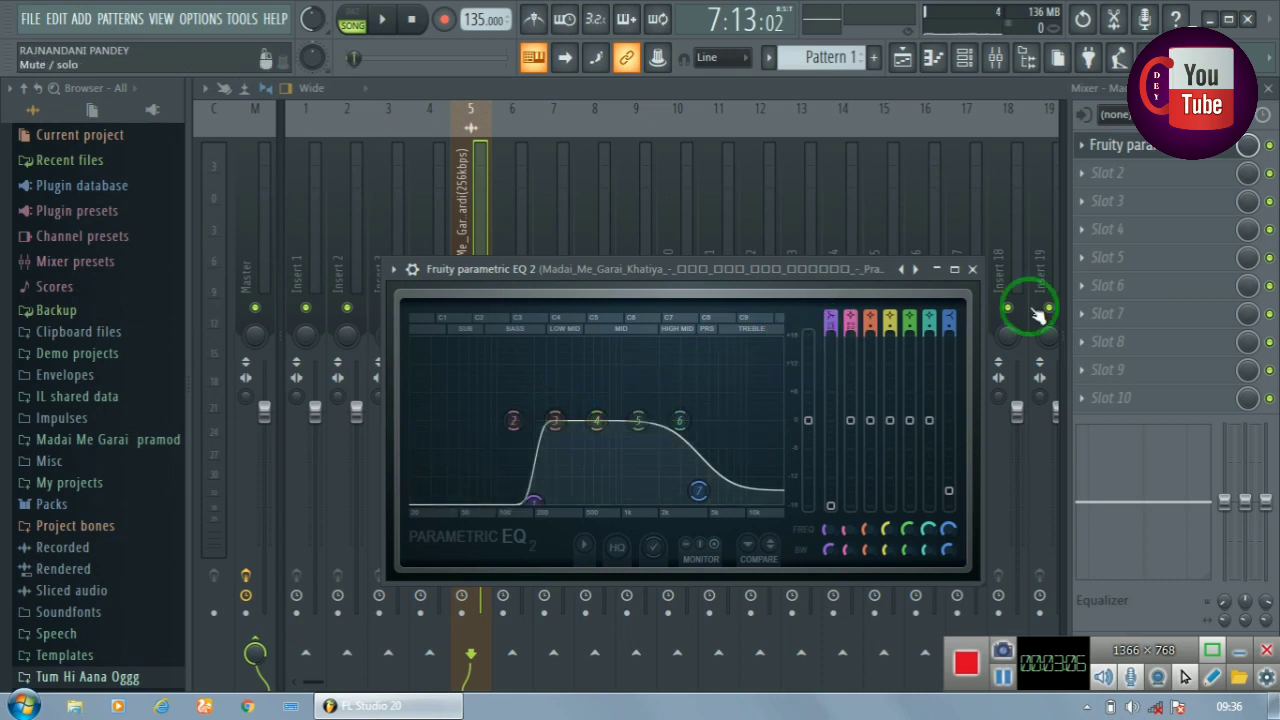
left_click(972, 270)
left_click(1268, 89)
Play the equalized song from bar 7 to hear the EQ change, and pause it
left_click(703, 138)
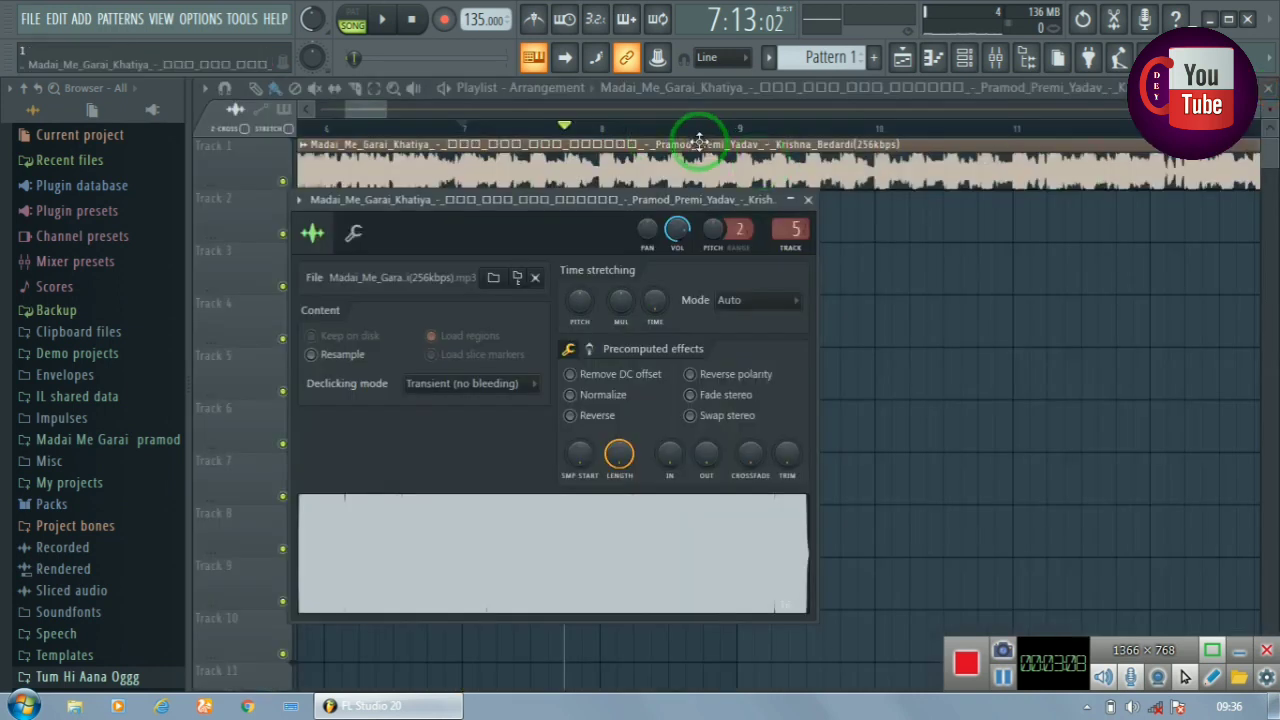
left_click(446, 92)
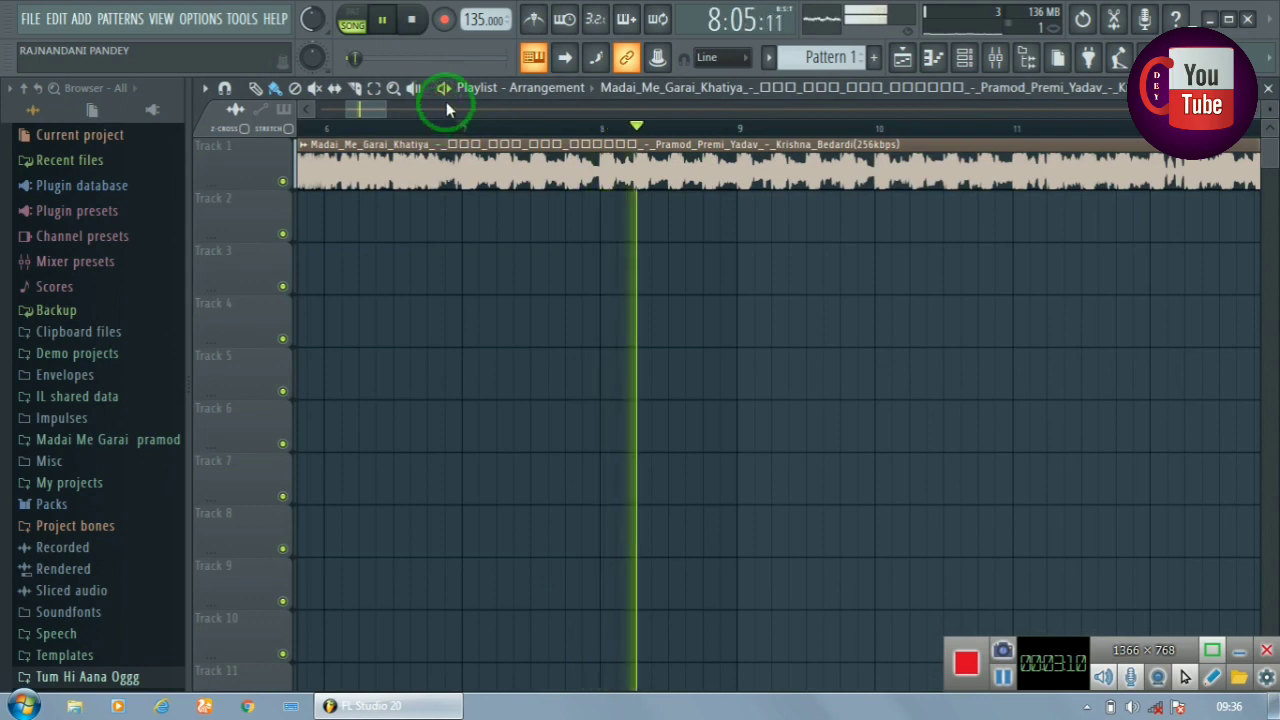
left_click(440, 118)
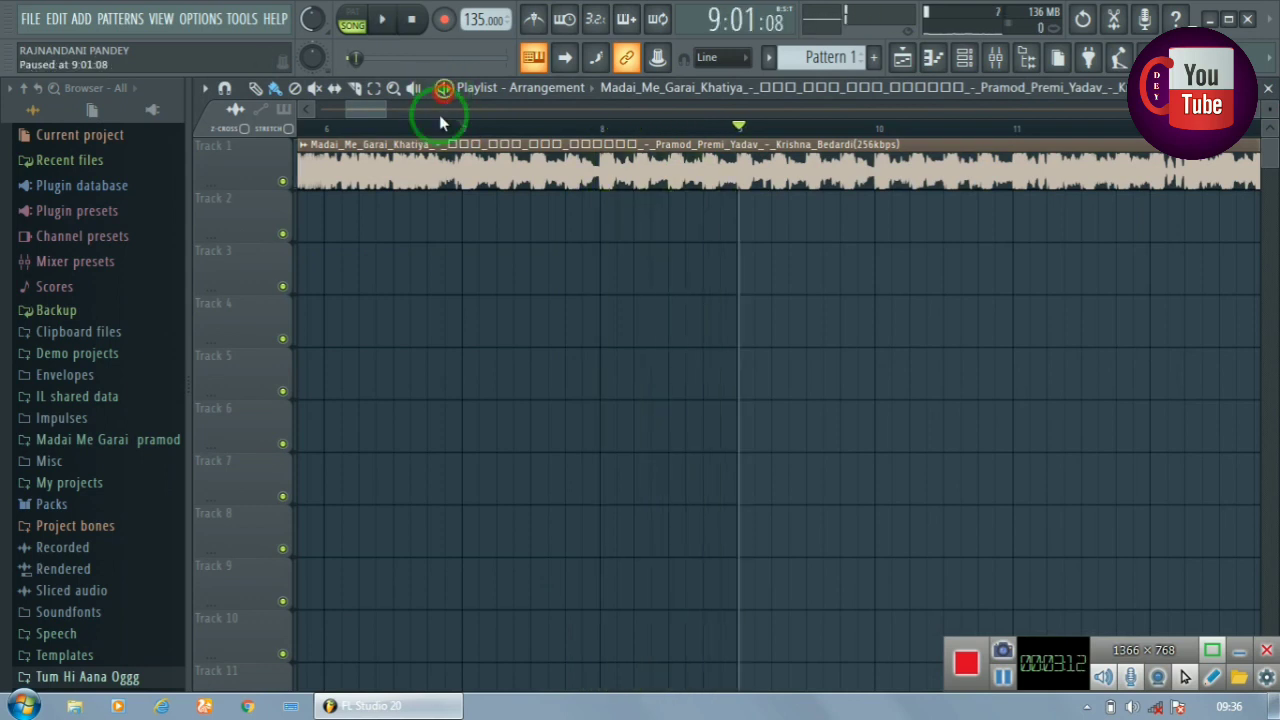
Inspect the volume and pitch controls in the song's channel settings, and close the settings
left_click(480, 155)
left_click_drag(521, 205, 588, 216)
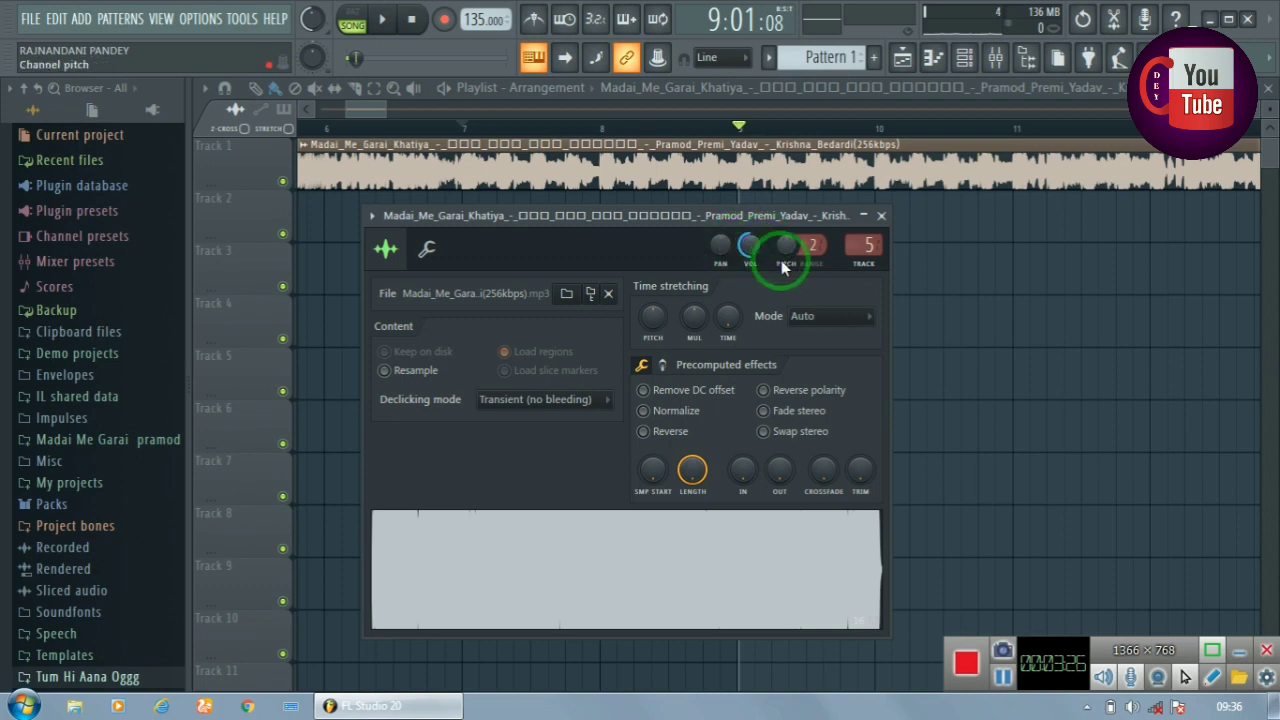
left_click(881, 216)
Play the song from the second half of bar 6 and pause it
left_click_drag(446, 130, 410, 130)
left_click(443, 89)
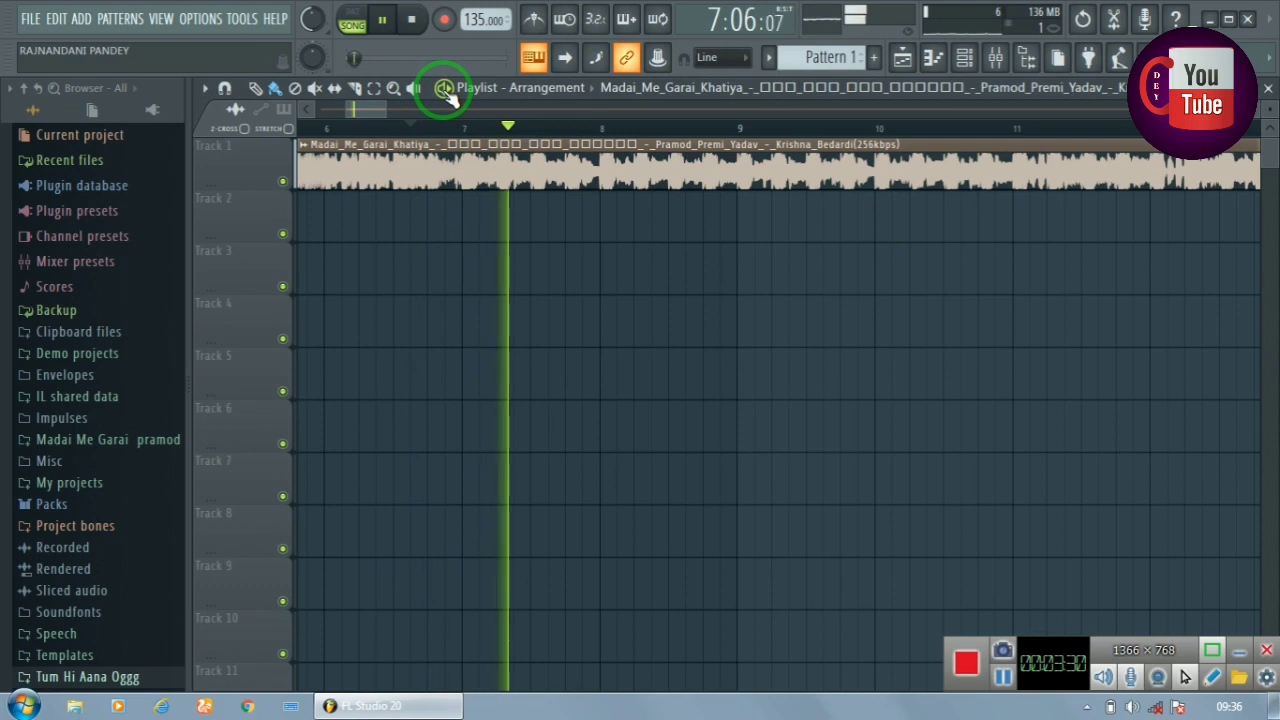
right_click(321, 22)
left_click(328, 26)
left_click(312, 16)
left_click_drag(385, 138, 450, 135)
mouse_move(378, 103)
left_mouse_down()
mouse_move(352, 108)
mouse_move(366, 118)
left_mouse_up()
Open the Madai Me Garai pramod sample folder and audition its sounds to find a suitable drum sample
left_click(142, 190)
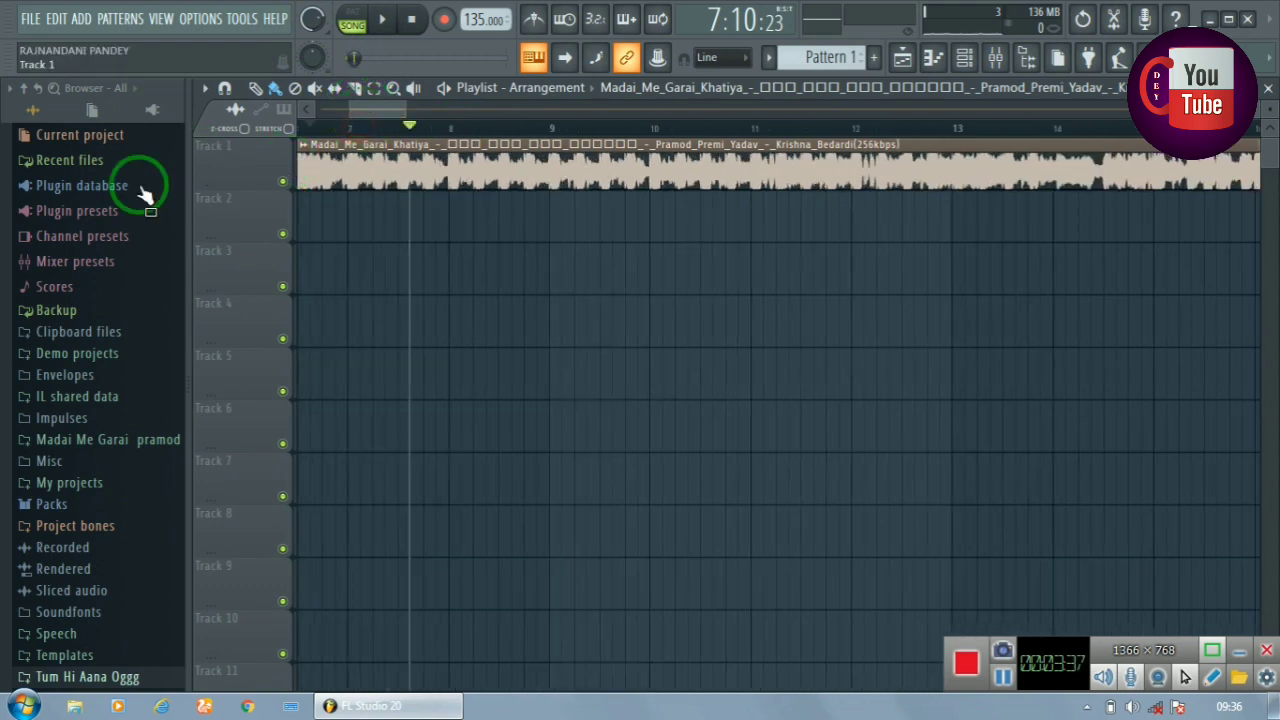
left_click(84, 442)
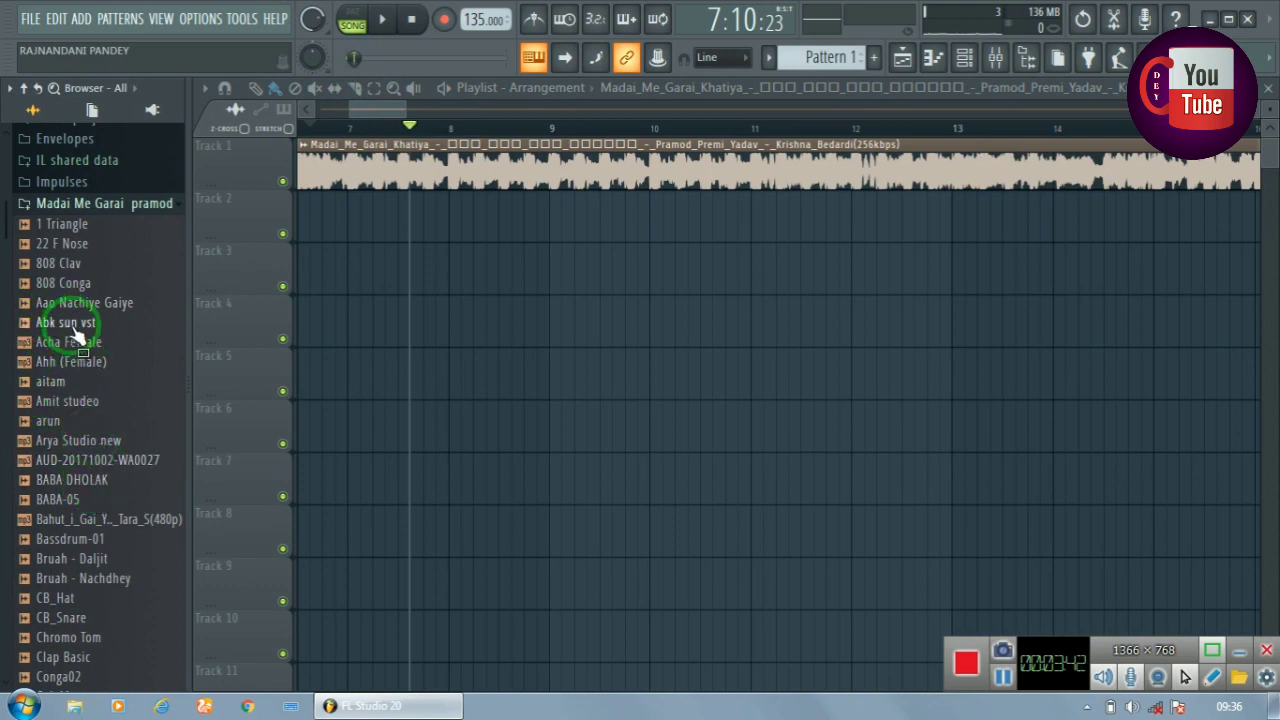
left_click(63, 420)
left_click(70, 480)
scroll(70, 470, "down", 3)
left_click(70, 382)
left_click(88, 343)
left_click(97, 283)
left_click(75, 322)
left_click(62, 481)
scroll(64, 475, "down", 1)
left_click(63, 424)
left_click(64, 462)
left_click(70, 522)
scroll(74, 510, "down", 2)
left_click(62, 342)
left_click(85, 322)
left_click(88, 302)
left_click(85, 322)
left_click(70, 342)
left_click(70, 381)
left_click(75, 401)
left_click(83, 441)
left_click(85, 461)
left_click(85, 481)
left_click(84, 519)
scroll(78, 526, "down", 2)
left_click(72, 445)
mouse_move(75, 452)
left_mouse_down()
mouse_move(85, 325)
mouse_move(92, 562)
left_mouse_up()
scroll(90, 554, "down", 1)
left_click(93, 461)
left_click(88, 501)
left_click(85, 540)
scroll(80, 542, "down", 2)
scroll(80, 545, "down", 1)
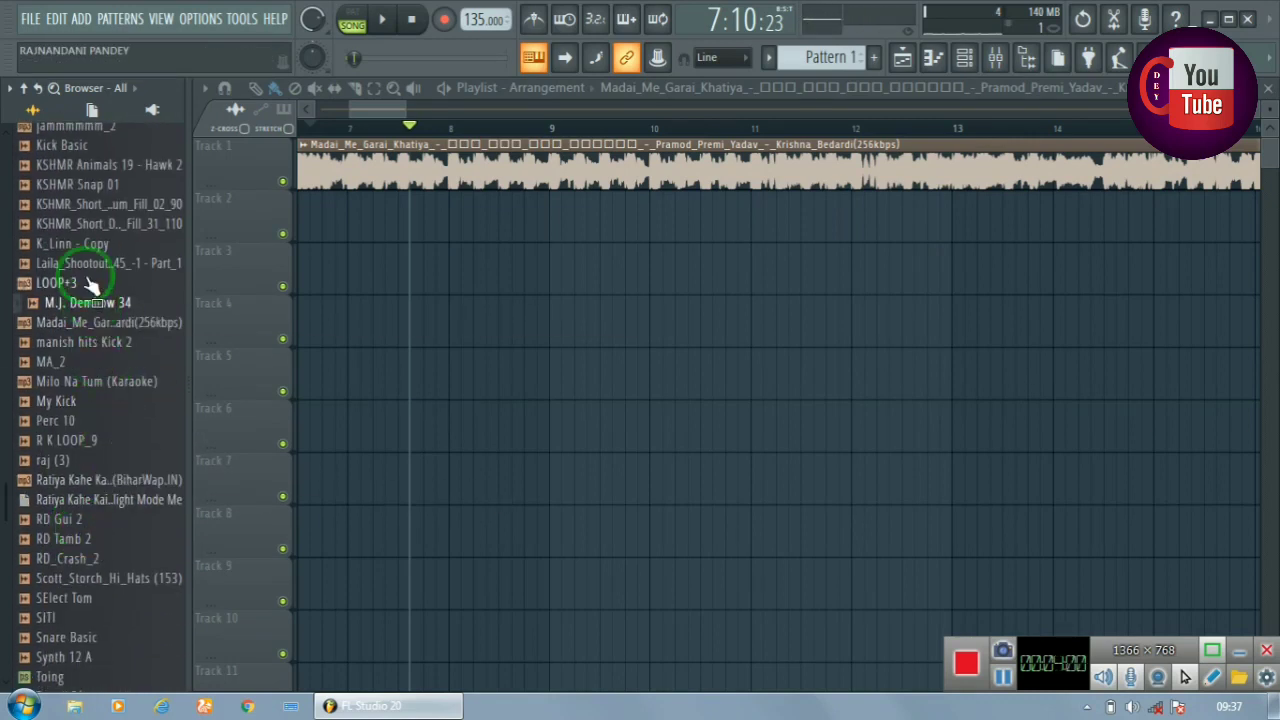
Add the Laila_Shootout sample to Track 2 at bar 8 and briefly play the arrangement from bar 6
left_click(85, 265)
left_click_drag(97, 275, 455, 208)
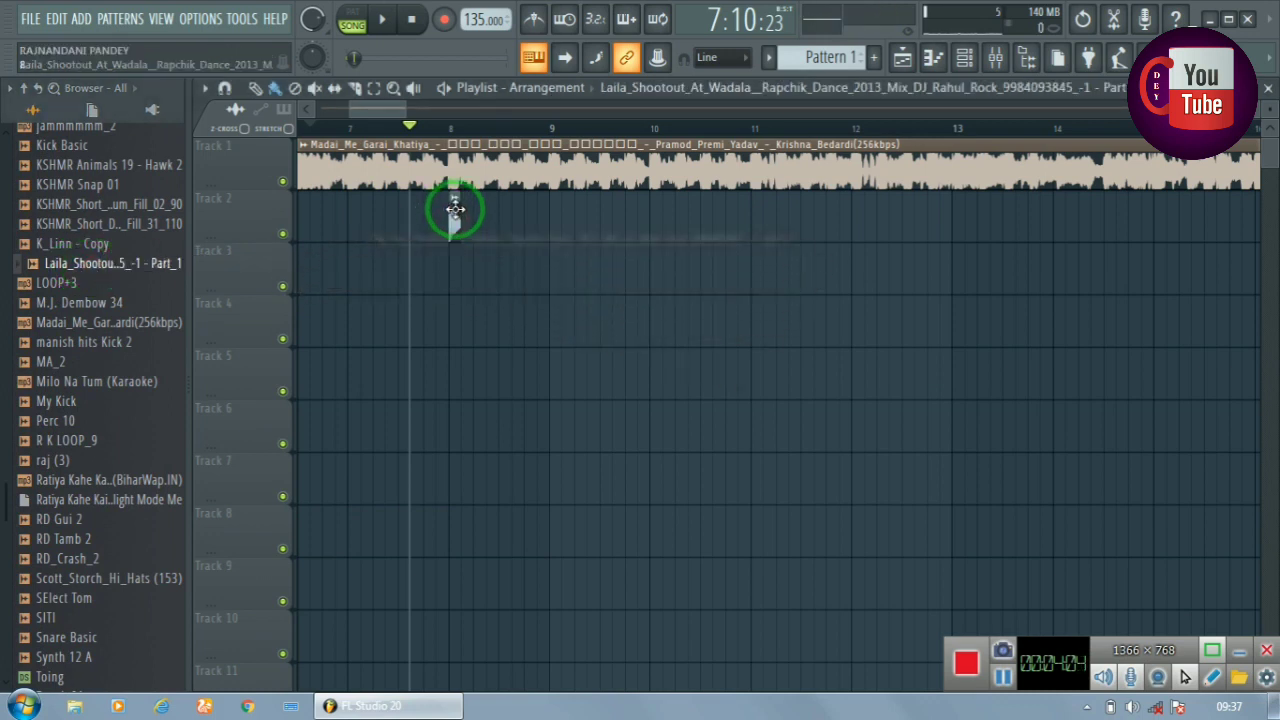
left_click_drag(375, 111, 368, 112)
left_click(387, 127)
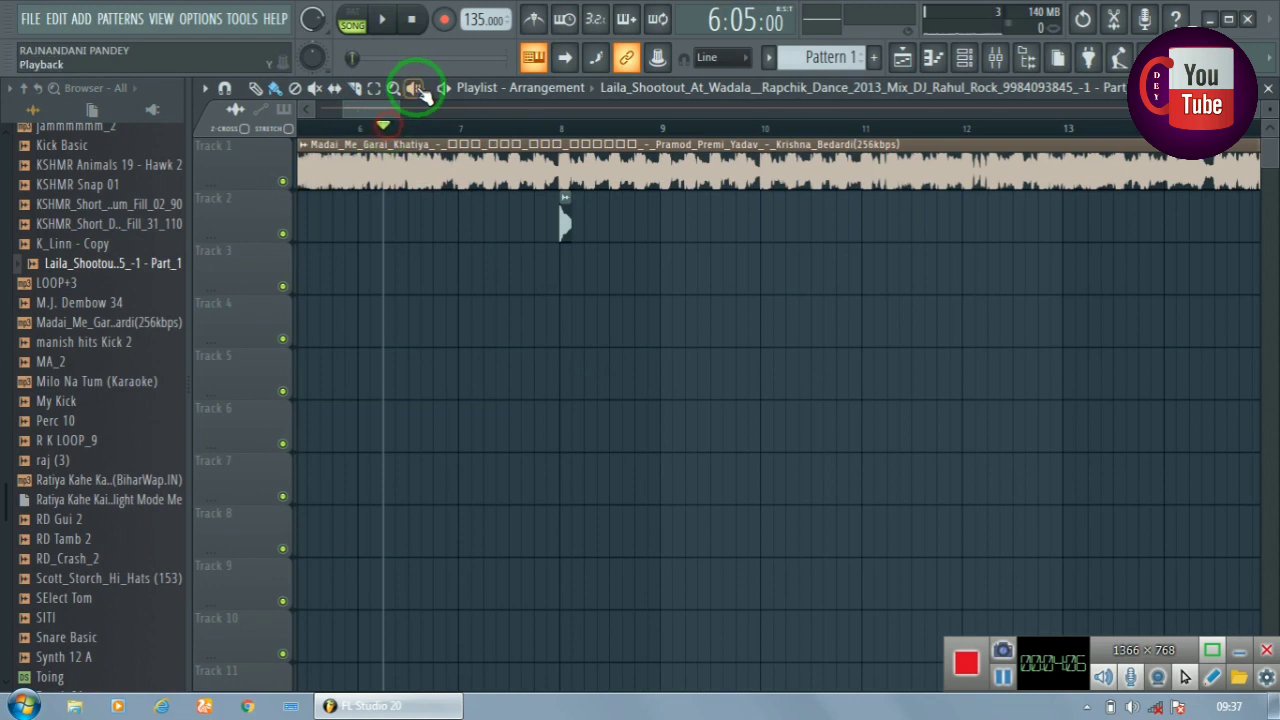
left_click(446, 88)
left_click(446, 91)
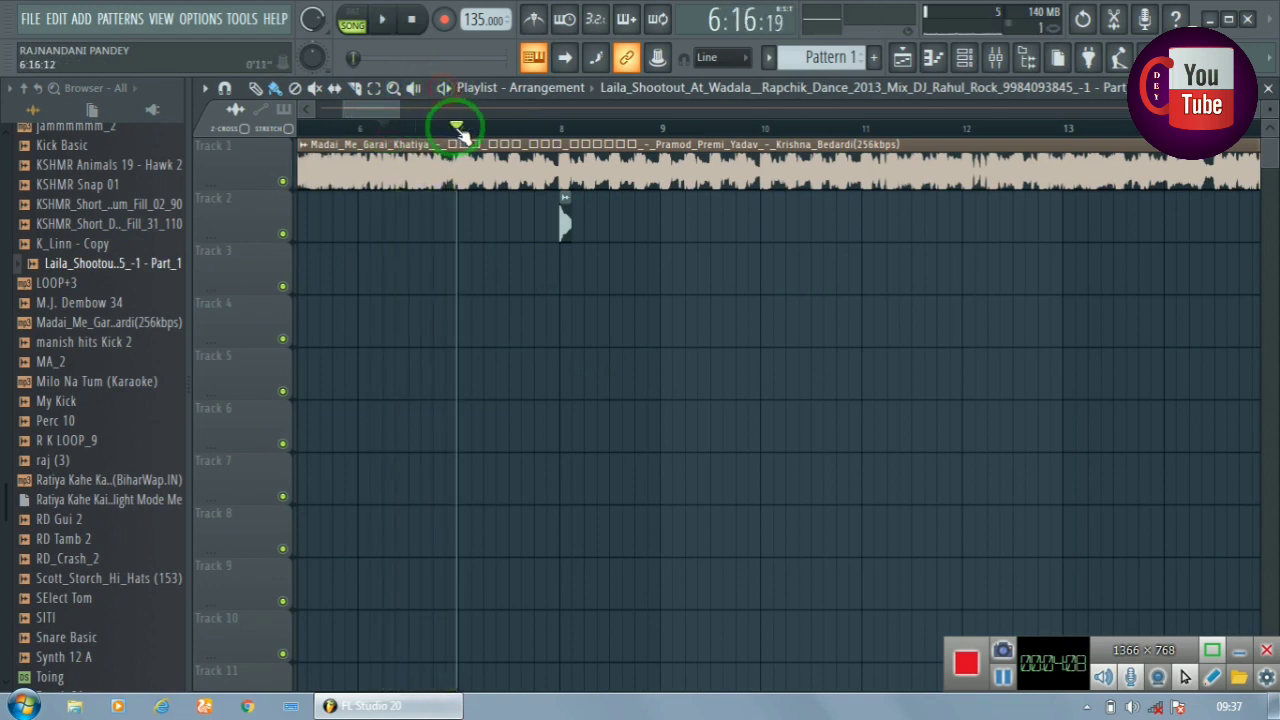
Delete the Laila_Shootout clip from Track 2 and place Pattern 1 there six times, covering bars 7 to 12
scroll(481, 136, "down", 1)
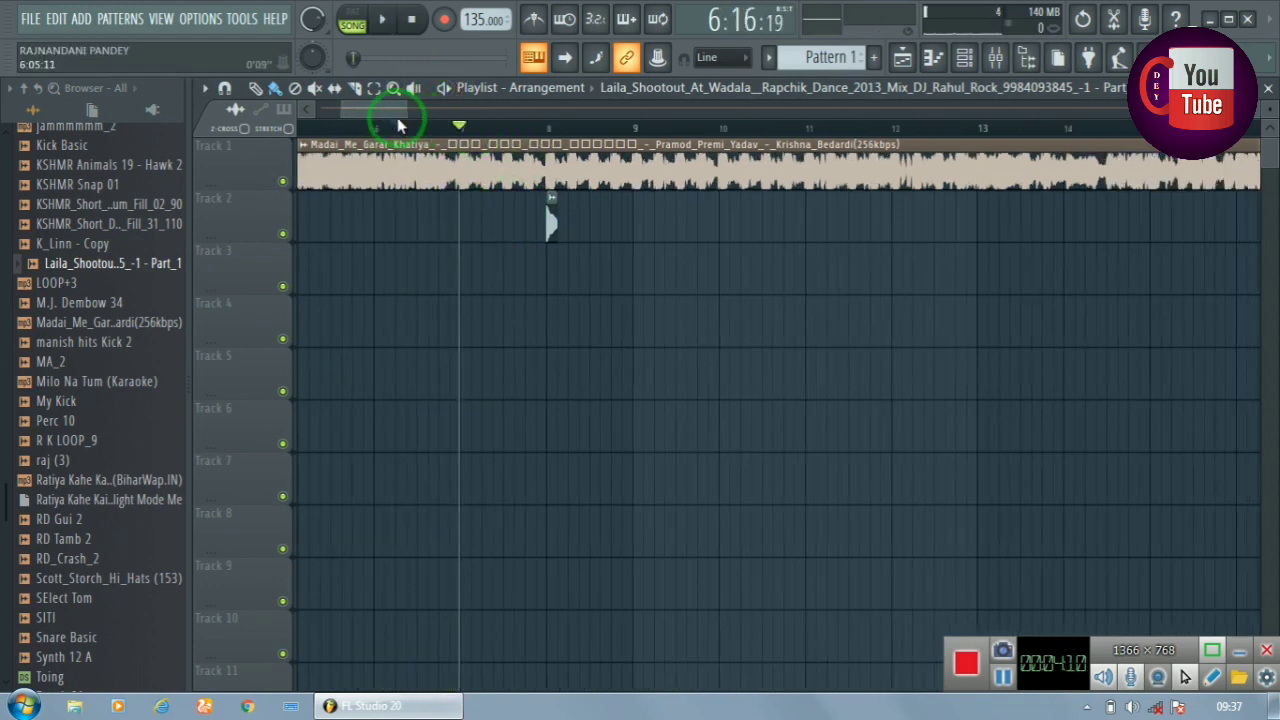
left_click_drag(399, 112, 400, 112)
right_click(541, 218)
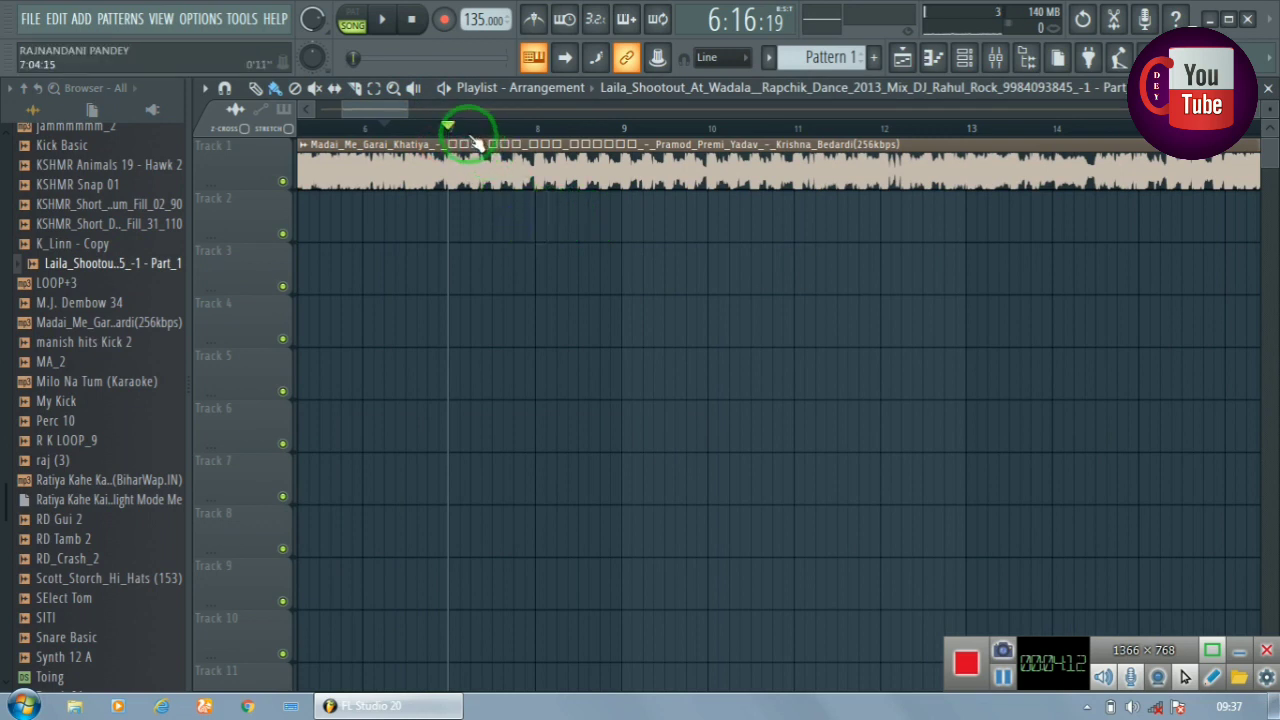
scroll(473, 135, "down", 1)
left_click(874, 58)
left_click_drag(451, 221, 831, 217)
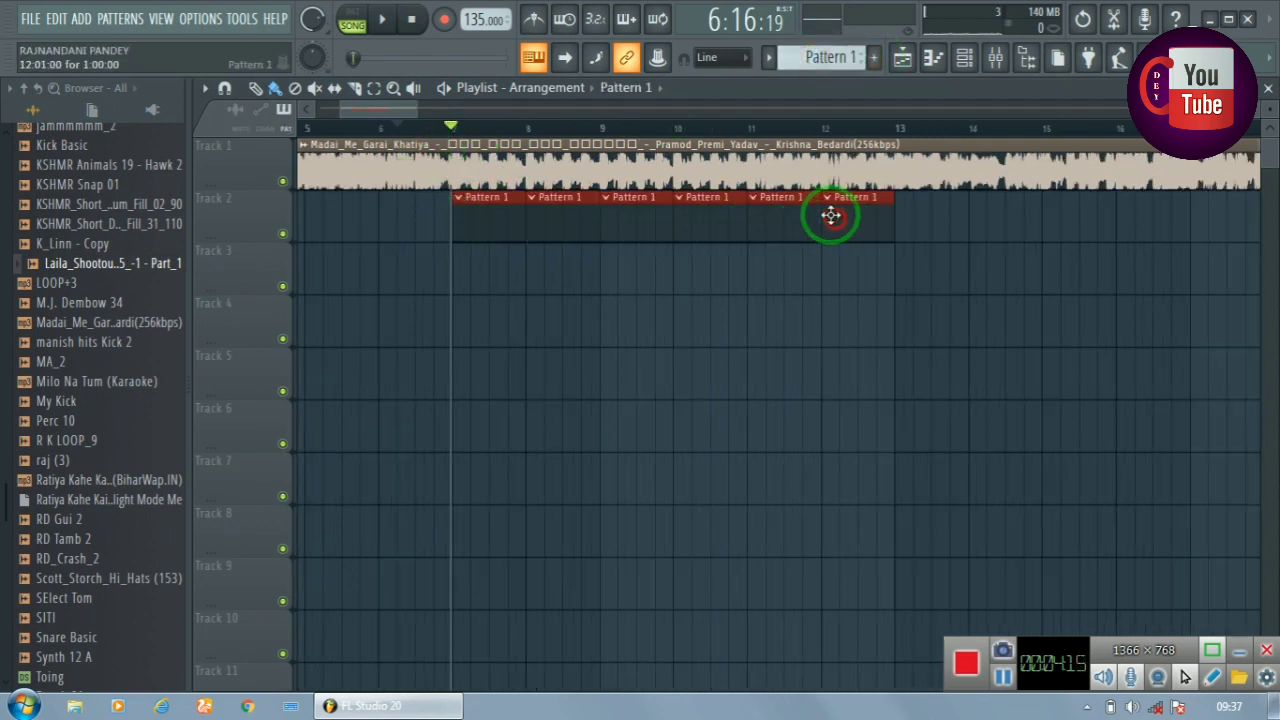
Raise the fade-out of the Laila_Shootout sample in its channel settings and set its time-stretching mode to Auto
left_click(968, 55)
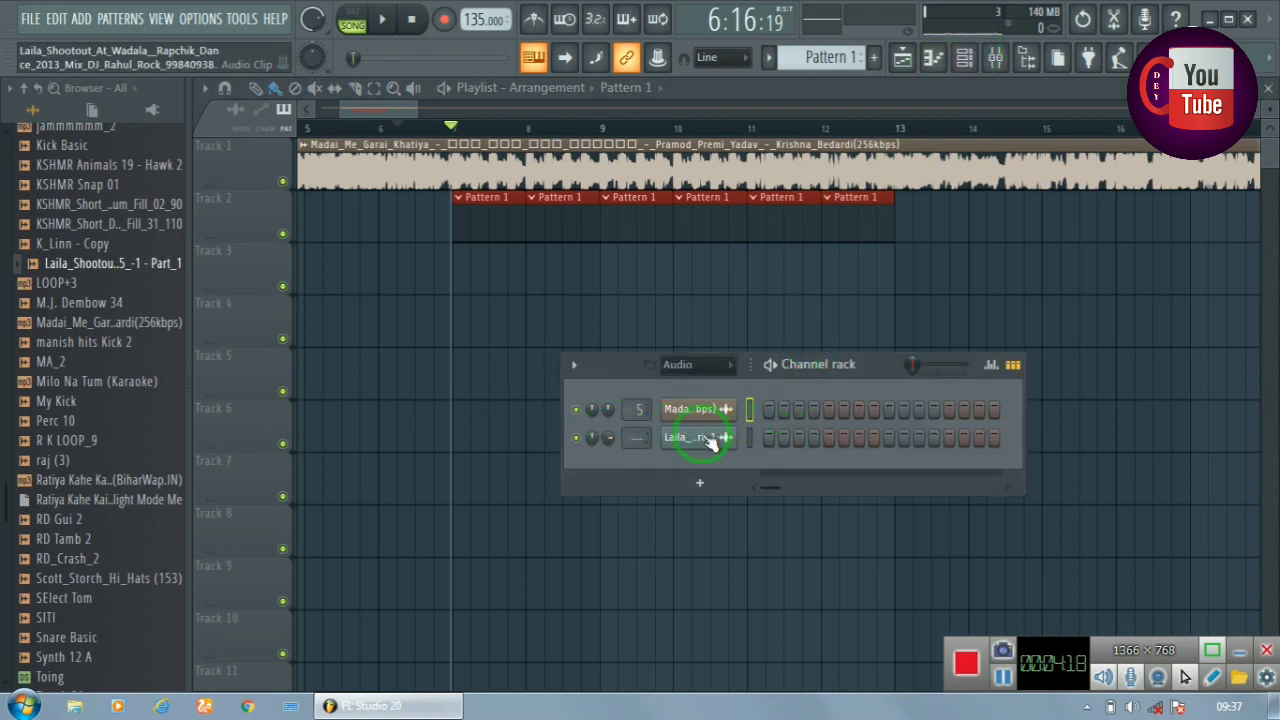
left_click(700, 438)
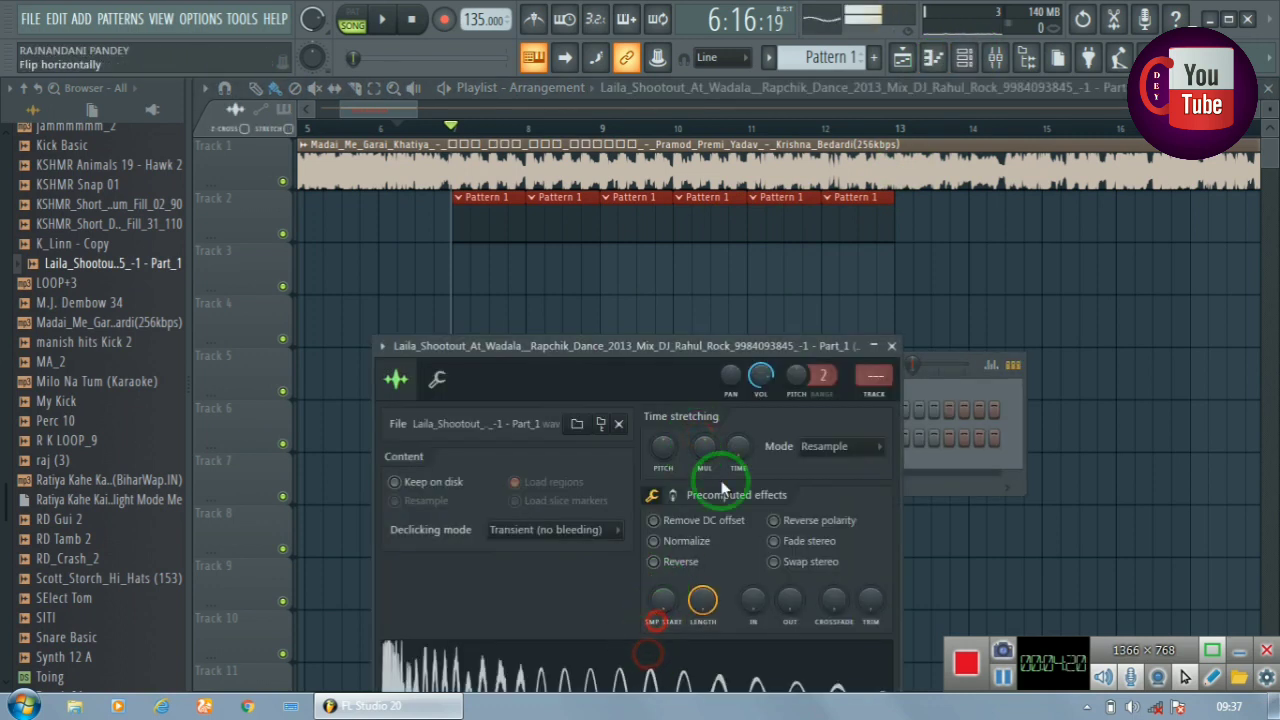
left_click_drag(704, 346, 670, 280)
left_click_drag(748, 528, 737, 466)
left_click(808, 390)
left_click(770, 550)
Fill every 4 steps of the Laila_Shootout channel in Pattern 1
left_click(893, 378)
left_click_drag(872, 364, 862, 394)
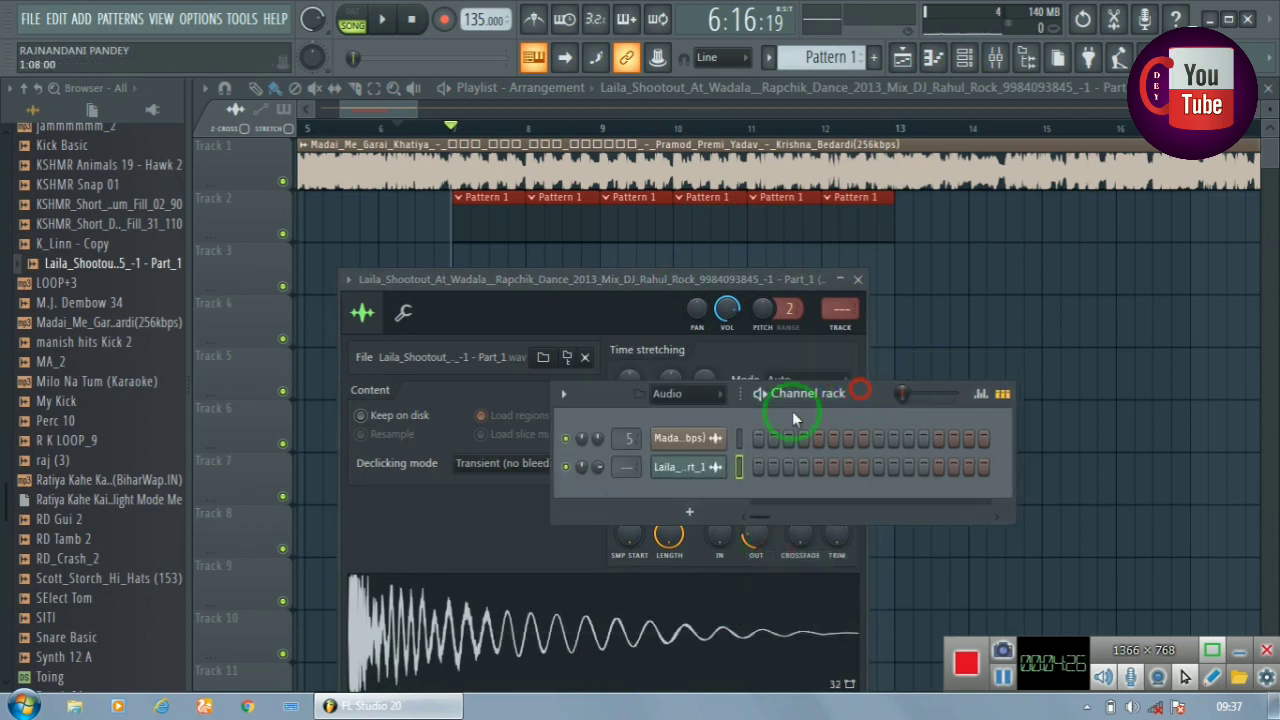
left_click(685, 475)
right_click(701, 467)
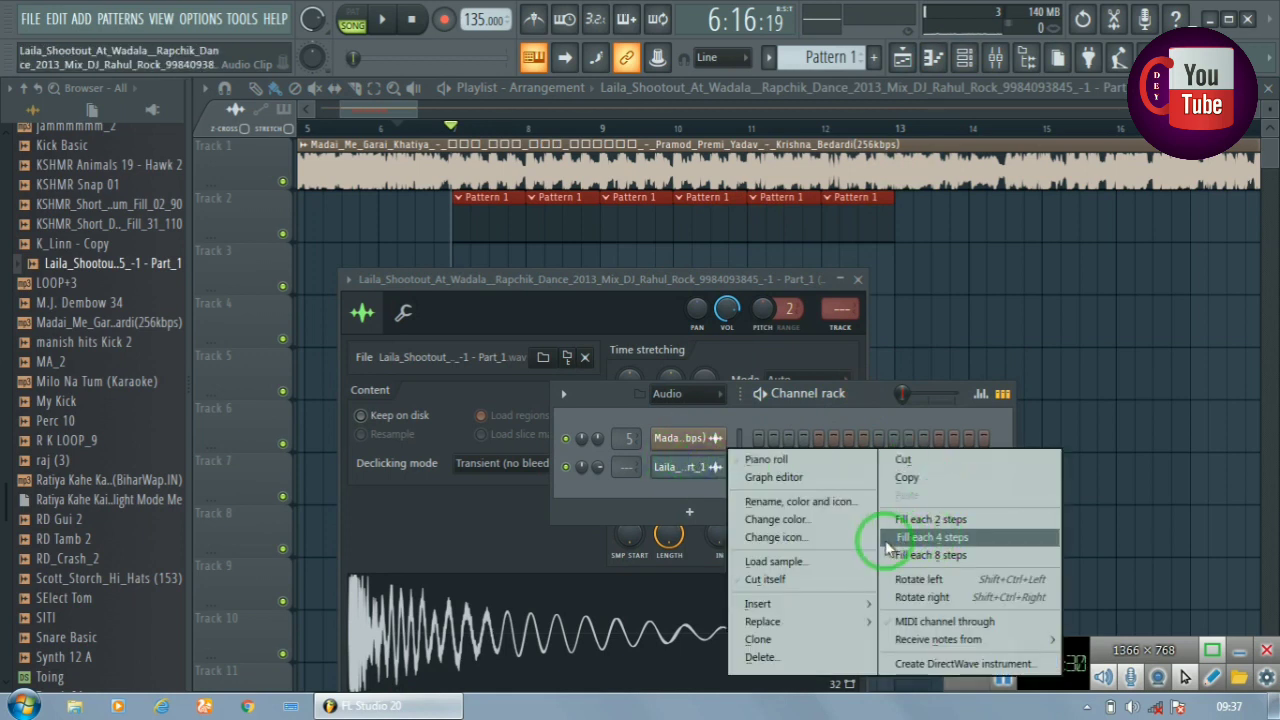
left_click(937, 539)
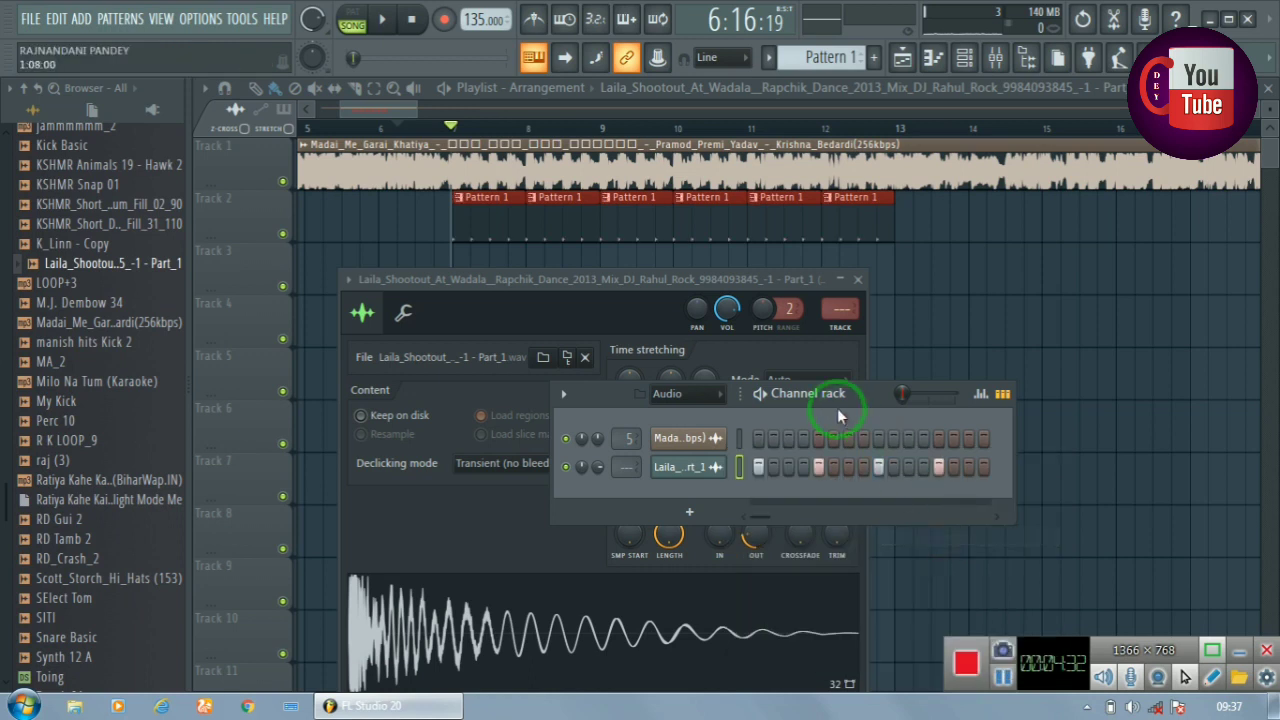
Play the song with the Pattern 1 beat from bar 7, checking the song's channel settings between playbacks
left_click(443, 87)
key("space")
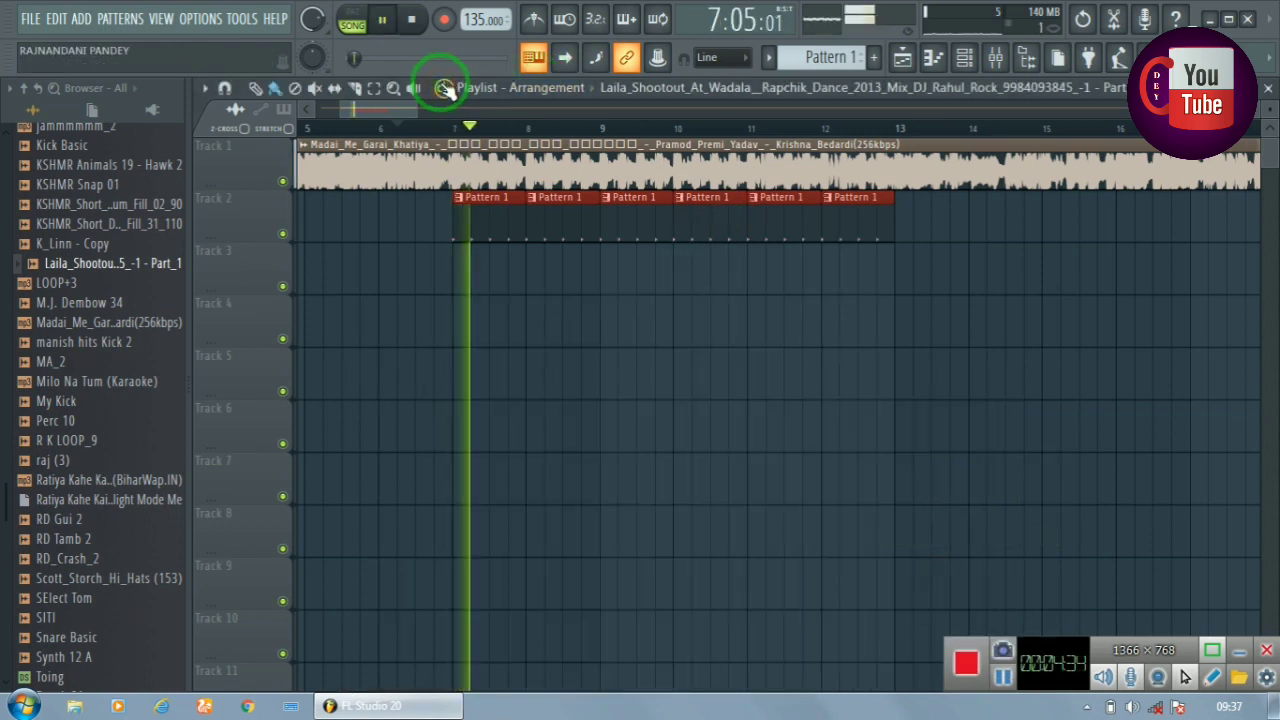
key("space")
double_click(600, 178)
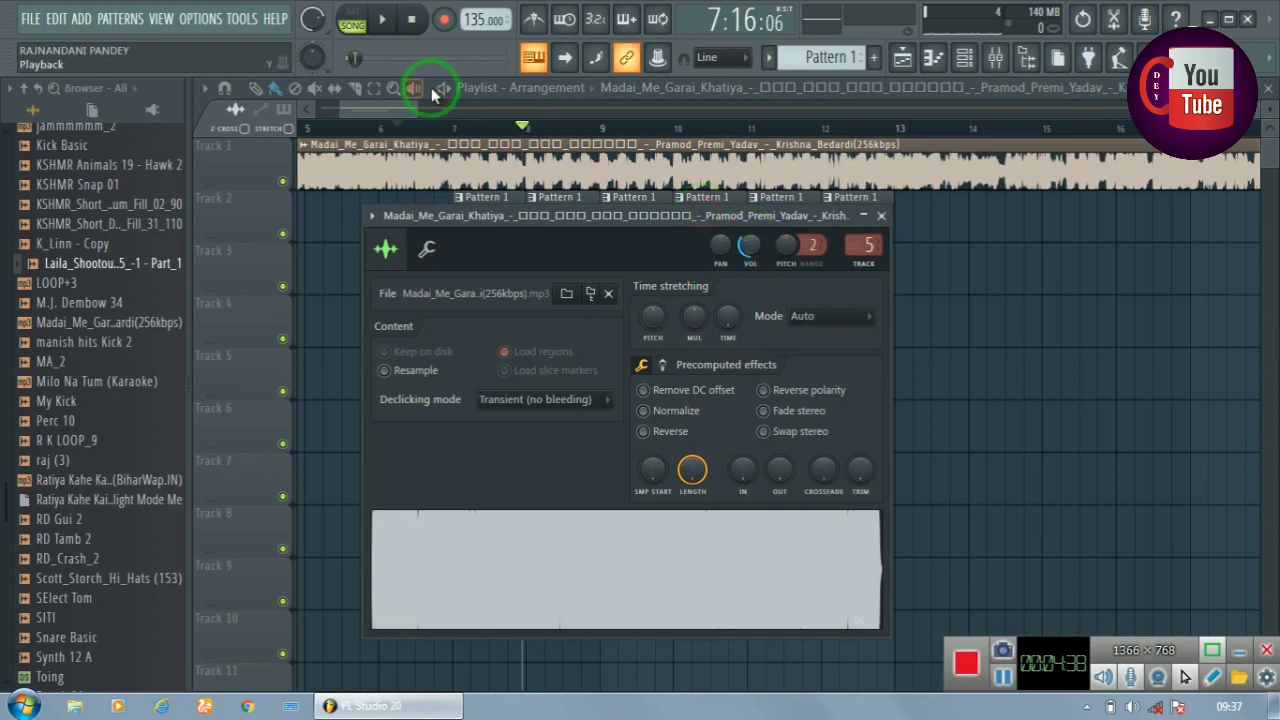
left_click(352, 208)
left_click(447, 133)
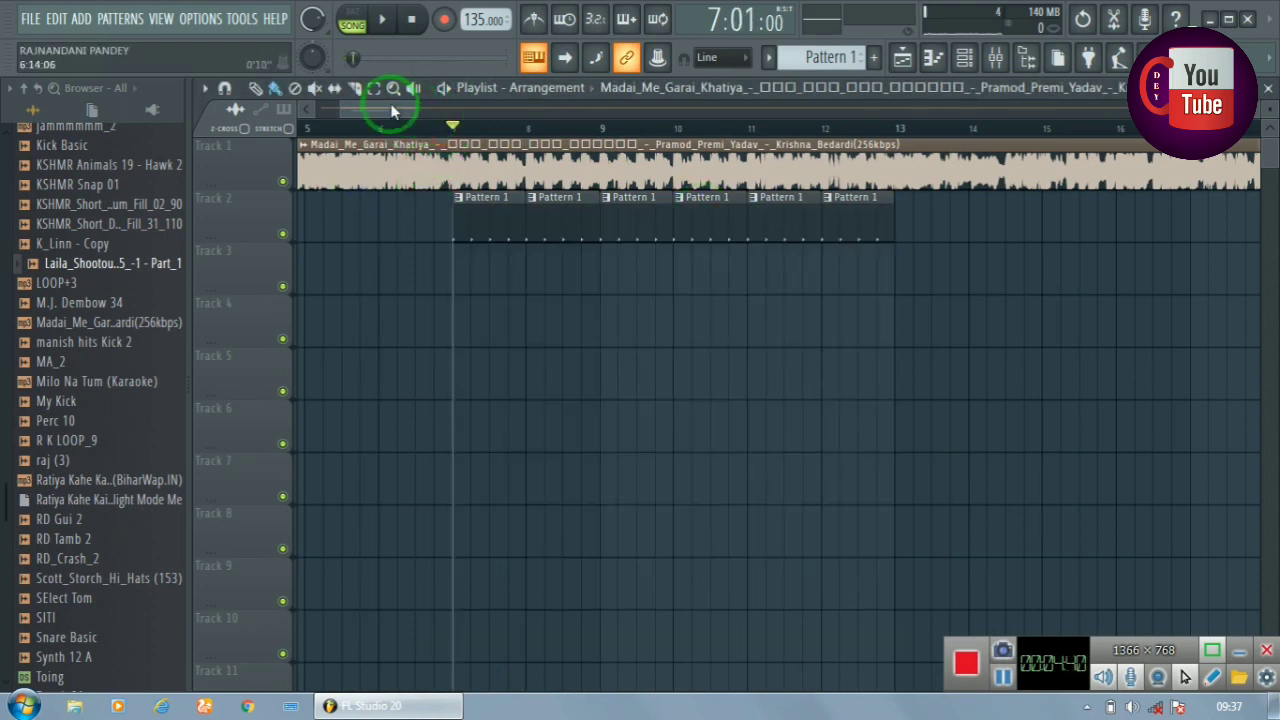
left_click(445, 89)
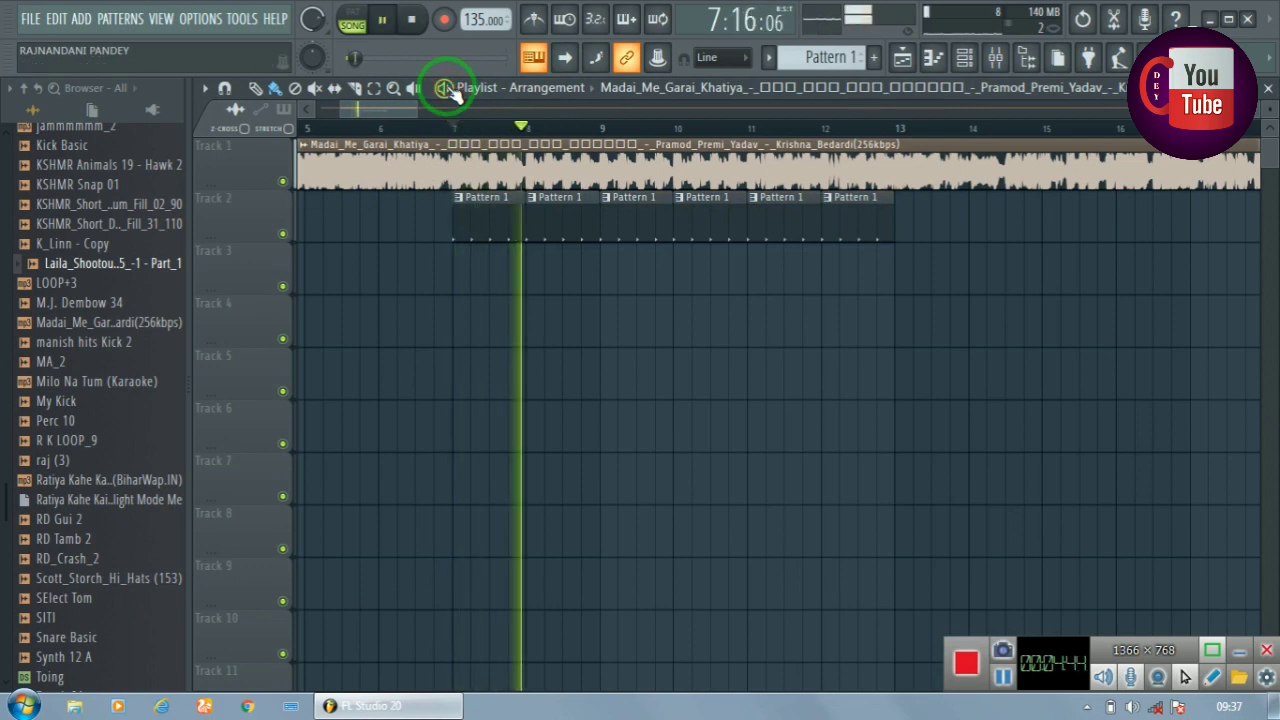
key("space")
Select Pattern 2, place it six times on Track 3 across bars 7 to 12, and return the playhead to bar 7
scroll(497, 135, "up", 2)
scroll(493, 134, "down", 1)
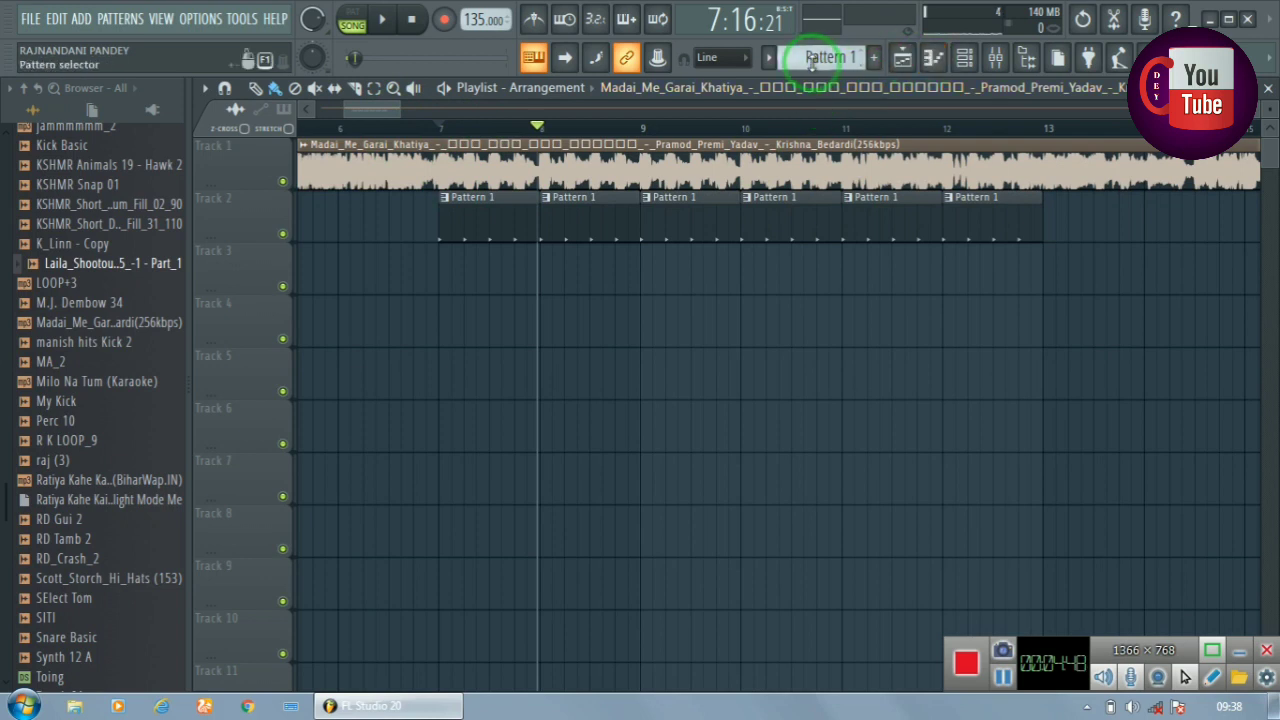
left_click_drag(812, 60, 815, 57)
mouse_move(447, 270)
left_mouse_down()
mouse_move(957, 286)
mouse_move(888, 322)
left_mouse_up()
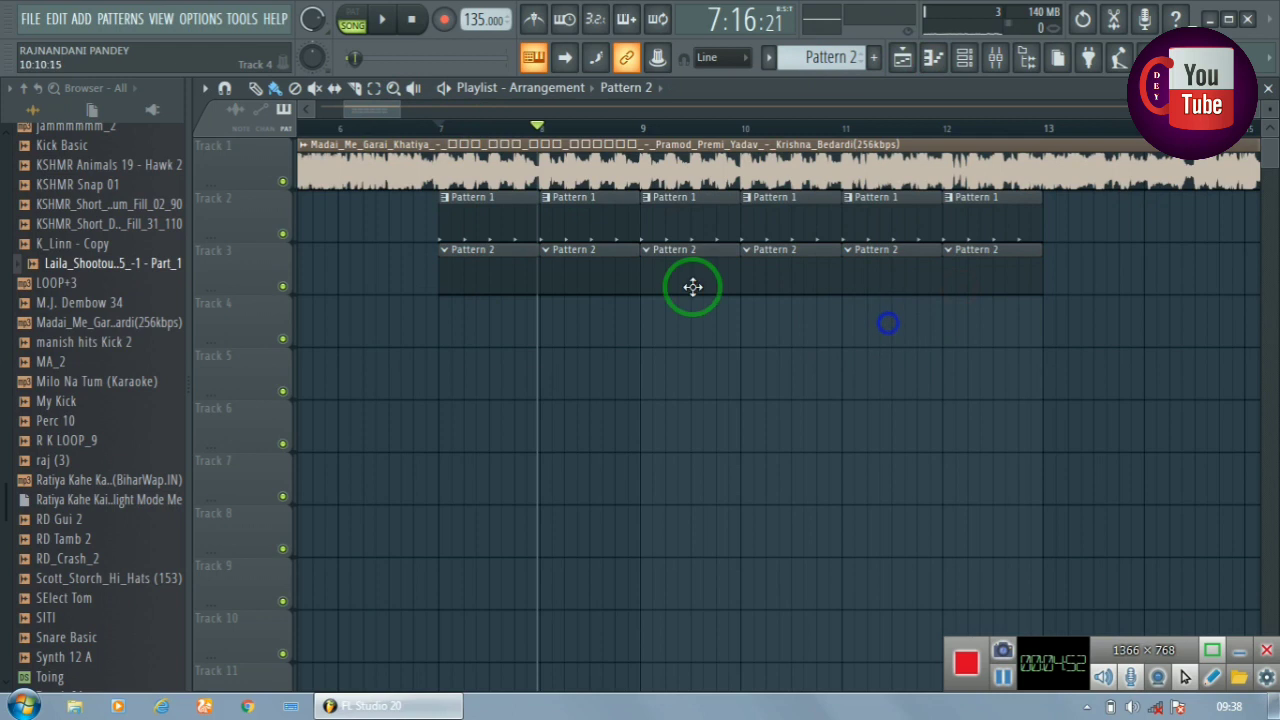
left_click(436, 130)
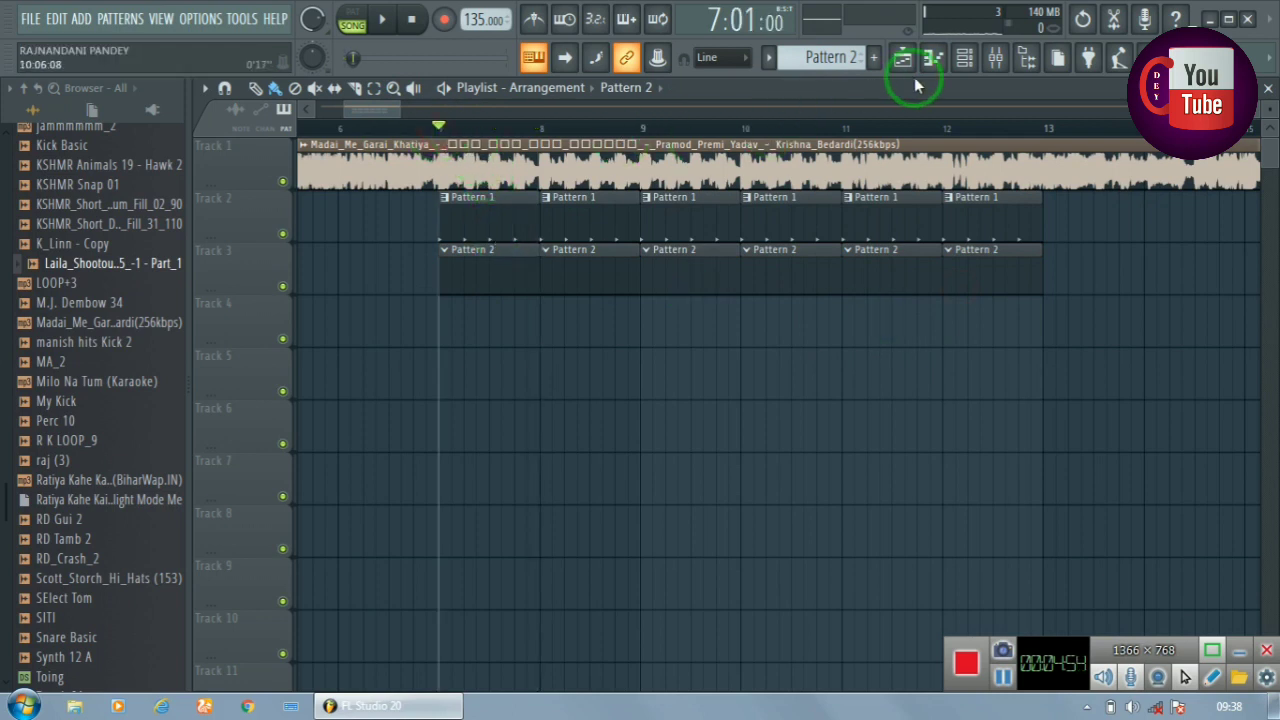
Audition more samples from the folder and add Synth 12 A and SElect Tom as new channels in the channel rack
left_click(968, 57)
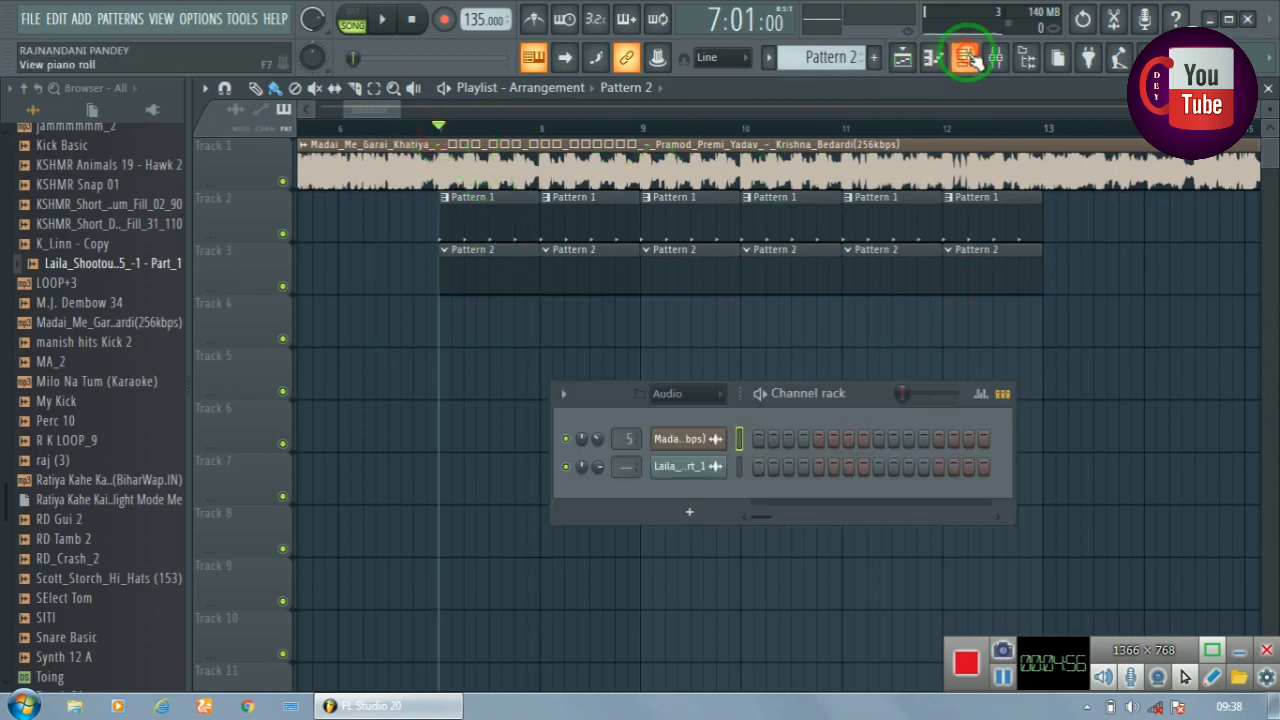
left_click(136, 466)
scroll(95, 445, "down", 2)
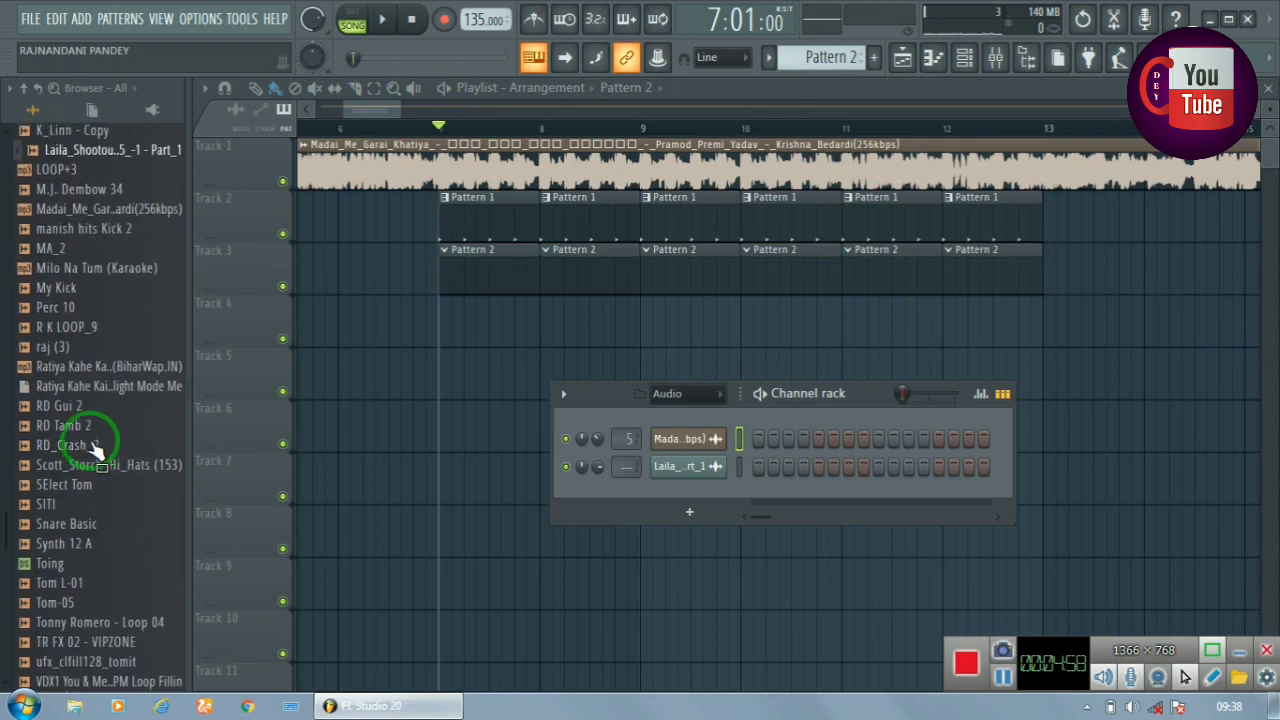
left_click(64, 582)
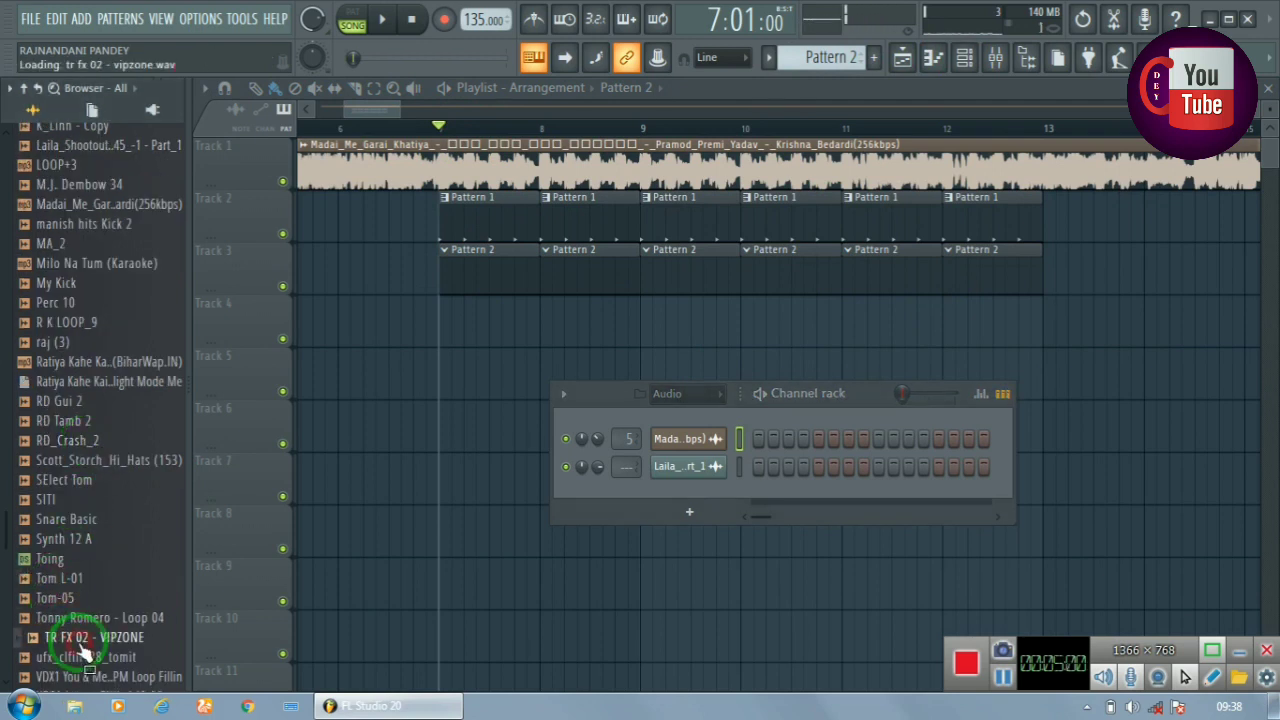
left_click(64, 597)
left_click(62, 540)
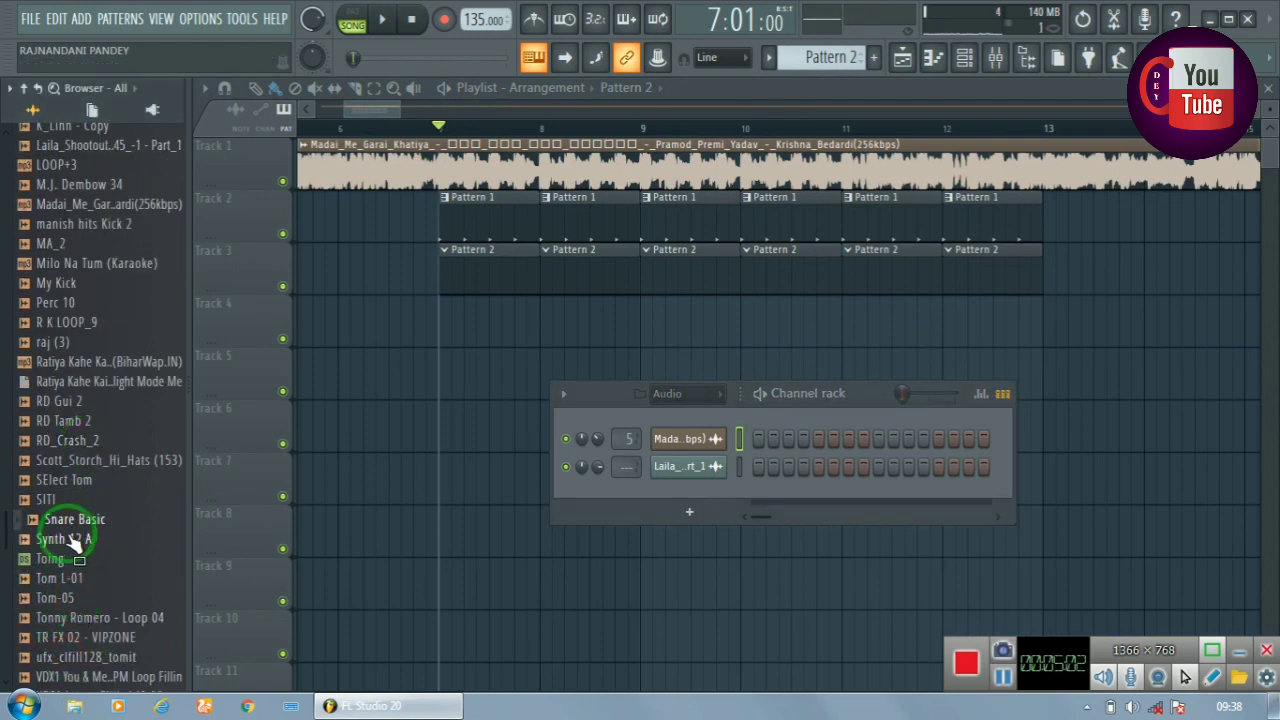
left_click_drag(70, 548, 680, 497)
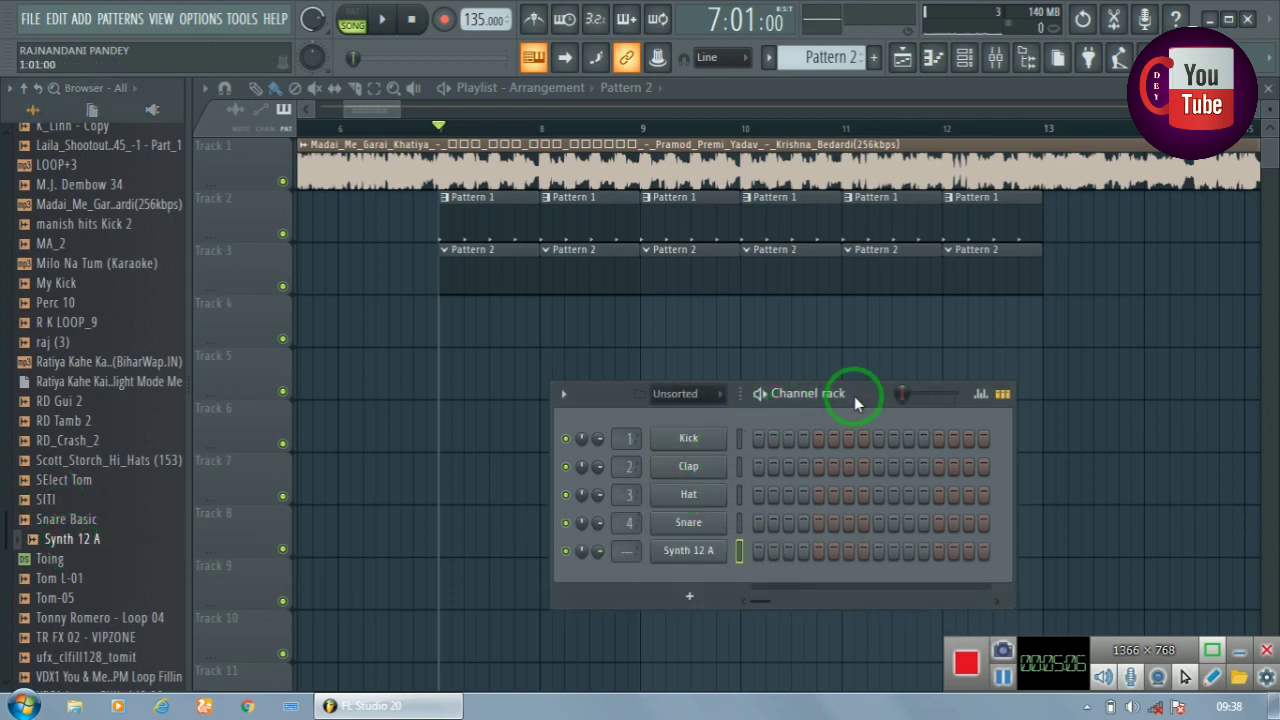
left_click_drag(854, 396, 845, 371)
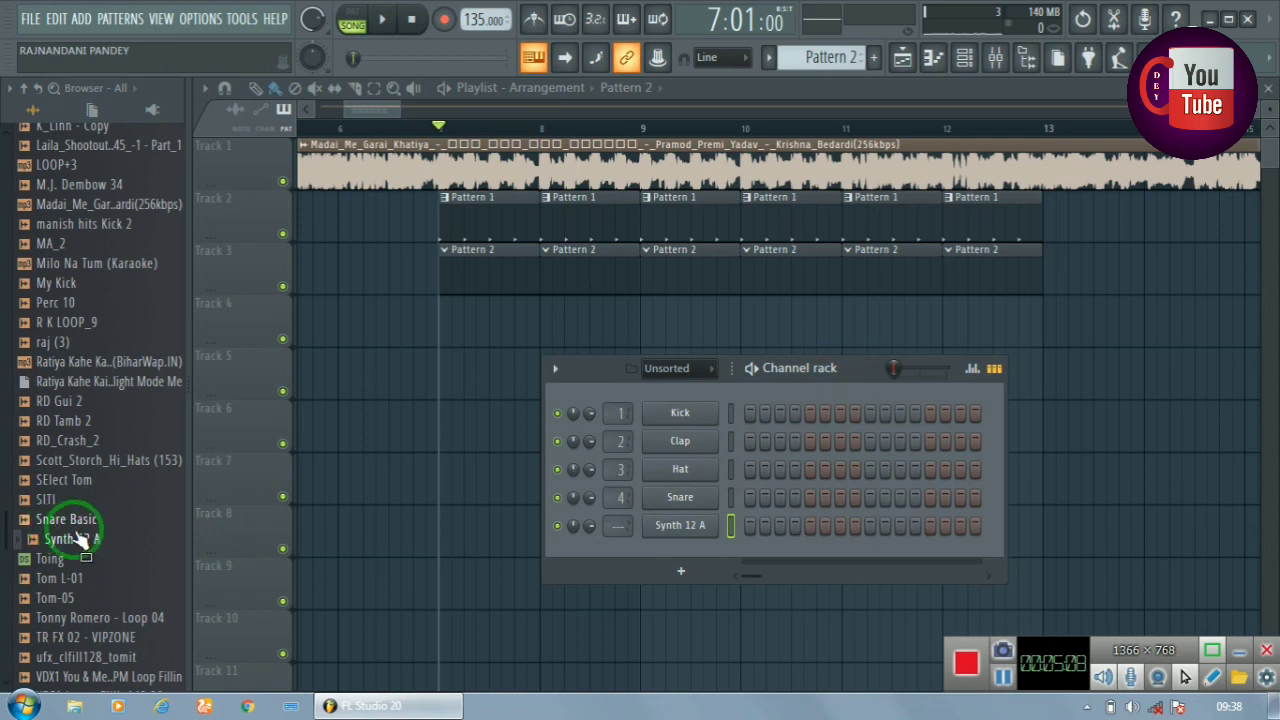
left_click_drag(72, 483, 678, 553)
Raise the fade-in and fade-out of SElect Tom in its channel settings and set its time-stretching mode to Auto
left_click(678, 553)
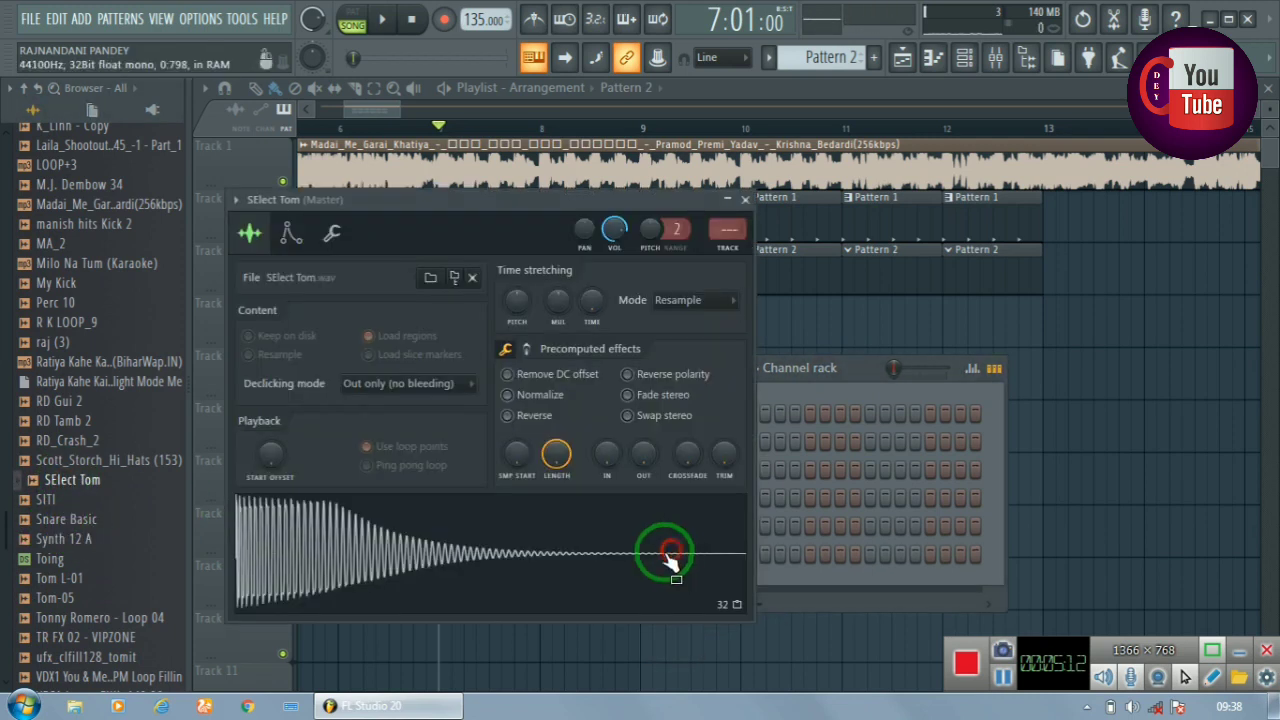
left_click_drag(627, 340, 644, 274)
left_click(592, 513)
left_click_drag(609, 452, 597, 400)
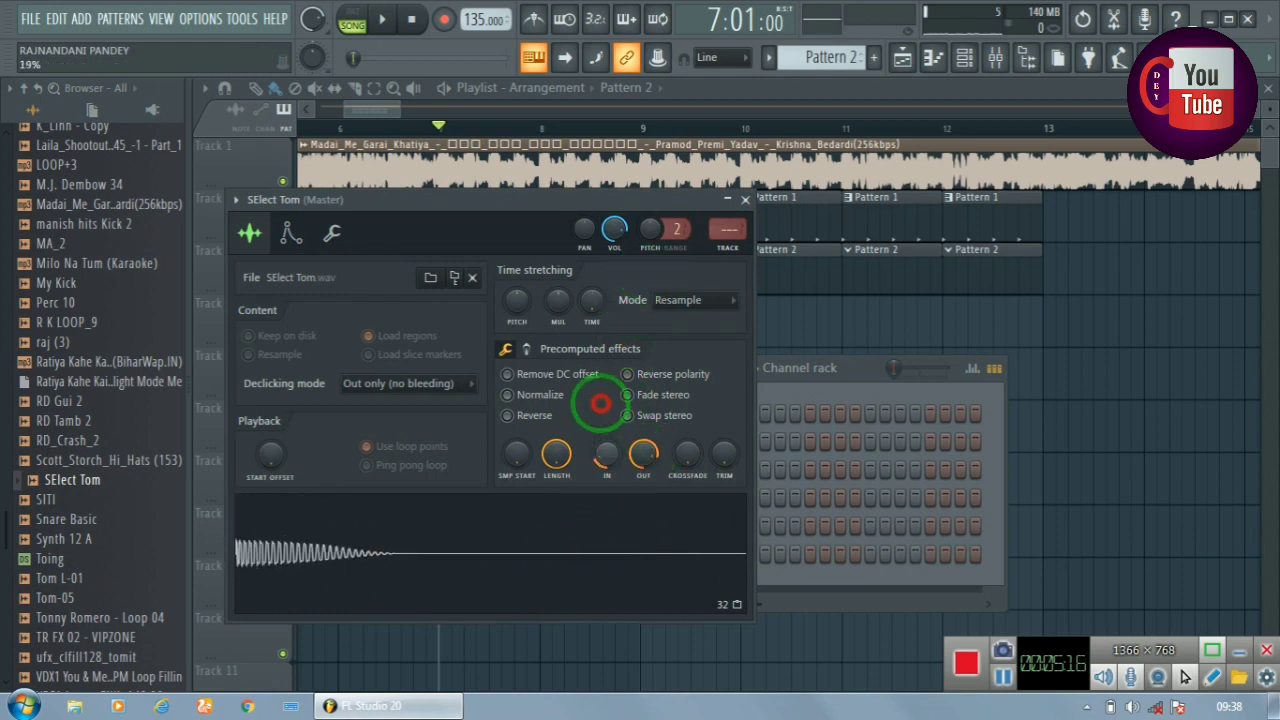
left_click(707, 300)
left_click(668, 477)
Activate steps 4 and 12 on Synth 12 A and steps 7 and 15 on SElect Tom, and play Pattern 2 alone
left_click(845, 368)
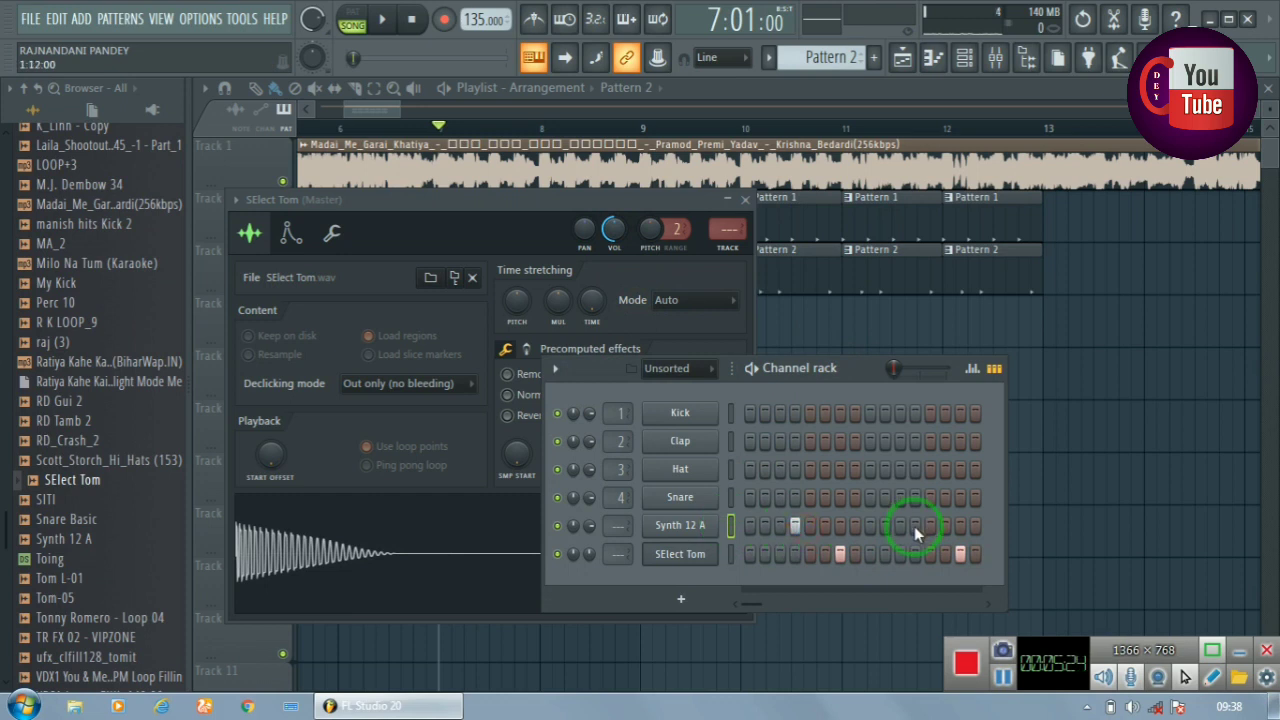
left_click_drag(851, 379, 849, 389)
left_click(752, 382)
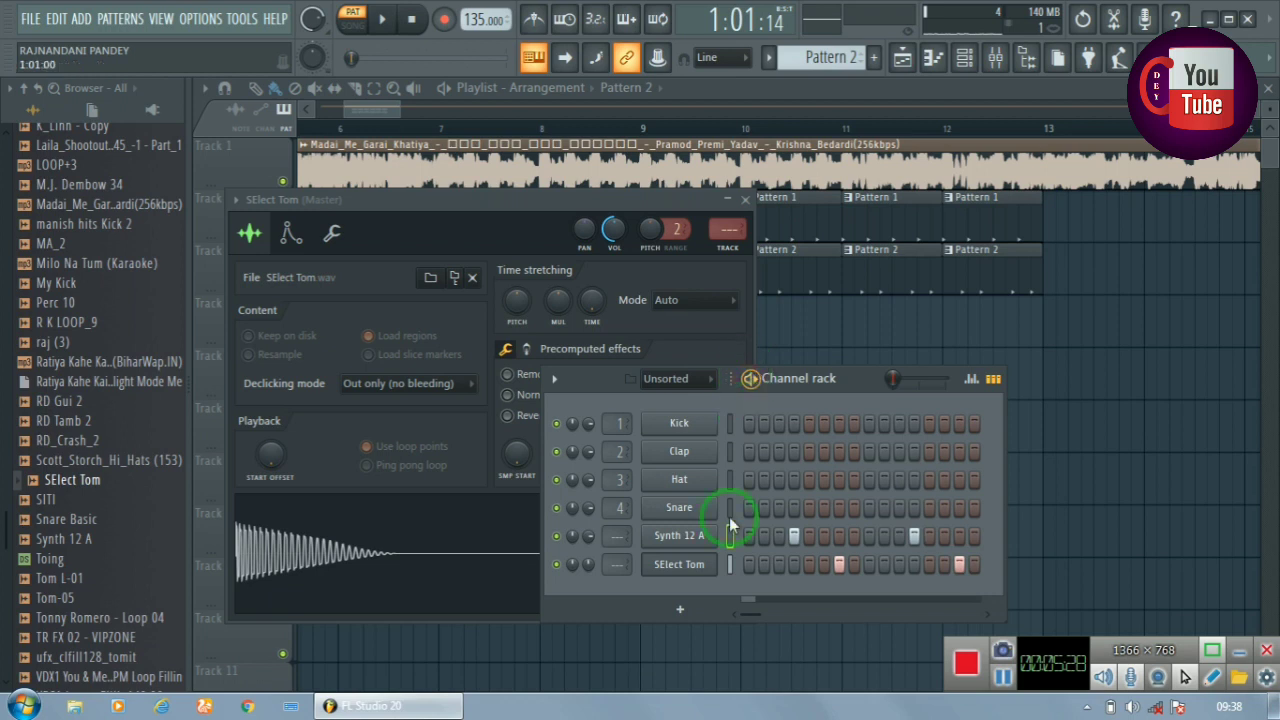
Close the channel windows and play the whole arrangement from bar 6 to hear both patterns with the song
right_click(821, 320)
left_click_drag(421, 129, 367, 138)
left_click(446, 89)
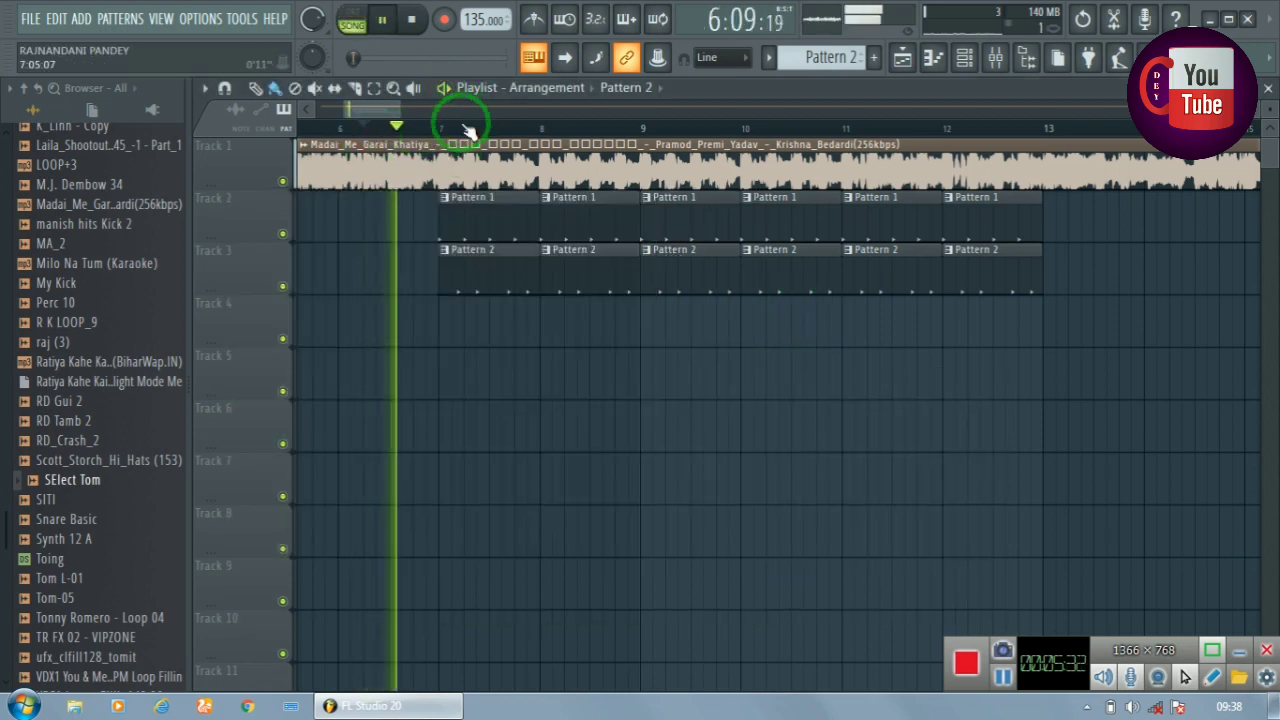
scroll(367, 127, "down", 2)
scroll(470, 129, "up", 3)
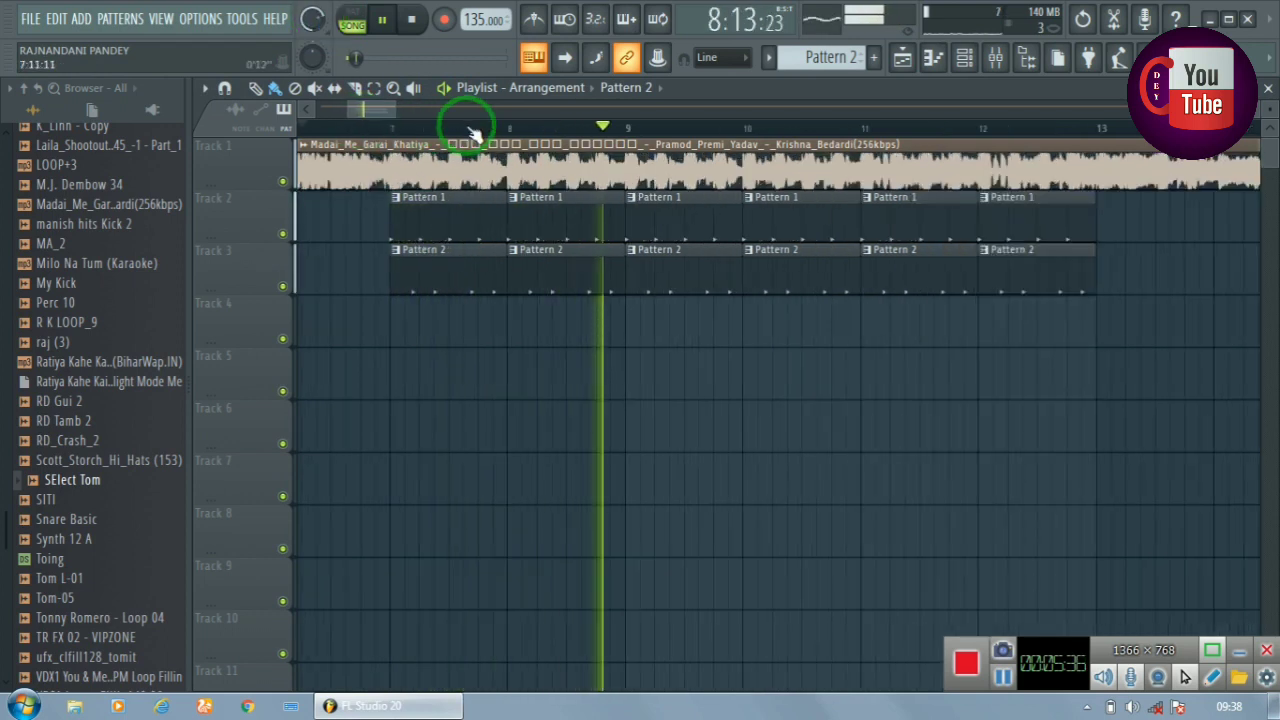
Pause the arrangement, solo Track 1, and play the song alone from around bar 6 into bar 7
scroll(470, 129, "down", 1)
left_click(443, 89)
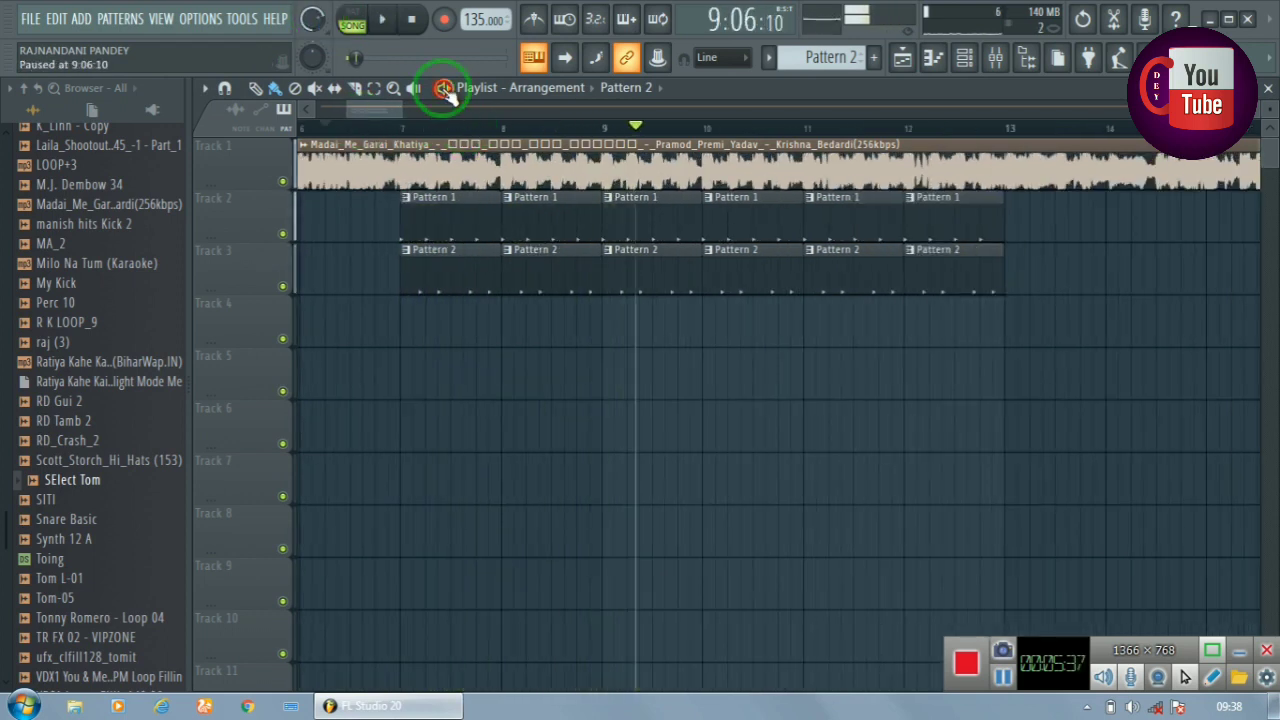
right_click(284, 181)
left_click(376, 128)
left_click(443, 89)
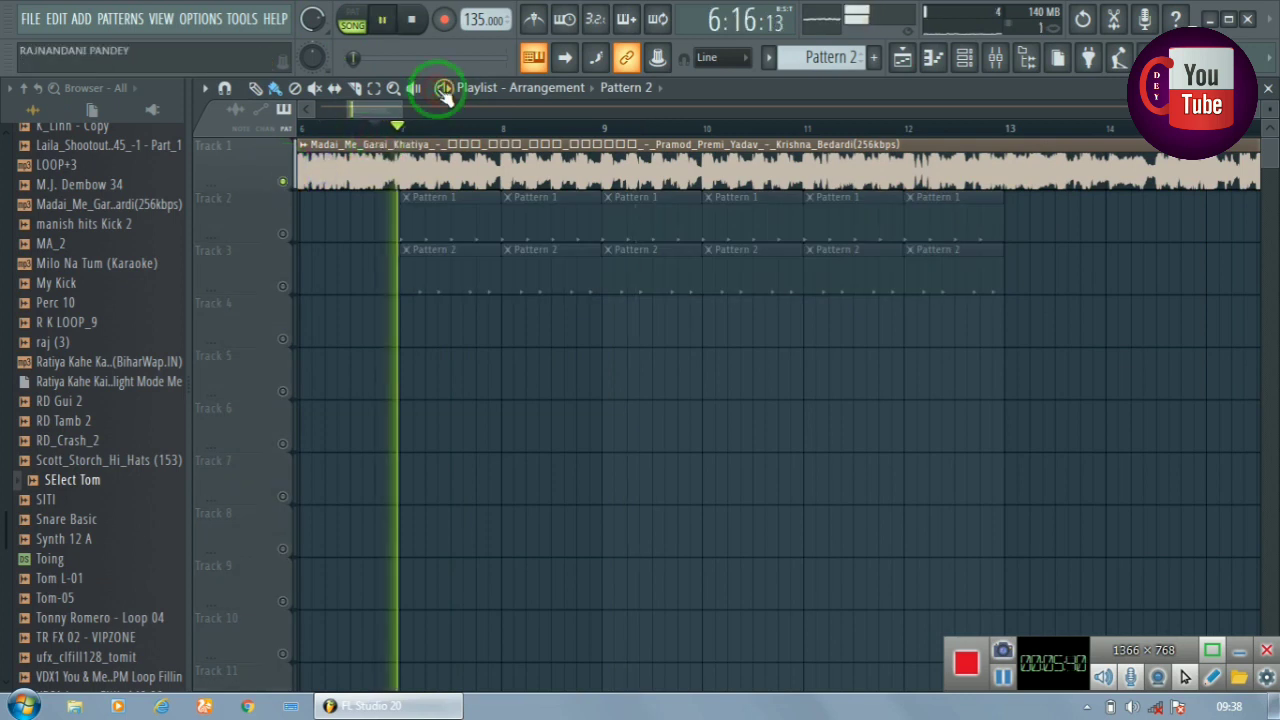
left_click(443, 89)
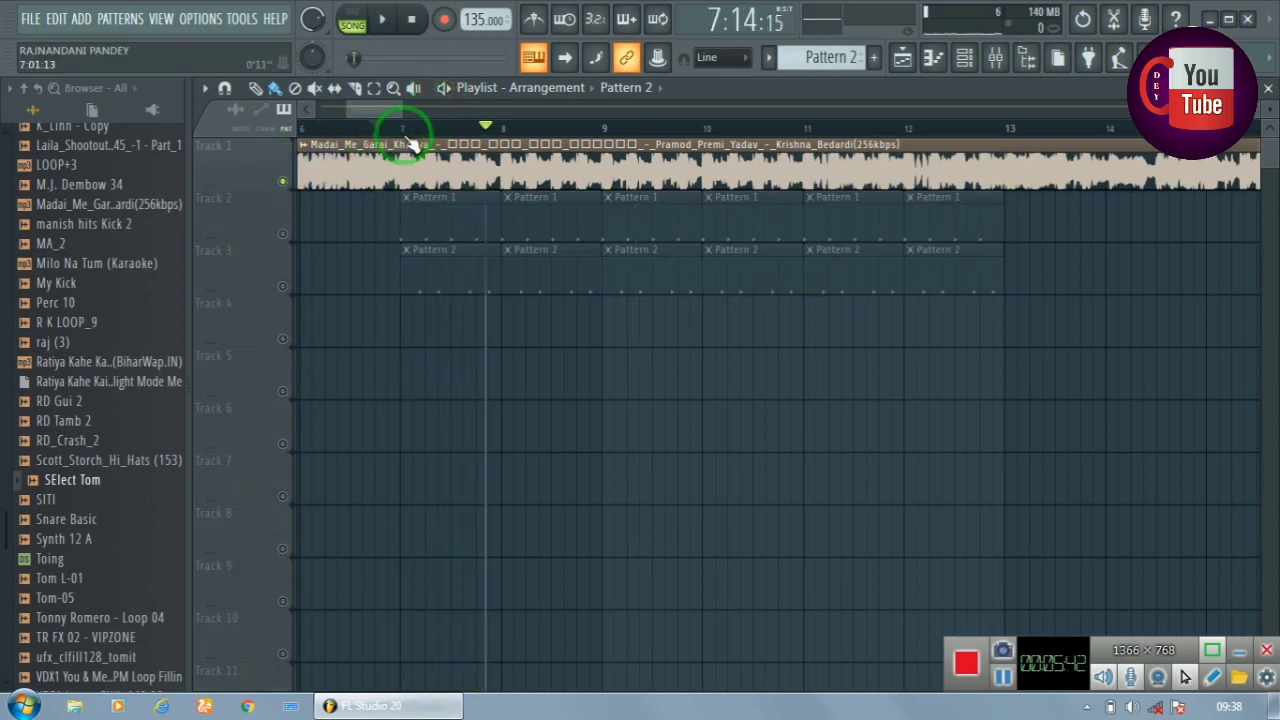
Fill Track 4 with Pattern 3 clips from bar 7 to bar 13 and place the playhead at bar 7
scroll(398, 136, "up", 1)
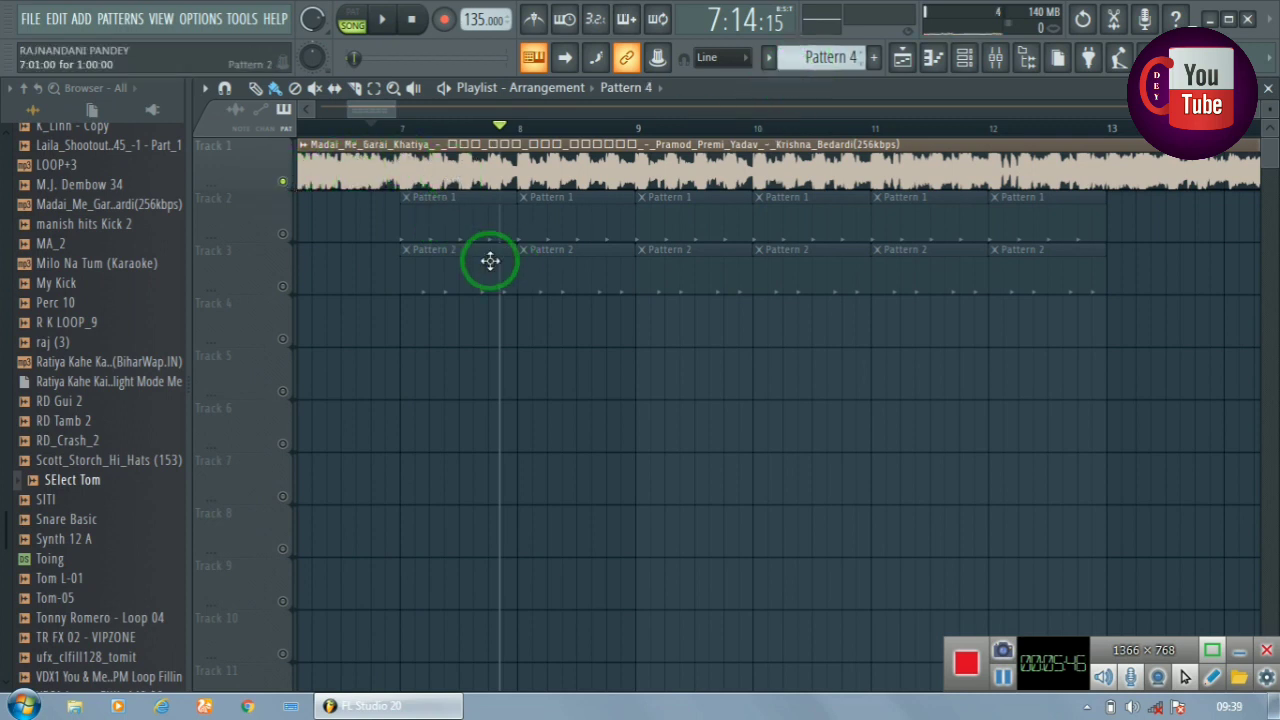
mouse_move(399, 327)
left_mouse_down()
mouse_move(997, 337)
mouse_move(897, 380)
mouse_move(885, 372)
left_mouse_up()
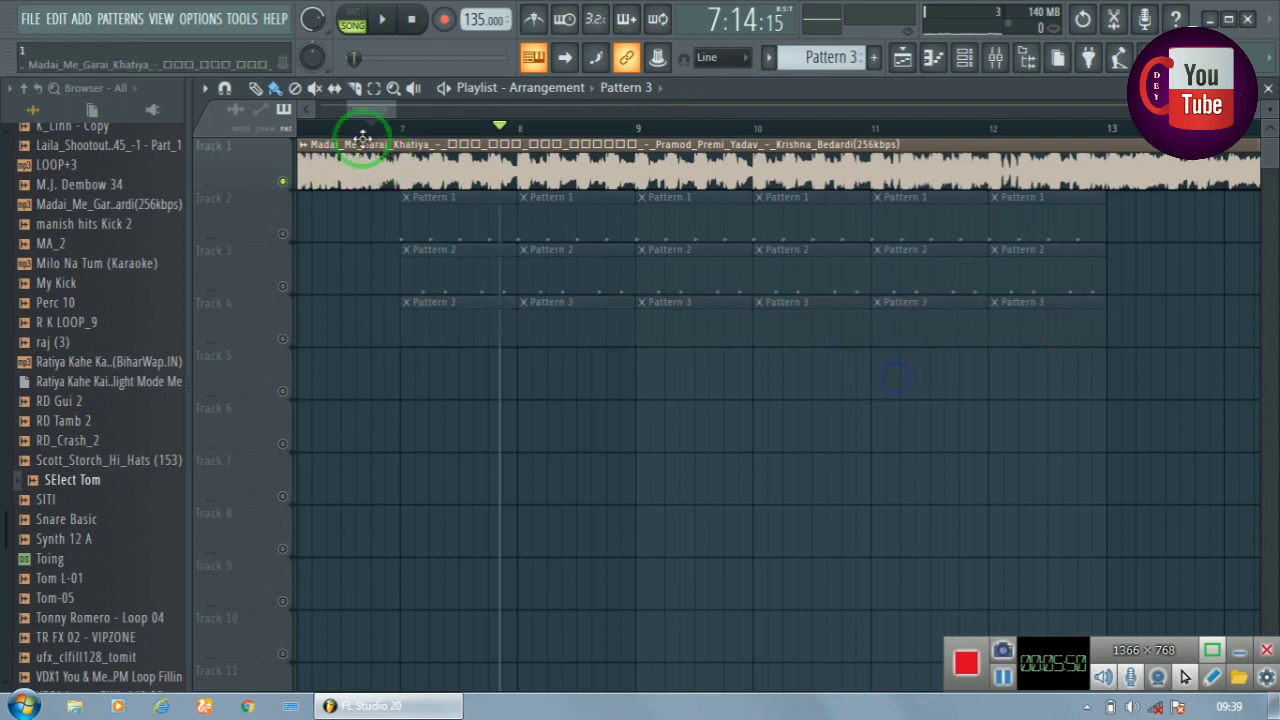
left_click(400, 130)
Show the channel rack and audition effect, loop and dholak samples from the folder, including Dholki (31)
left_click(960, 58)
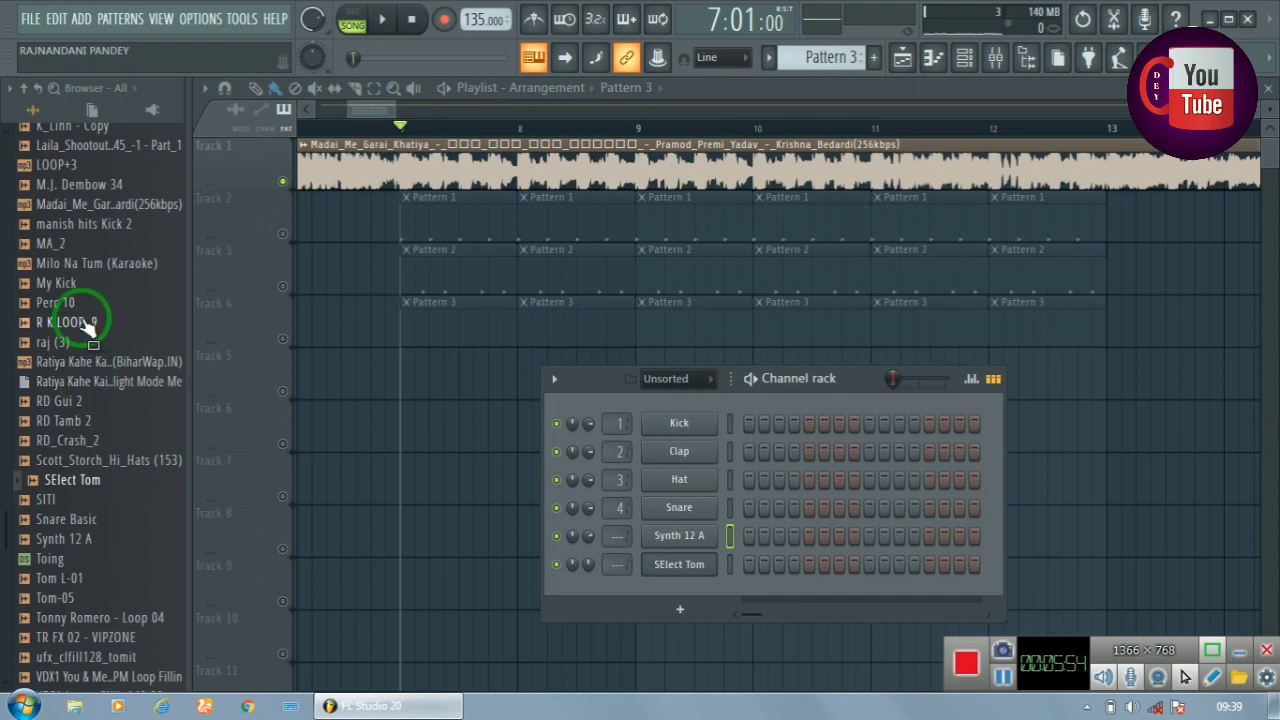
scroll(88, 325, "up", 6)
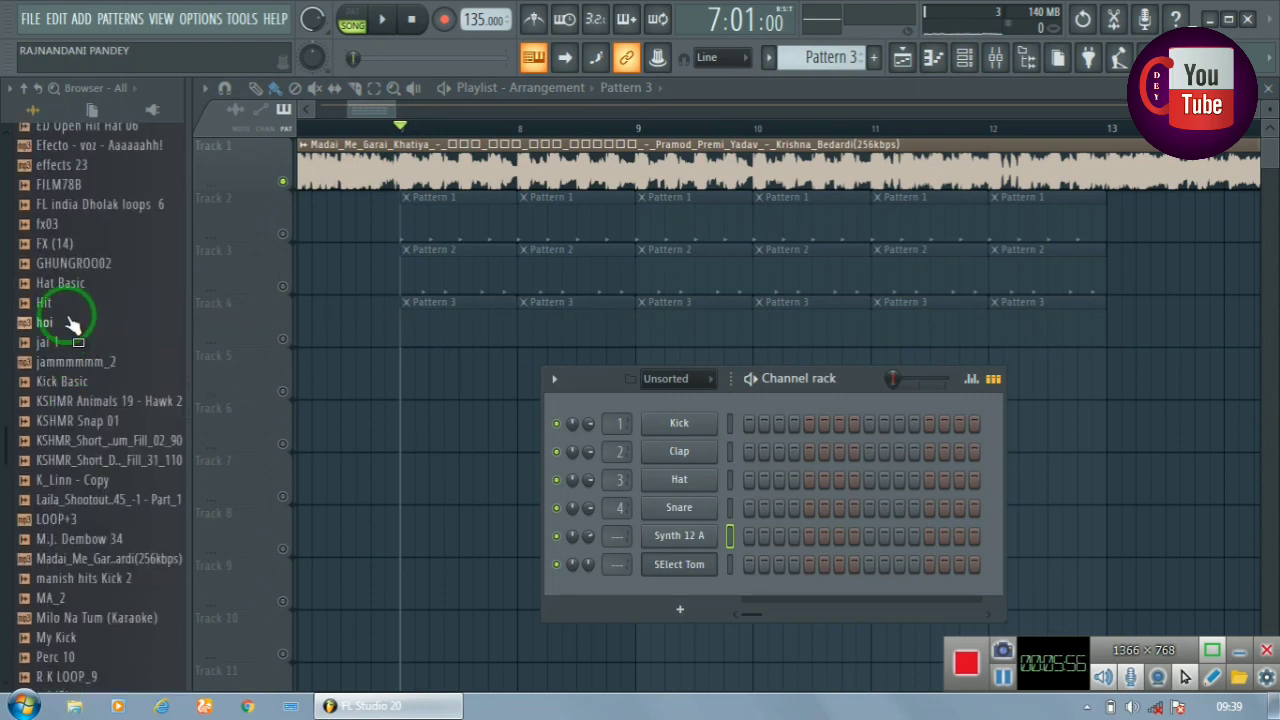
left_click(68, 320)
left_click(50, 303)
left_click(88, 266)
scroll(90, 263, "up", 2)
left_click(92, 281)
left_click(82, 203)
left_click(72, 164)
scroll(85, 240, "up", 4)
left_click(73, 243)
left_click(76, 223)
left_click(72, 204)
left_click(68, 245)
left_click(68, 266)
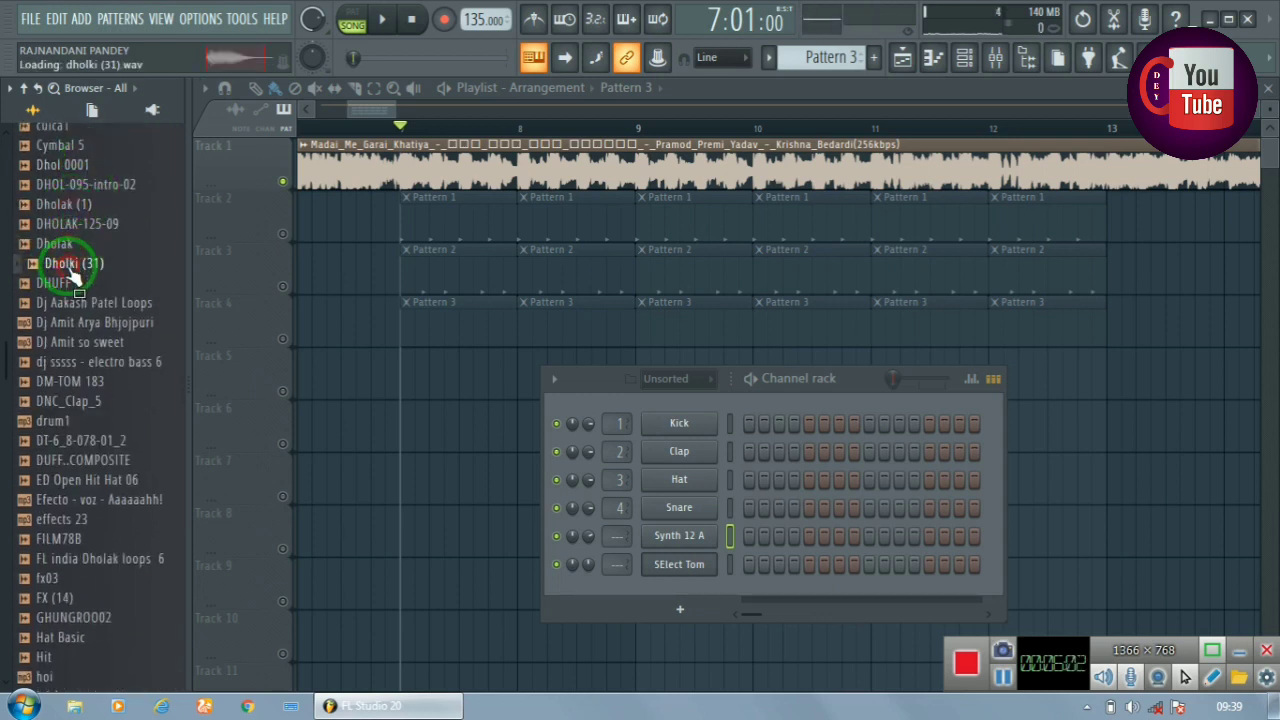
Add Dholki (31) as a new channel with loop points and Auto time stretching, and activate its steps 10 and 12
left_click_drag(82, 275, 659, 394)
left_click(664, 424)
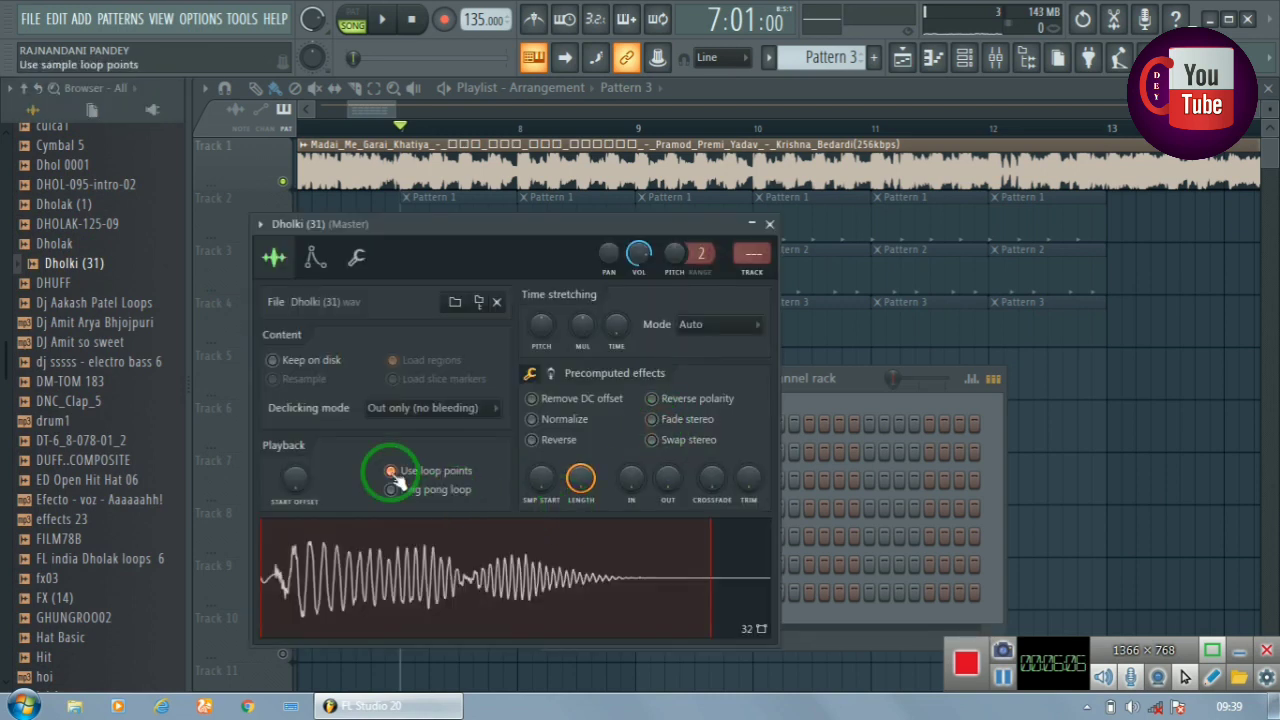
left_click(769, 224)
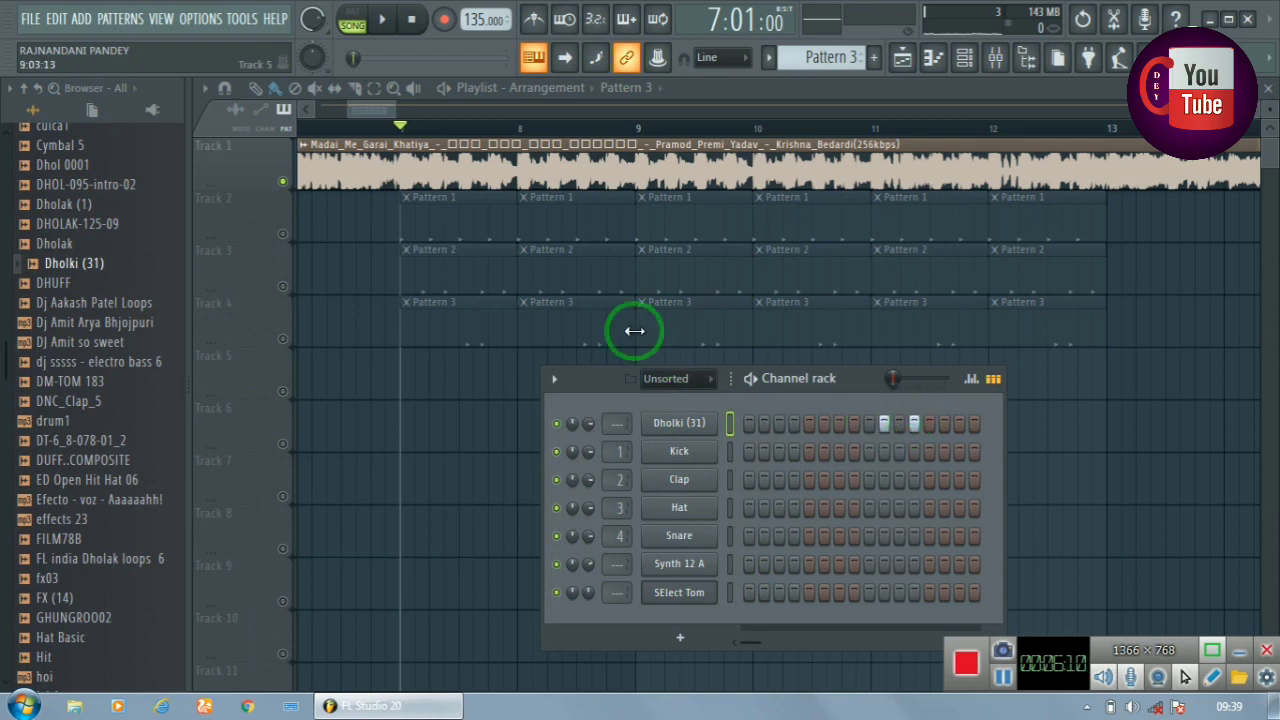
Unsolo Track 1 and play the arrangement from bar 7 to hear Pattern 3 with the song
right_click(283, 181)
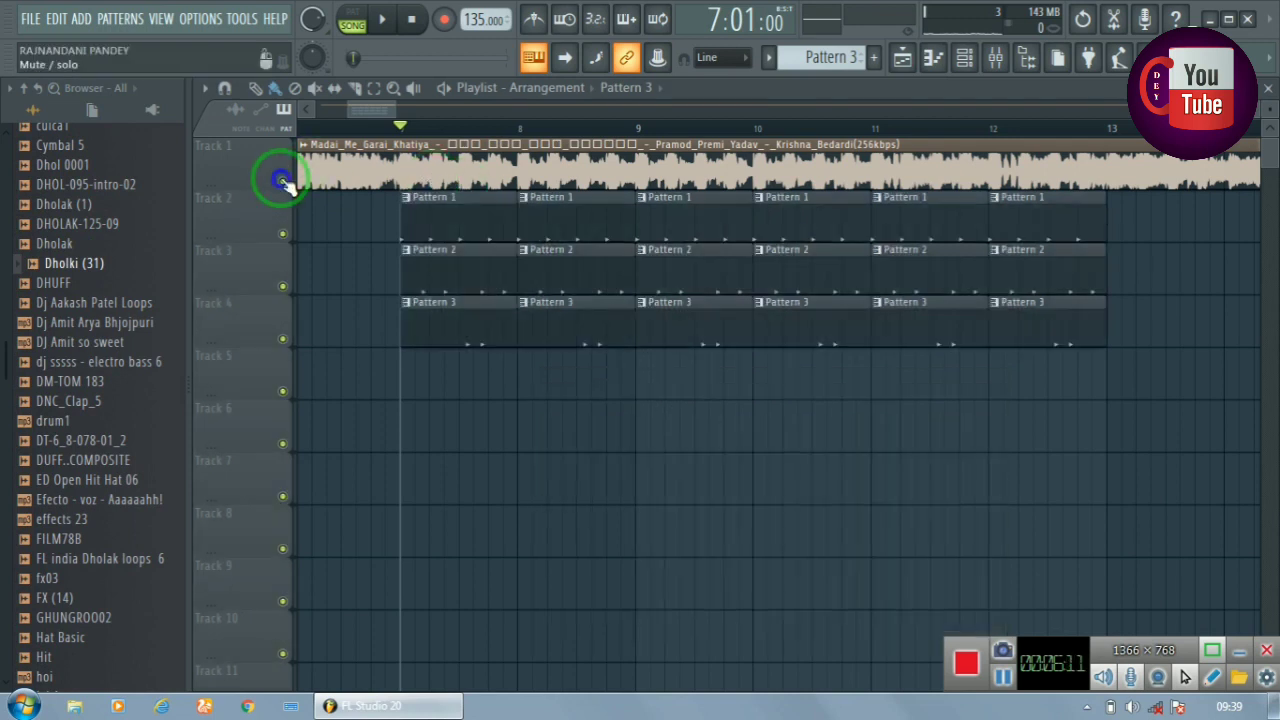
left_click(444, 88)
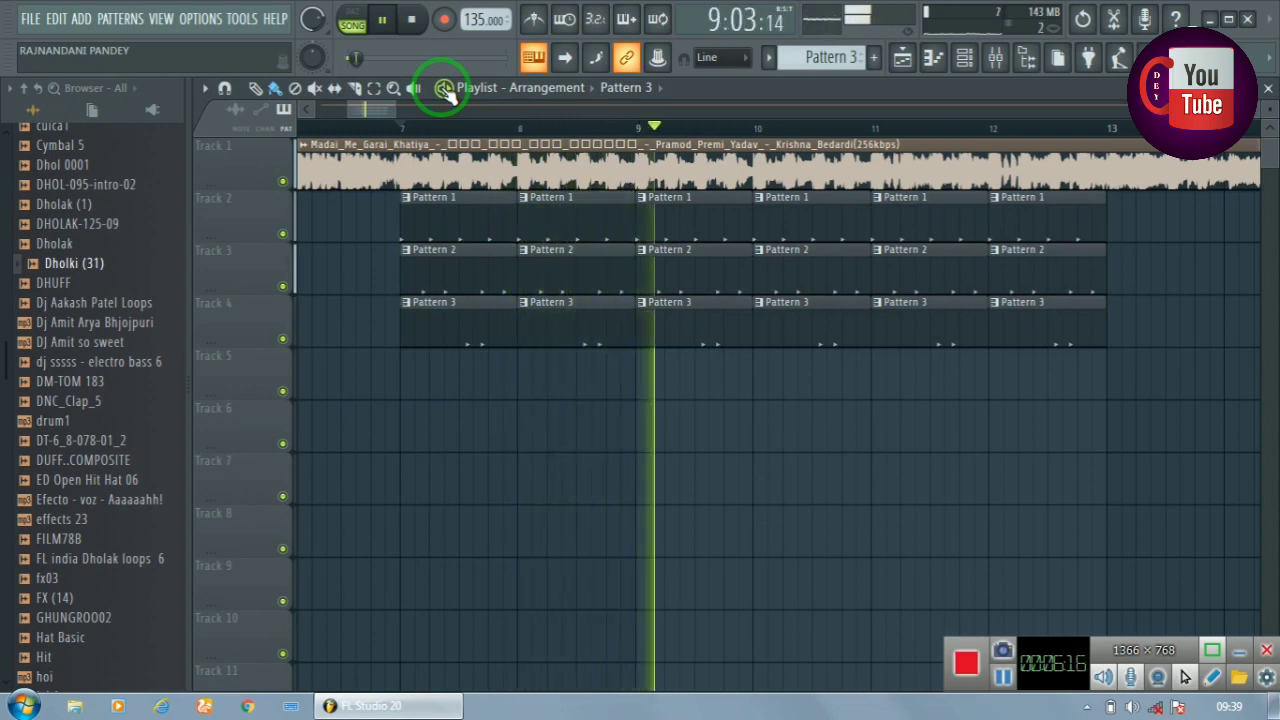
left_click(443, 88)
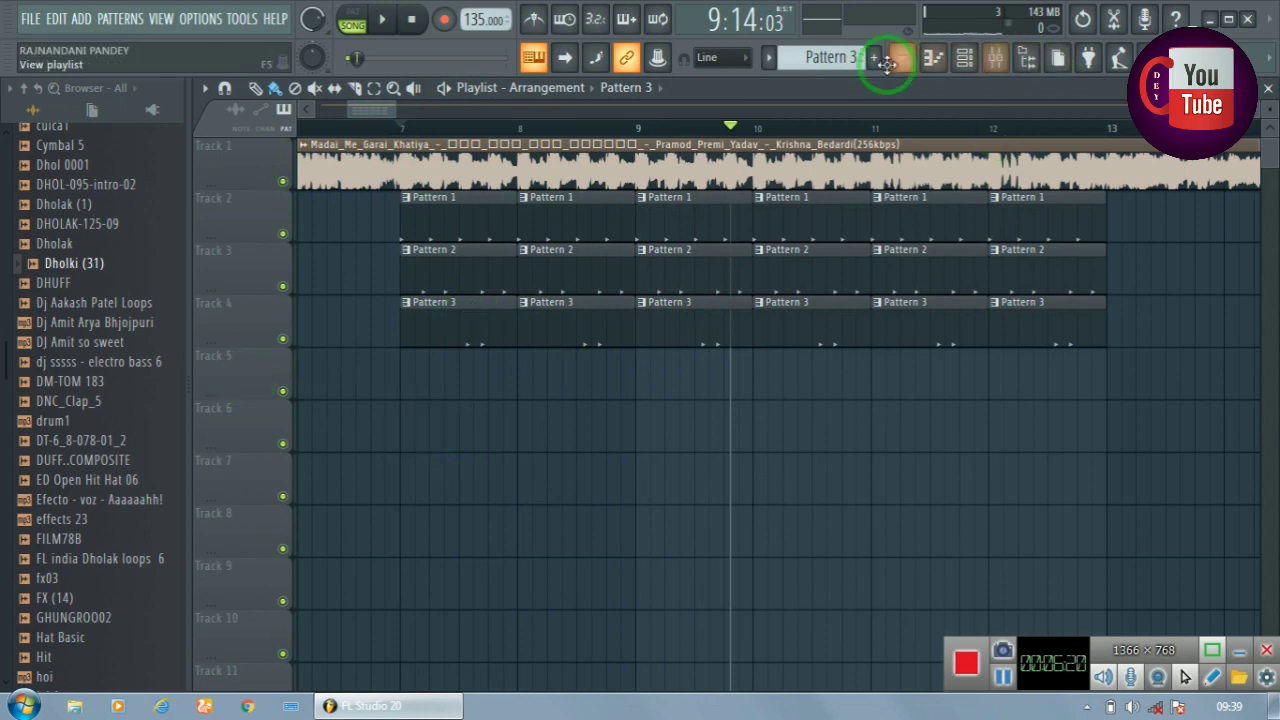
Fill Track 5 with Pattern 4 clips from bar 7 to bar 13 and activate steps 3, 7, 11 and 15 on Hat
mouse_move(425, 382)
left_mouse_down()
mouse_move(409, 374)
mouse_move(1078, 390)
left_mouse_up()
left_click_drag(903, 379, 598, 467)
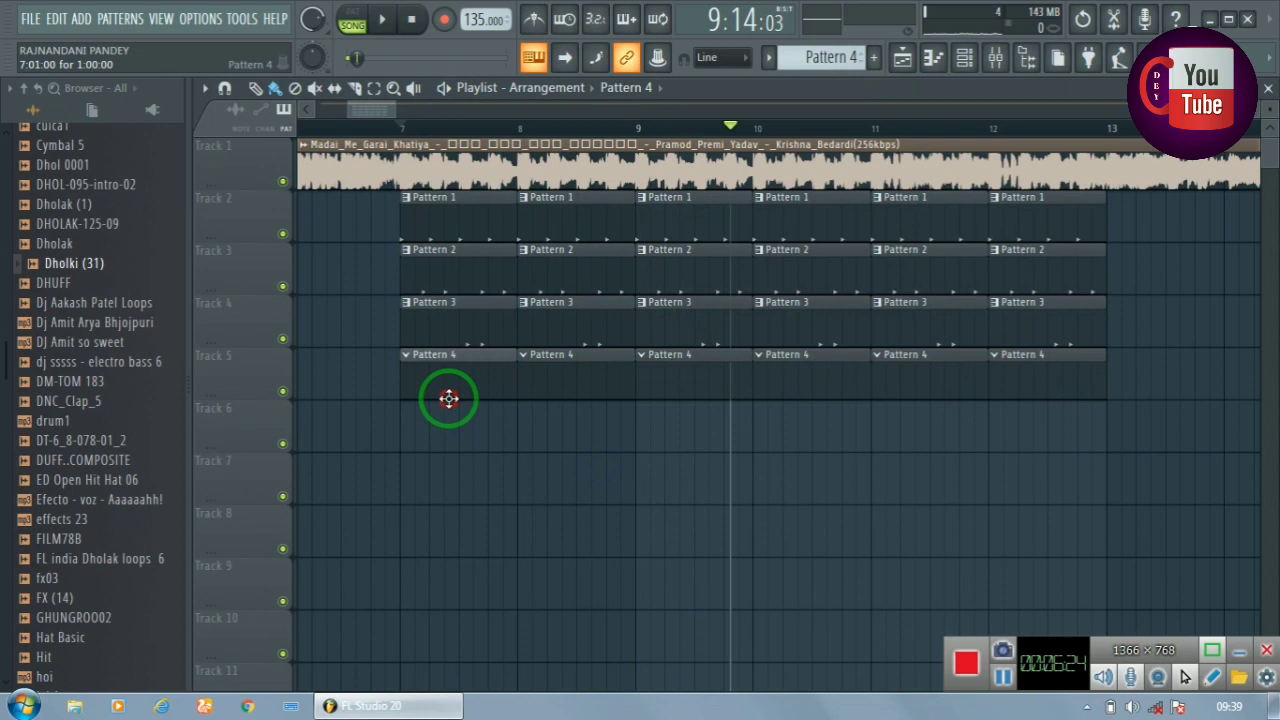
left_click(964, 57)
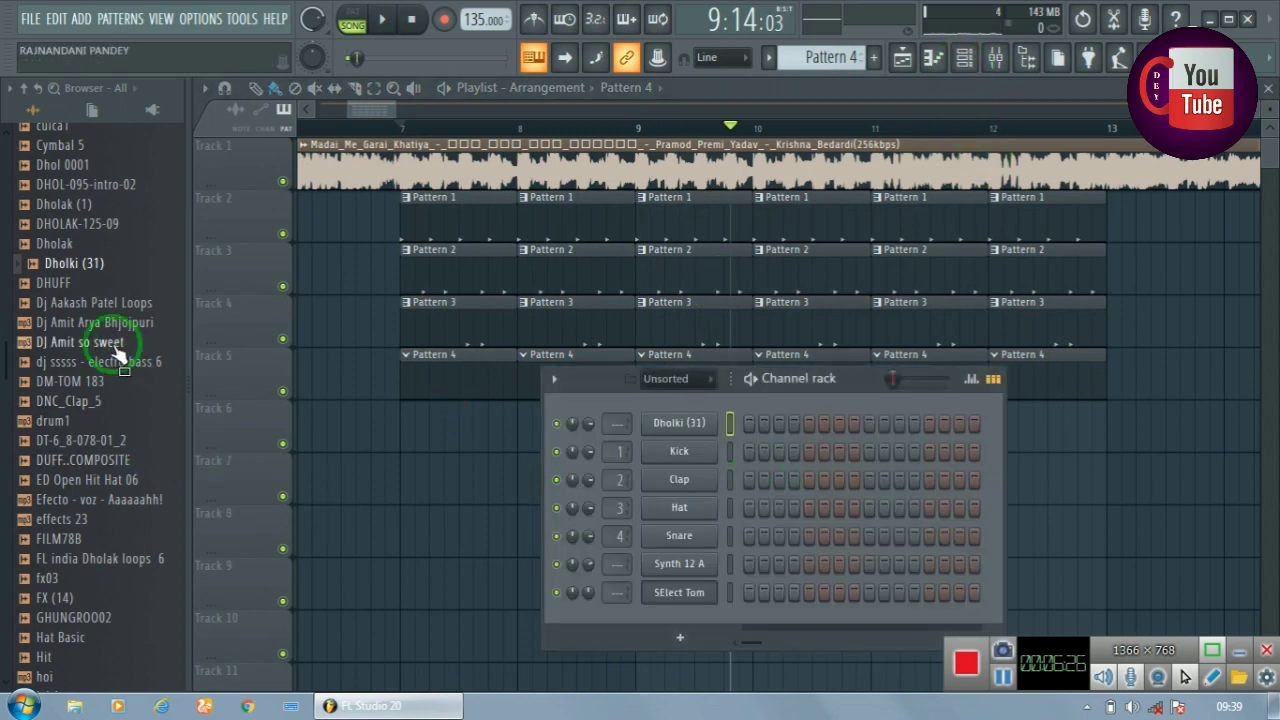
scroll(110, 340, "up", 2)
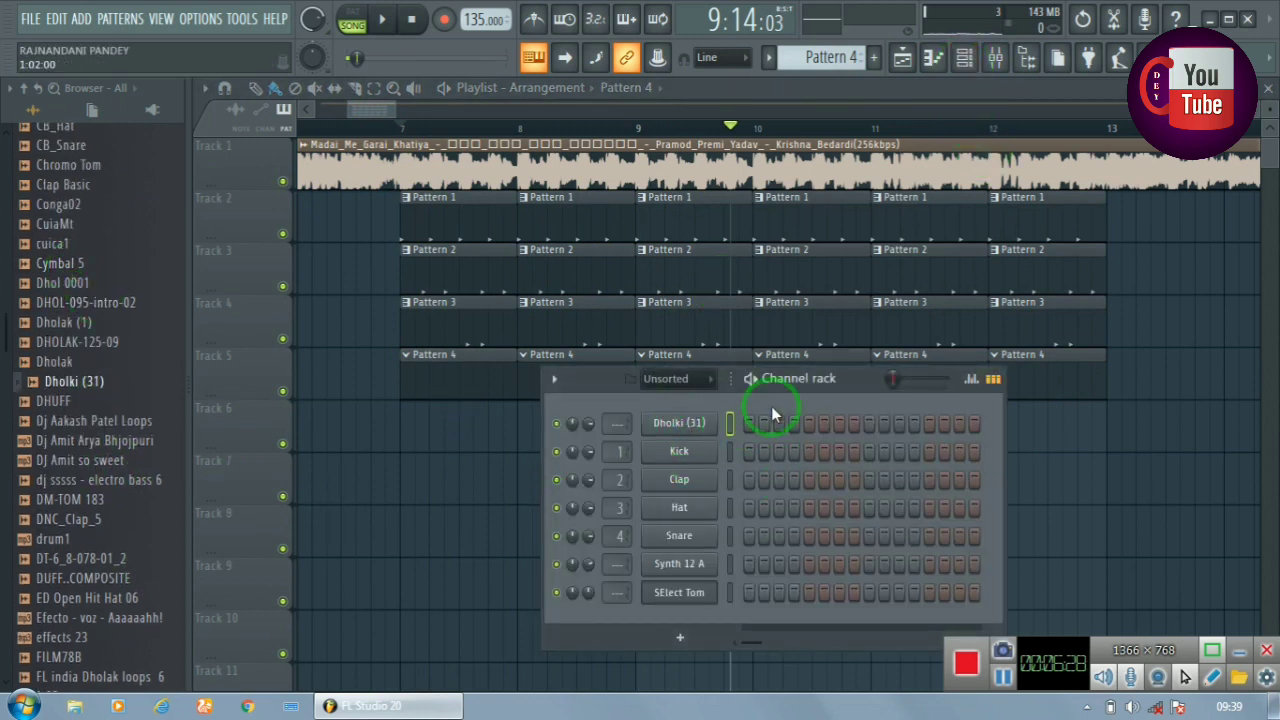
left_click_drag(826, 380, 821, 376)
left_click(673, 504)
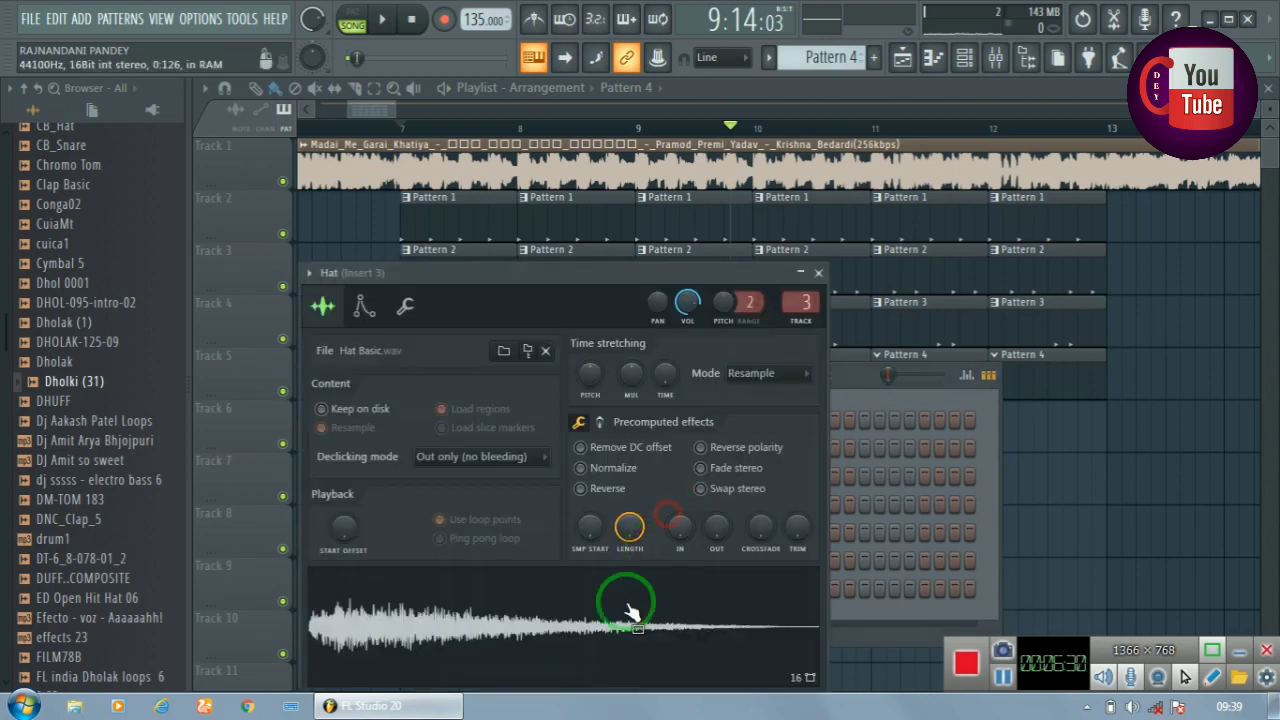
left_click(819, 273)
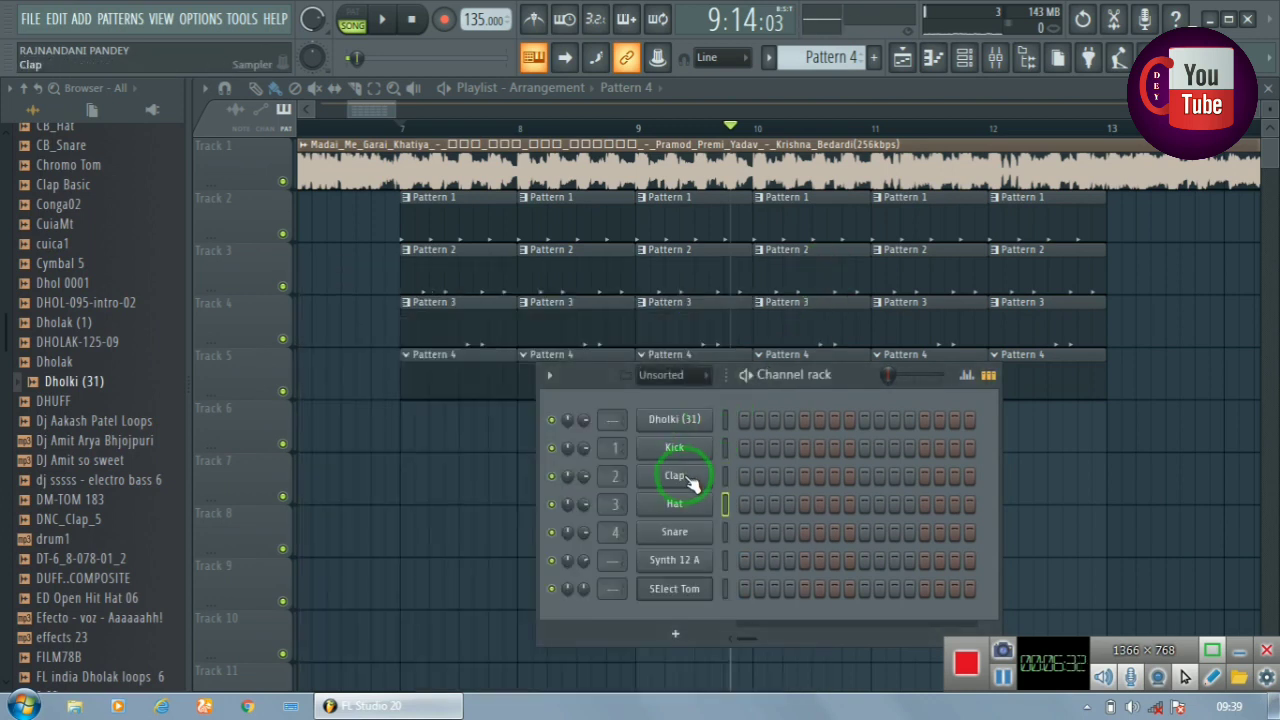
left_click(834, 504)
left_click(896, 504)
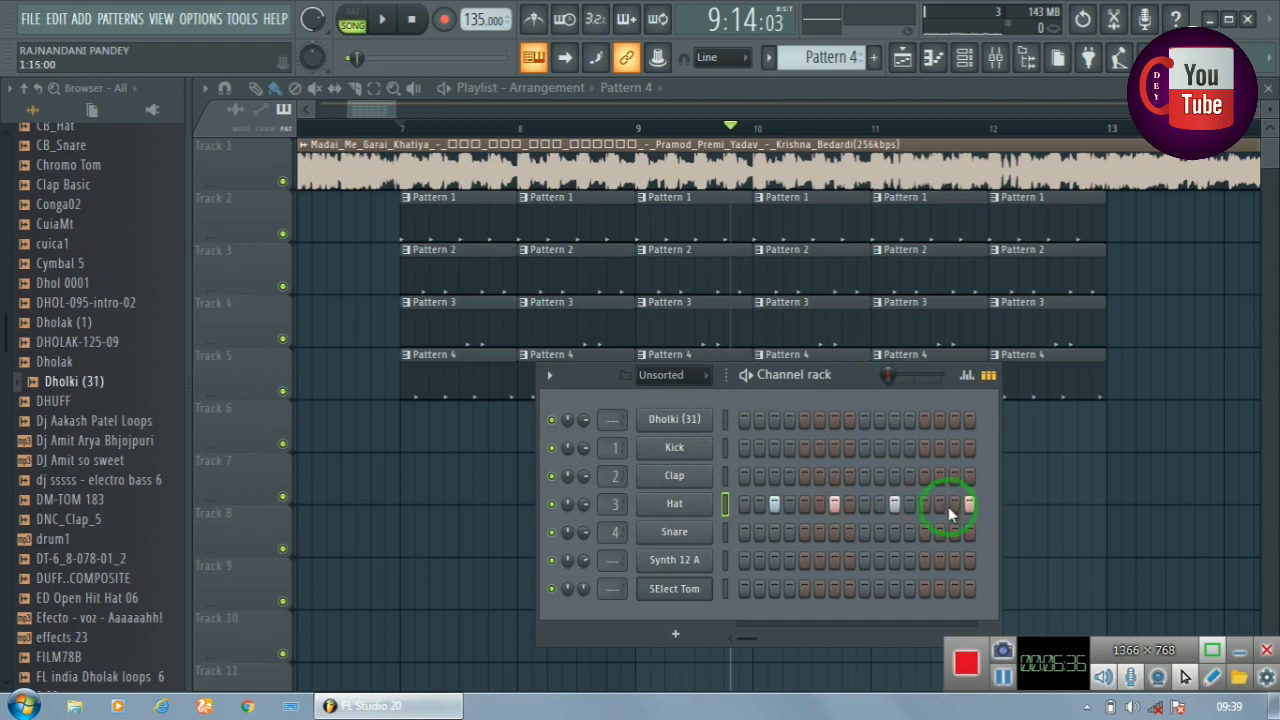
Play the arrangement from 6:11 to hear all four patterns together with the song
left_click_drag(366, 128, 358, 134)
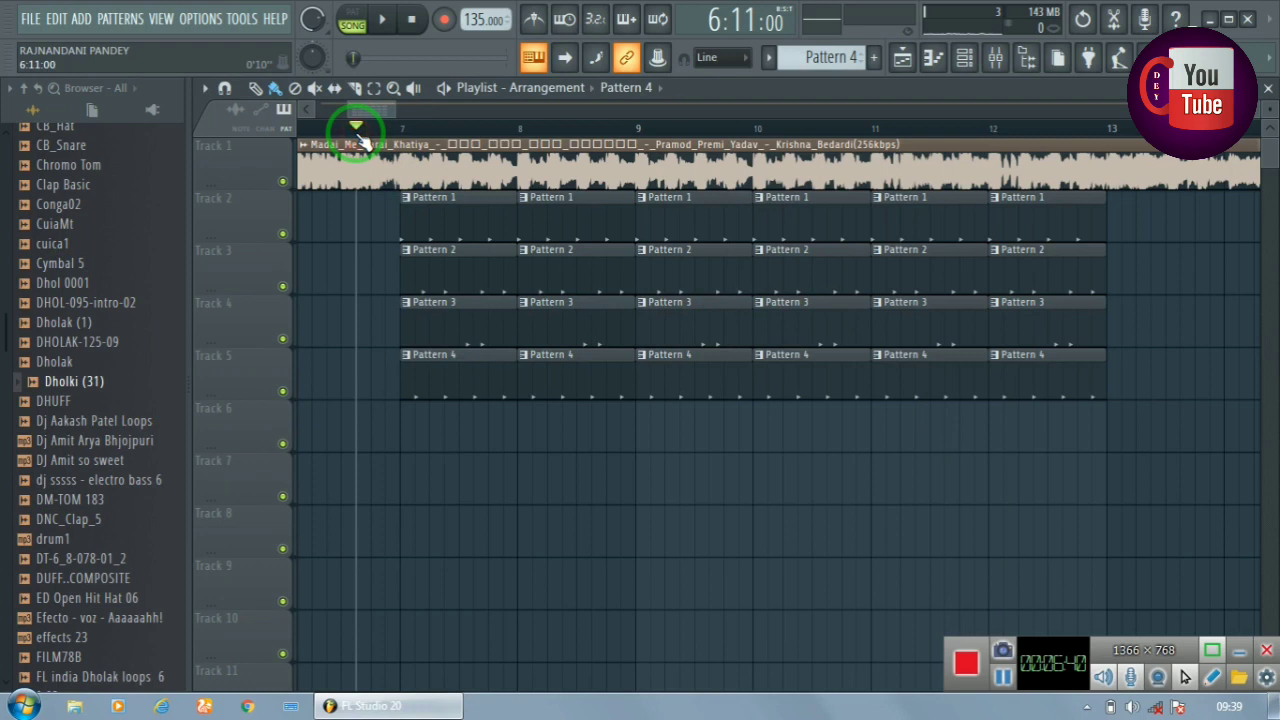
right_click(313, 17)
left_click(360, 143)
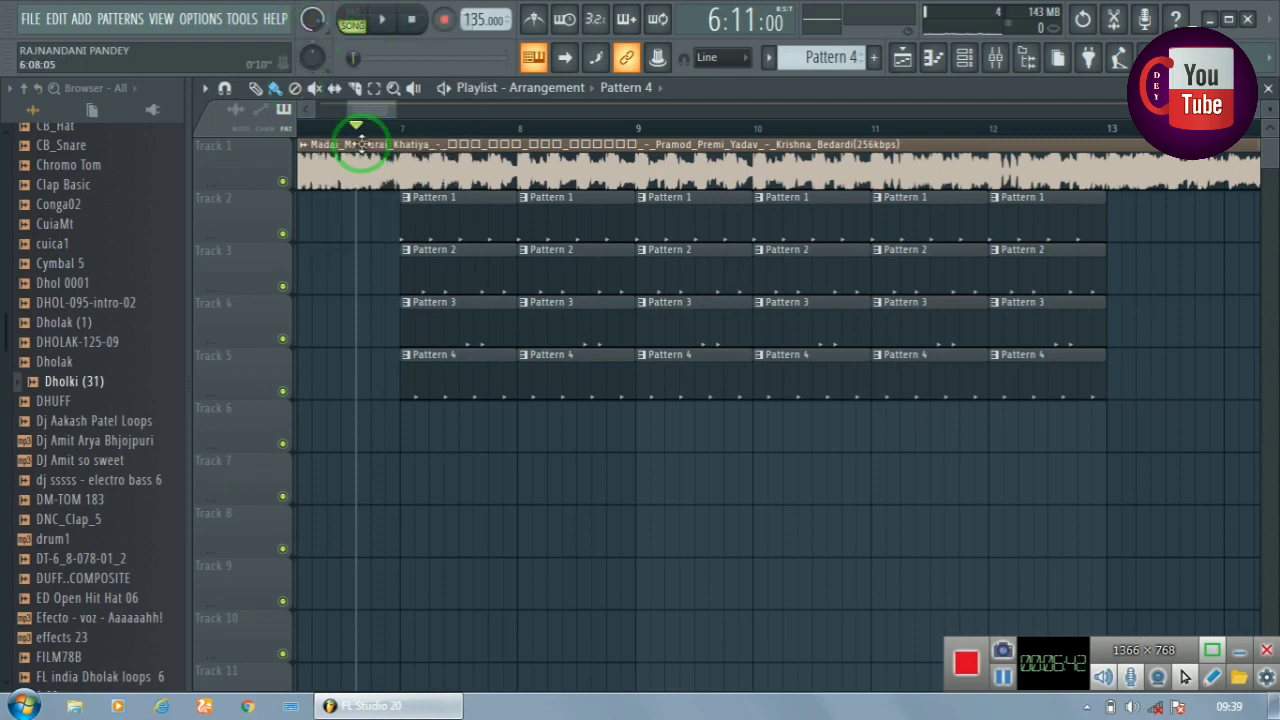
key("space")
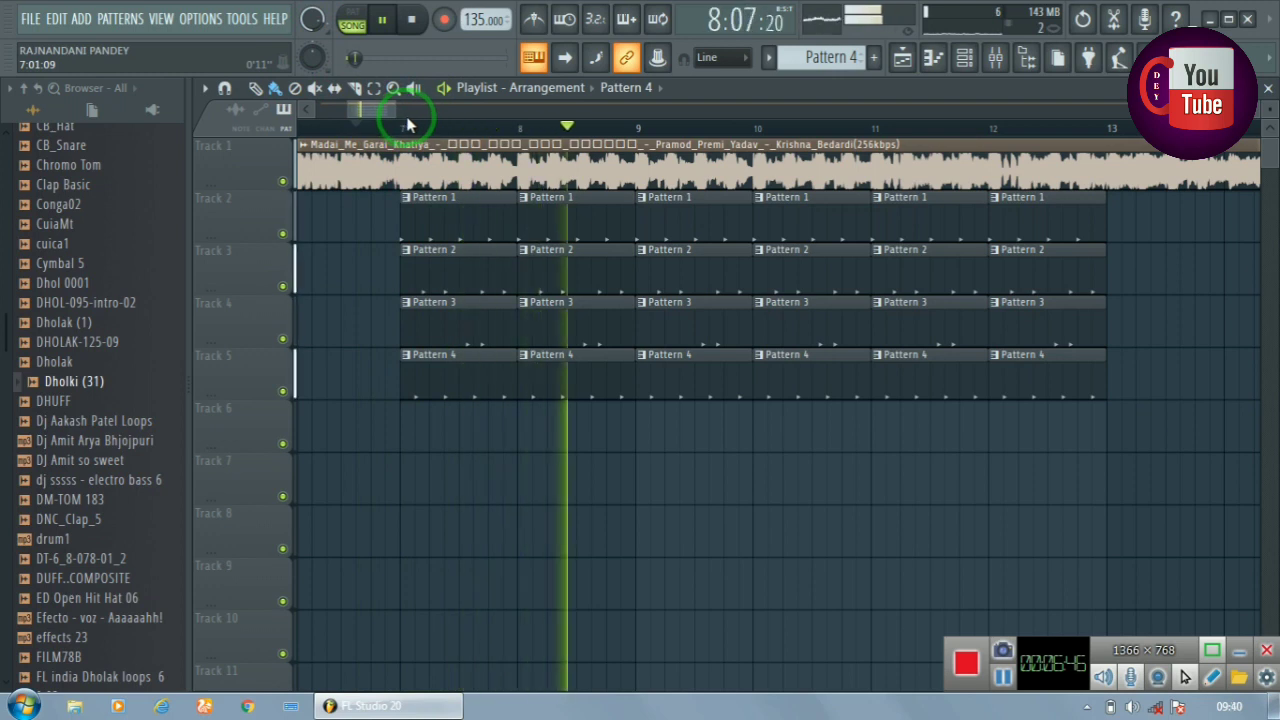
scroll(409, 128, "down", 1)
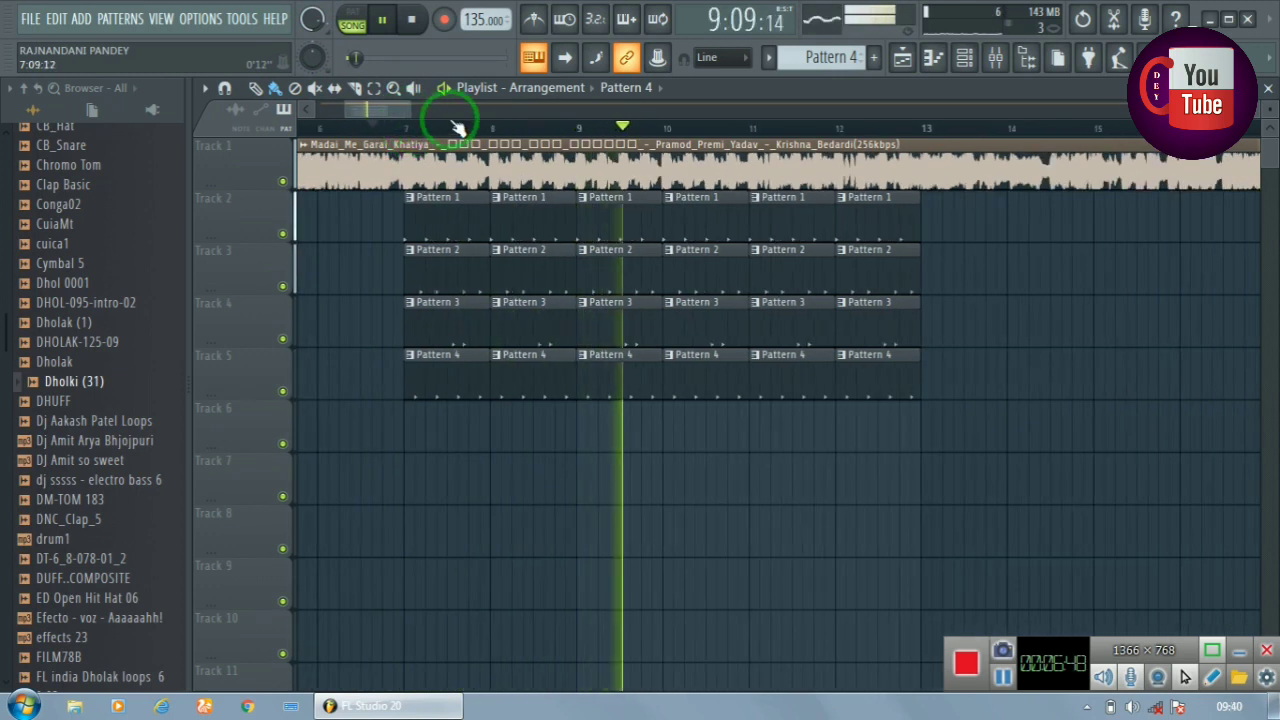
scroll(422, 133, "down", 1)
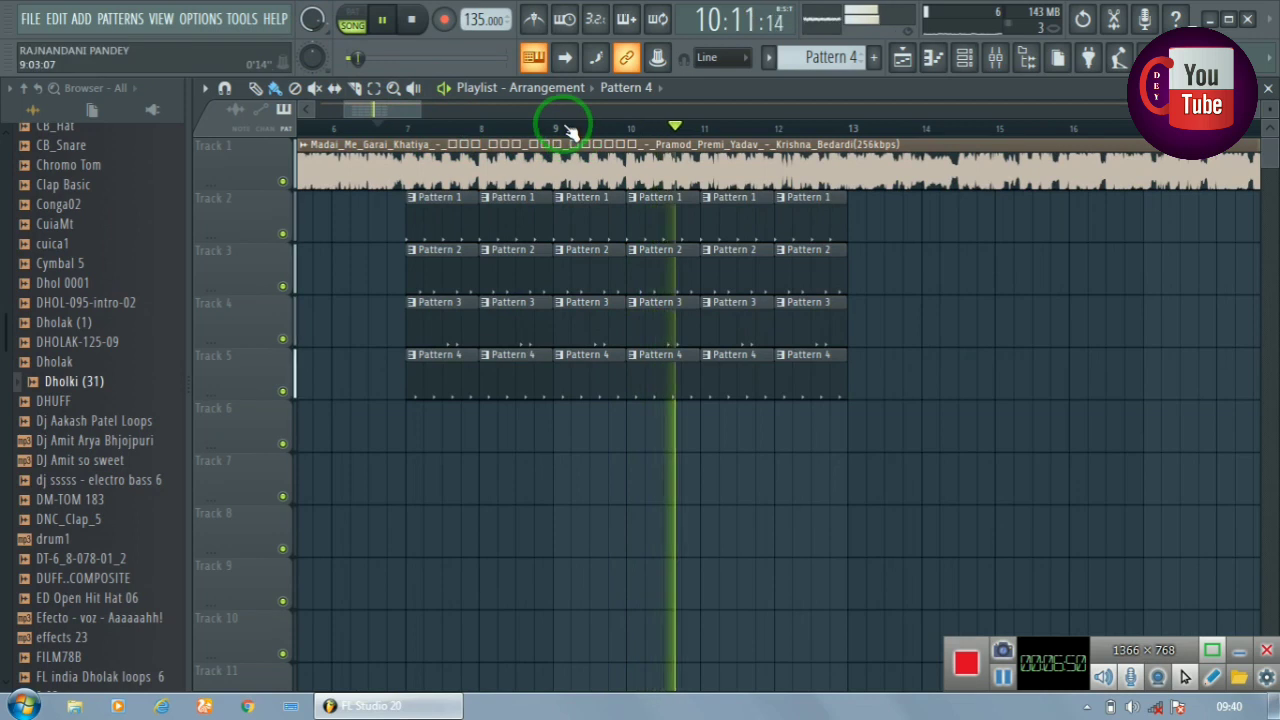
left_click(445, 88)
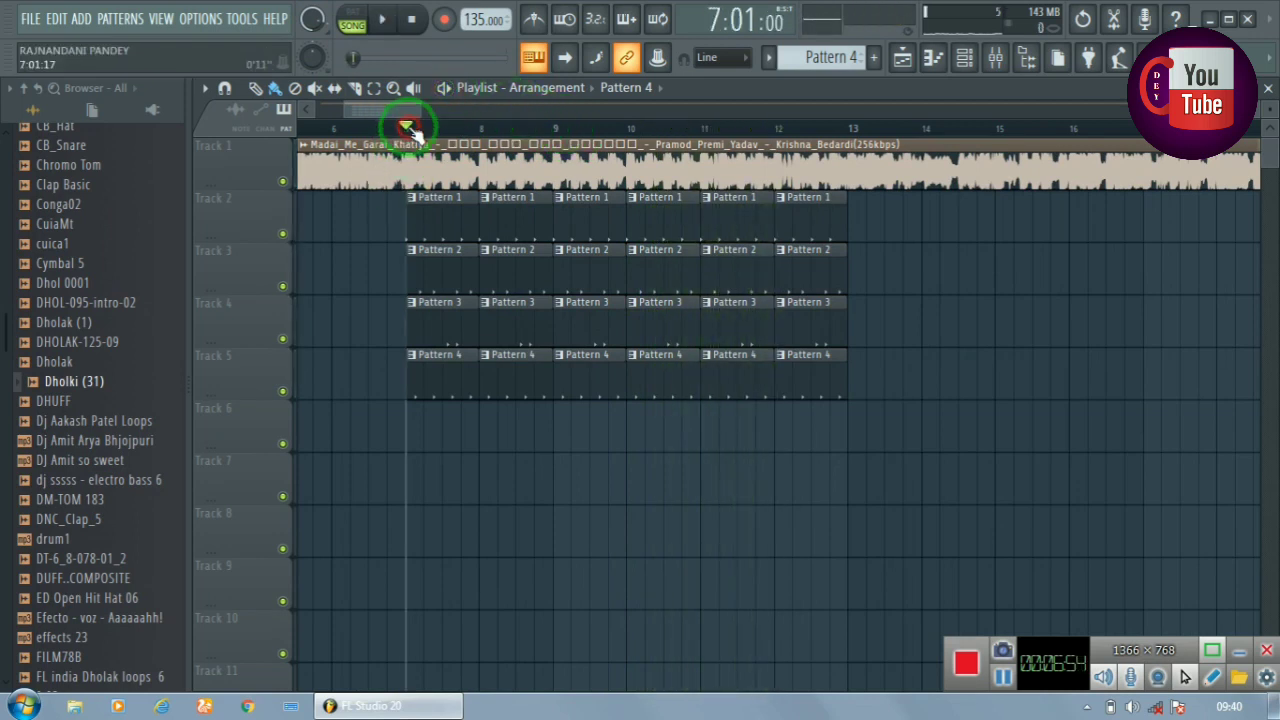
Move the playhead back to bar 2 and play the song's opening up to bar 3
left_click_drag(413, 120, 353, 134)
scroll(353, 134, "up", 2)
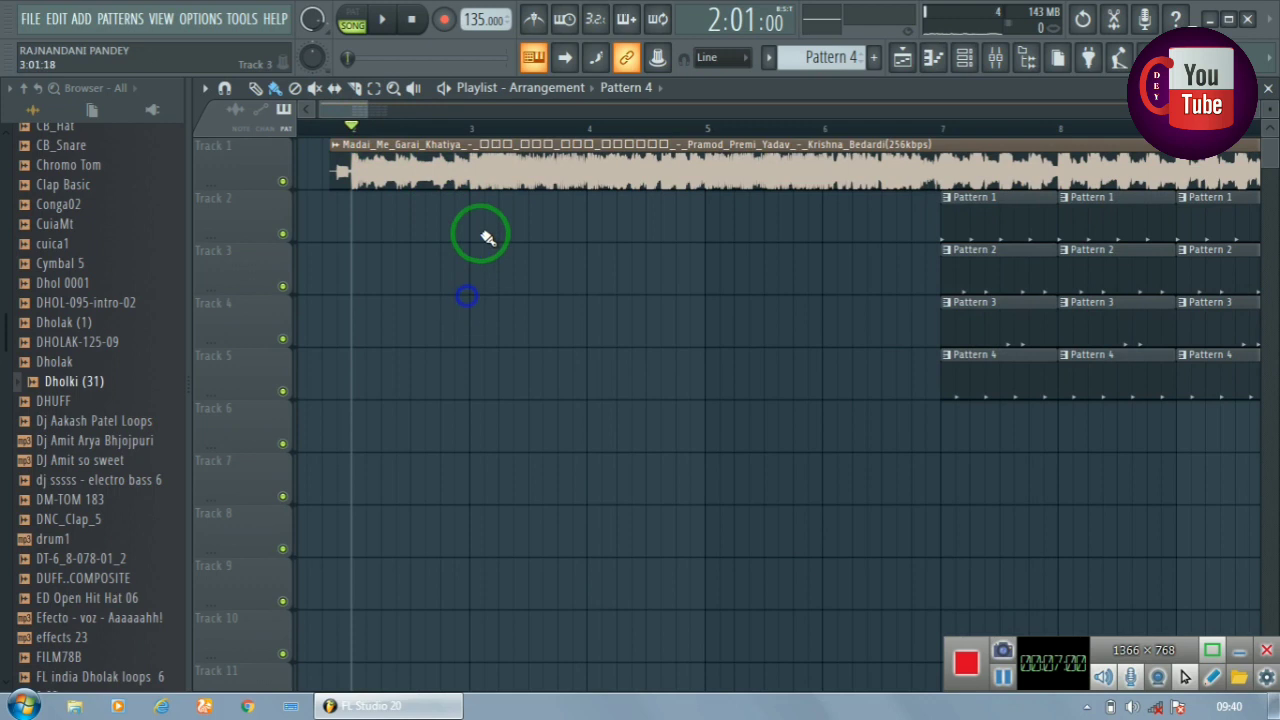
left_click(444, 88)
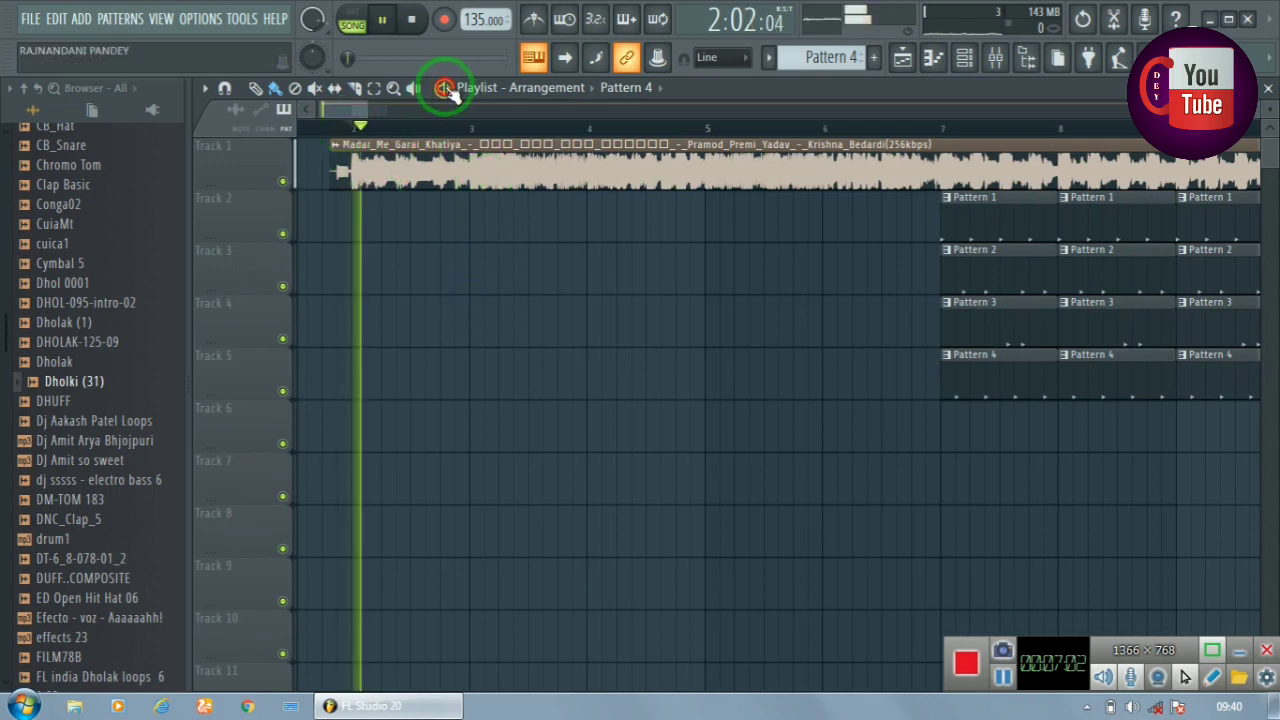
left_click(453, 127)
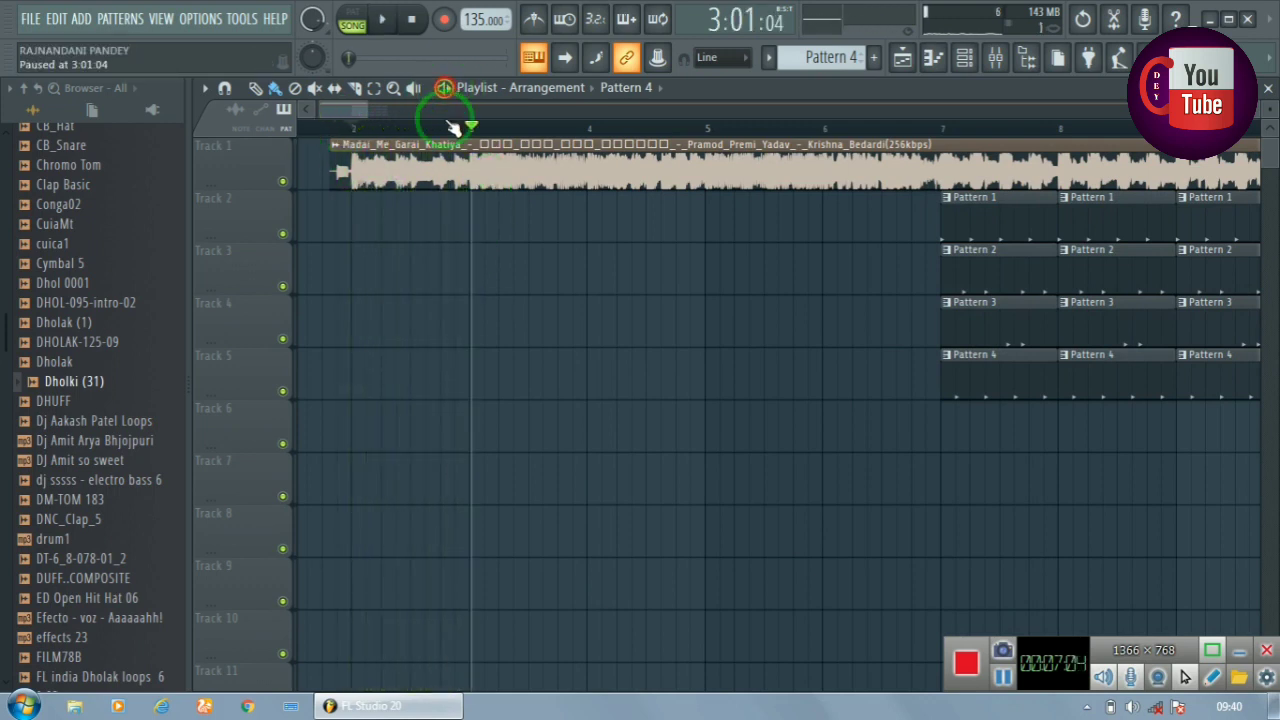
Browse the sample folder and audition fills and effects, including VDX1 You & Me Kit, KSHMR Snap 01 and KSHMR_Short_Drum_Fill_02_90
scroll(134, 406, "down", 15)
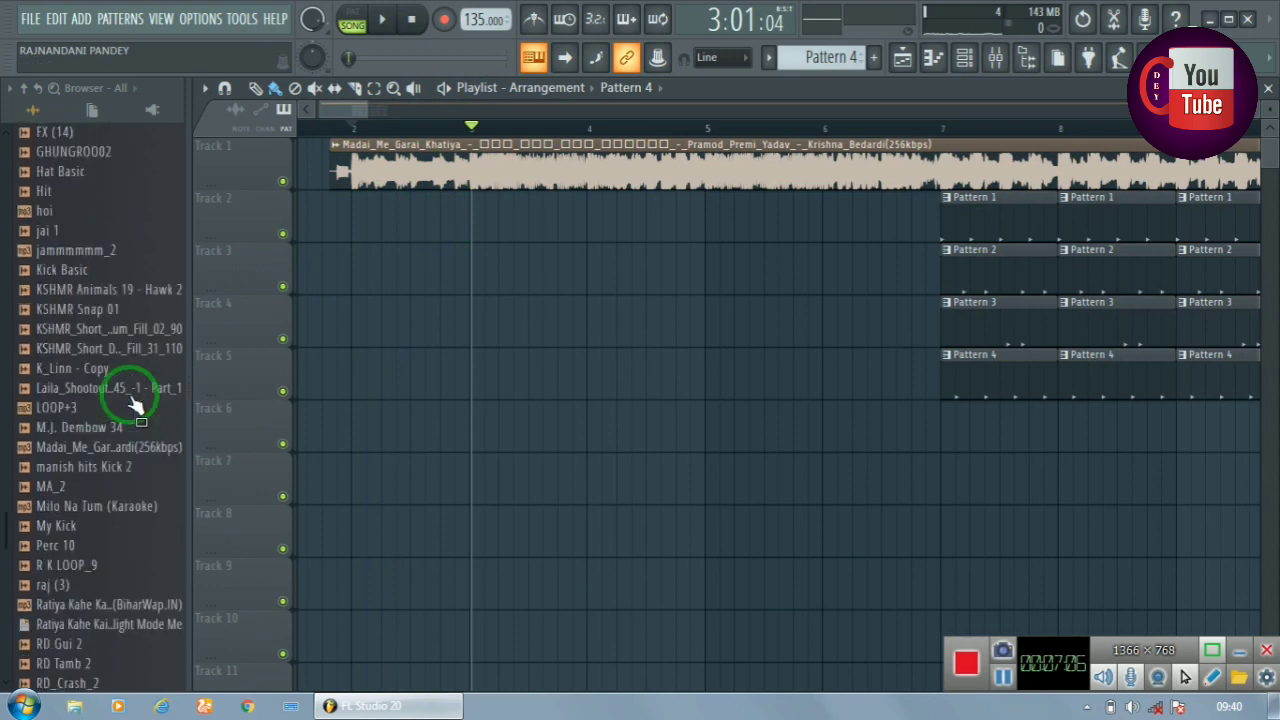
scroll(130, 400, "down", 6)
left_click(86, 340)
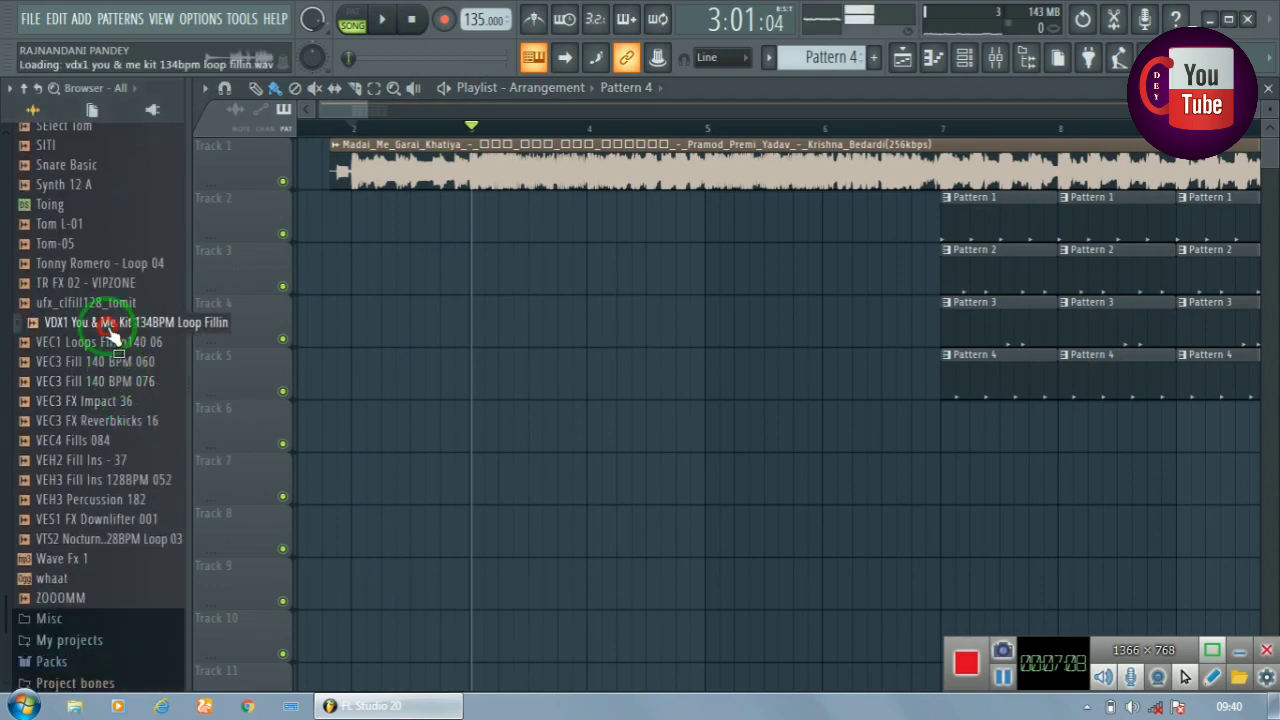
scroll(88, 400, "up", 8)
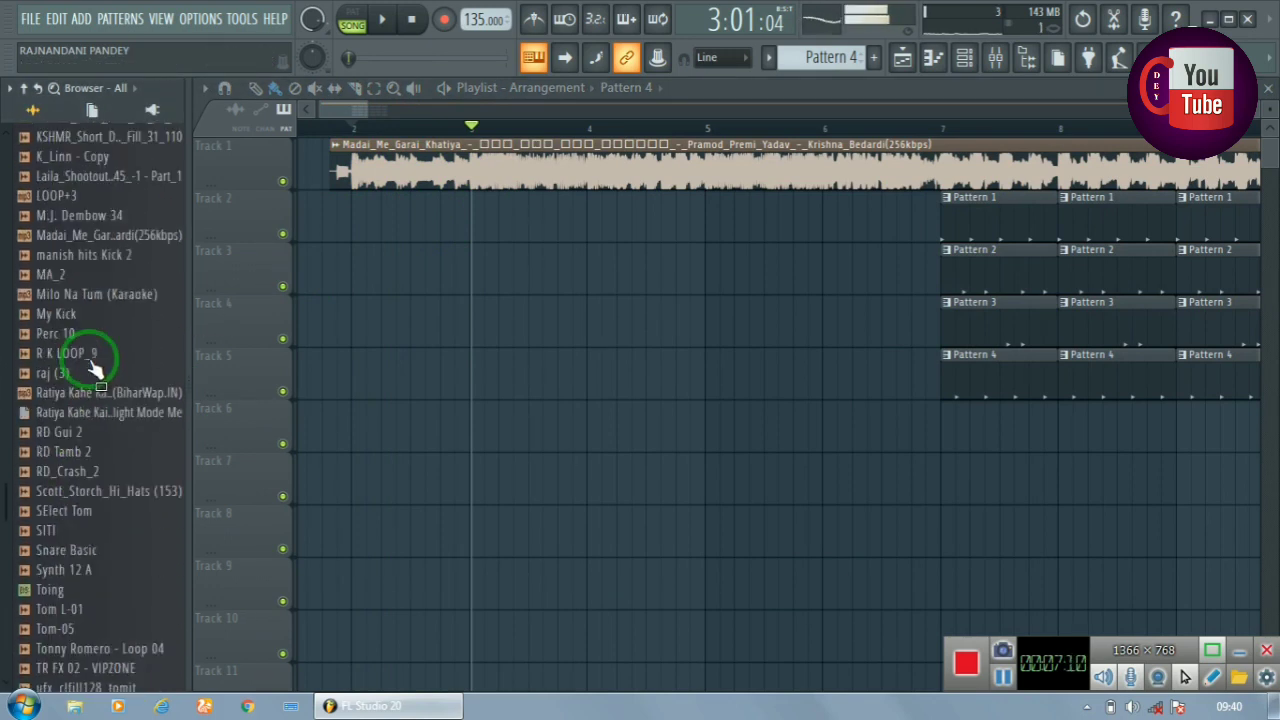
scroll(94, 258, "up", 3)
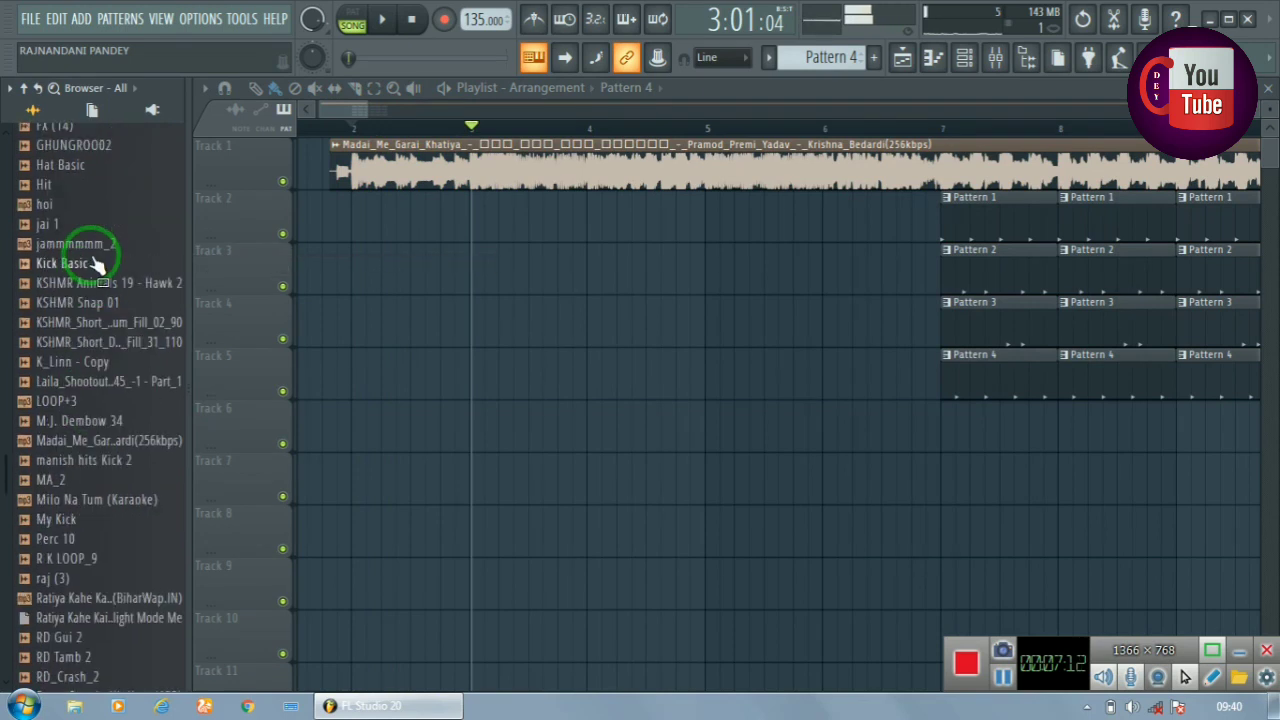
left_click(89, 287)
left_click(90, 304)
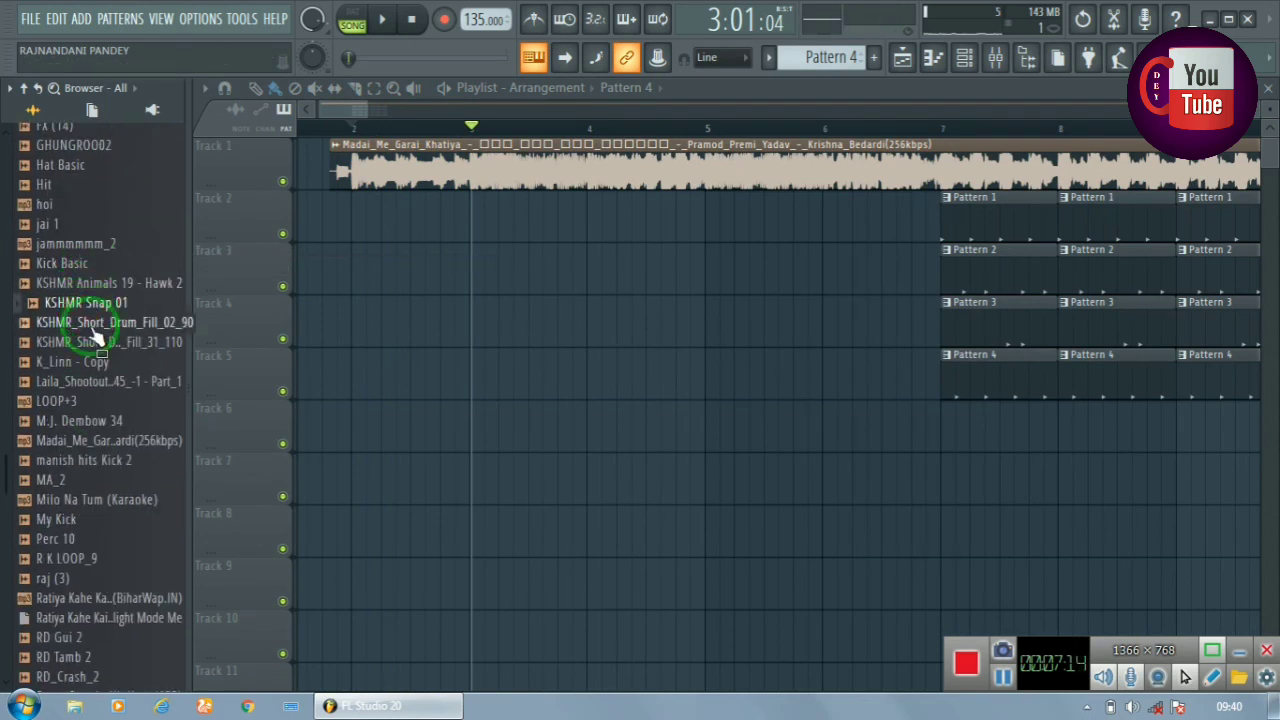
left_click(95, 325)
Place KSHMR_Short_Drum_Fill_02_90 on Track 2 at bar 2 and time-stretch it to 2 bars in Auto mode
left_click_drag(97, 340, 380, 226)
right_click(621, 335)
left_click(635, 345)
right_click(643, 347)
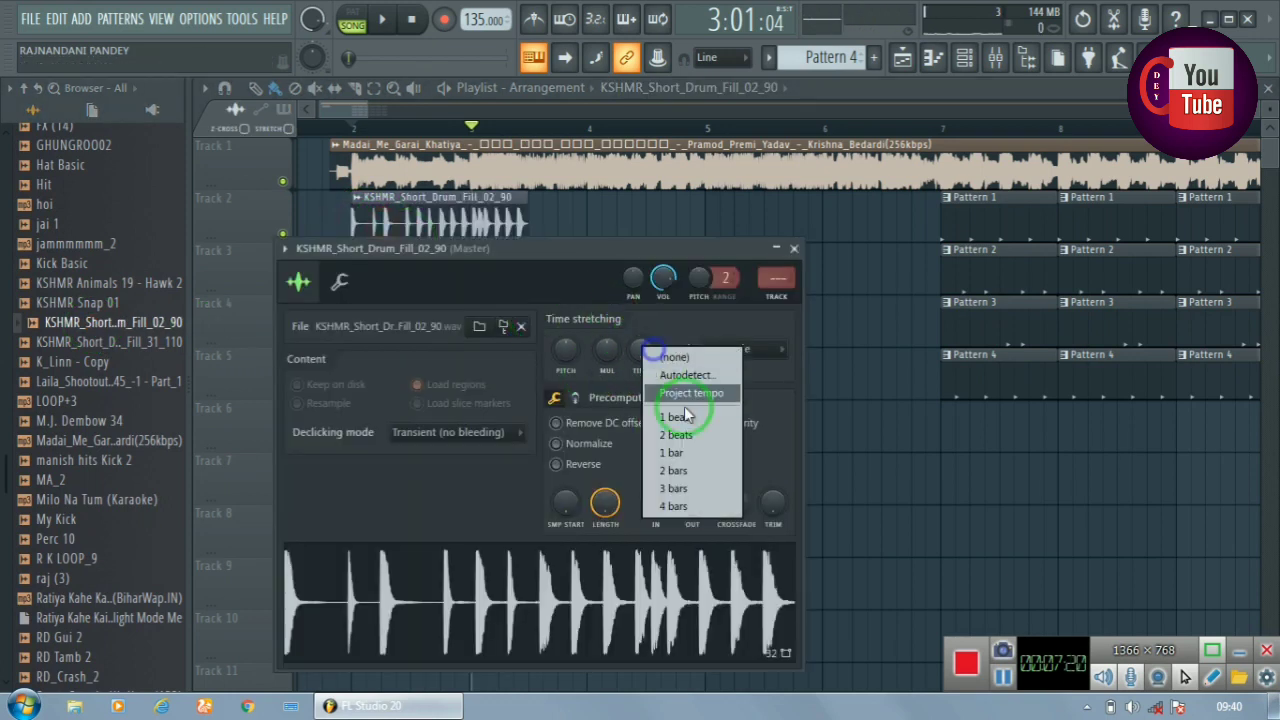
left_click(690, 470)
left_click(738, 352)
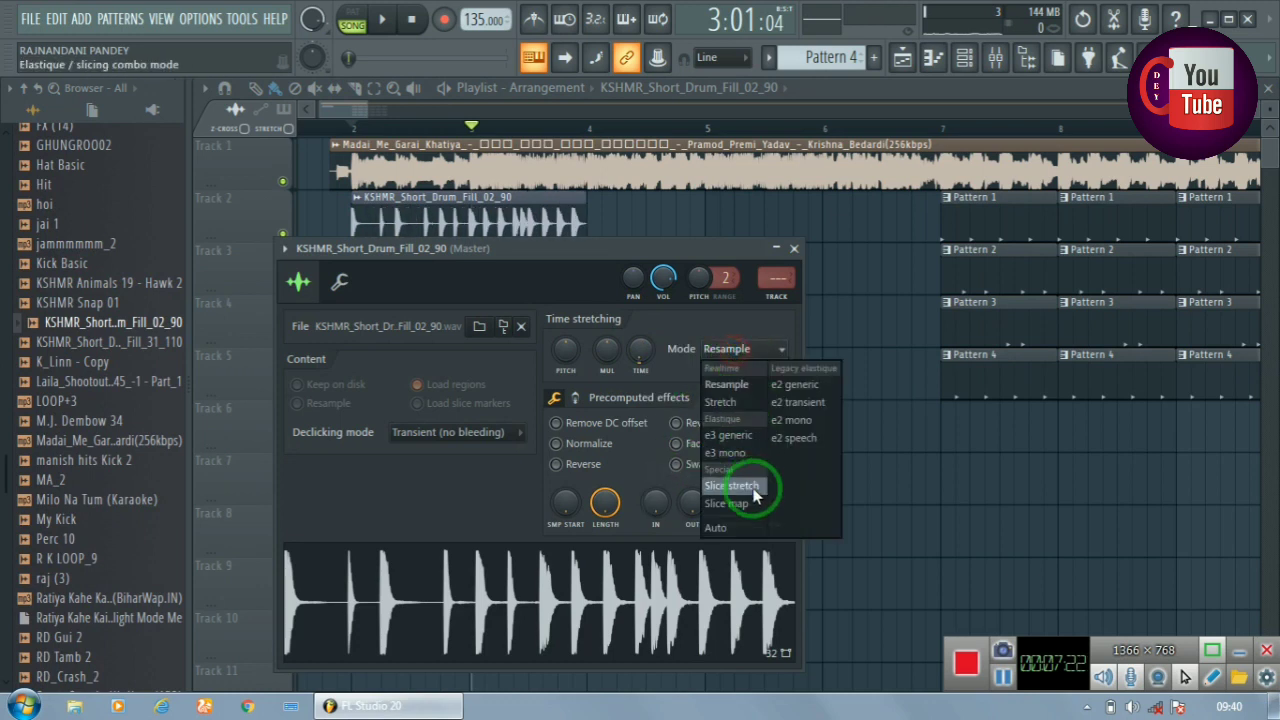
left_click(826, 512)
Fill Track 2 from bar 2 to bar 7 with one-bar clips of the drum fill and play the arrangement
mouse_move(586, 212)
left_mouse_down()
mouse_move(481, 229)
mouse_move(780, 234)
mouse_move(857, 277)
mouse_move(778, 272)
left_mouse_up()
left_click(295, 130)
left_click(443, 87)
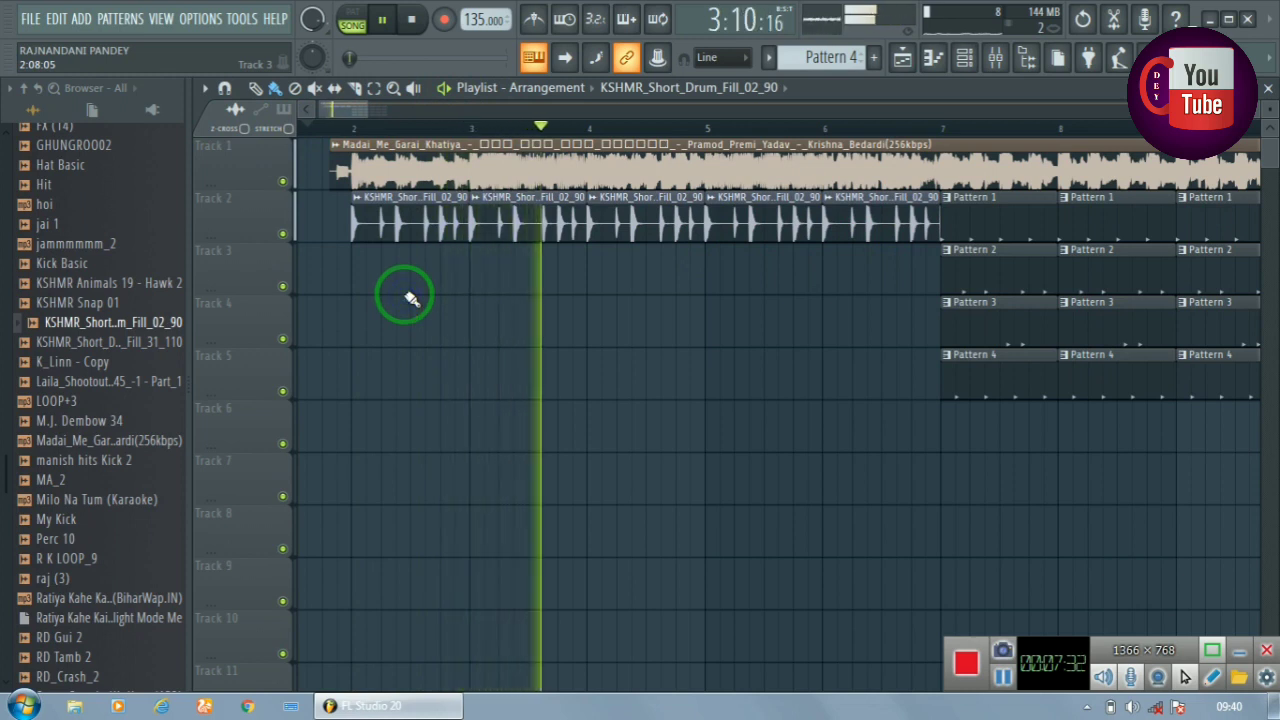
Delete the drum fill clip at bar 6 and extend the bar 5 clip to its full two bars, ending at bar 7
right_click(857, 223)
left_click_drag(822, 221, 940, 250)
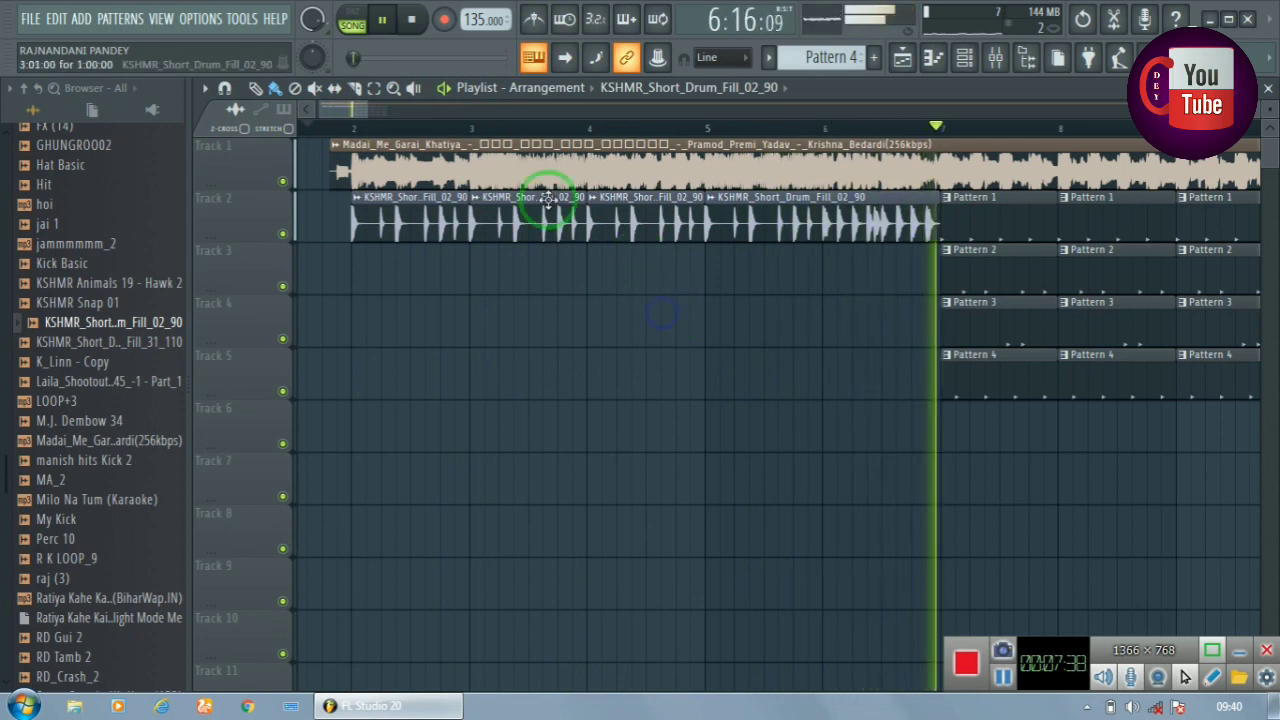
scroll(358, 115, "down", 1)
left_click(445, 88)
Lower the channel volume of KSHMR_Short_Drum_Fill_02_90 to about 56% (-11.0 dB)
double_click(518, 228)
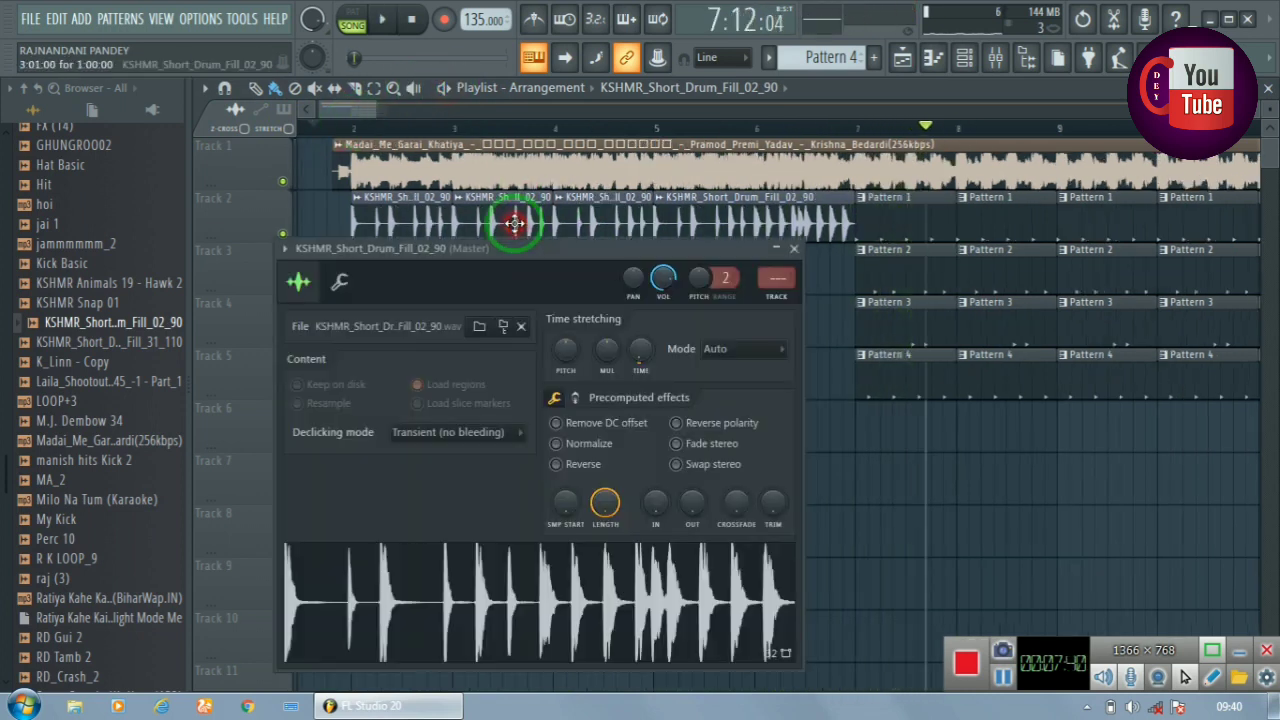
left_click_drag(662, 278, 662, 277)
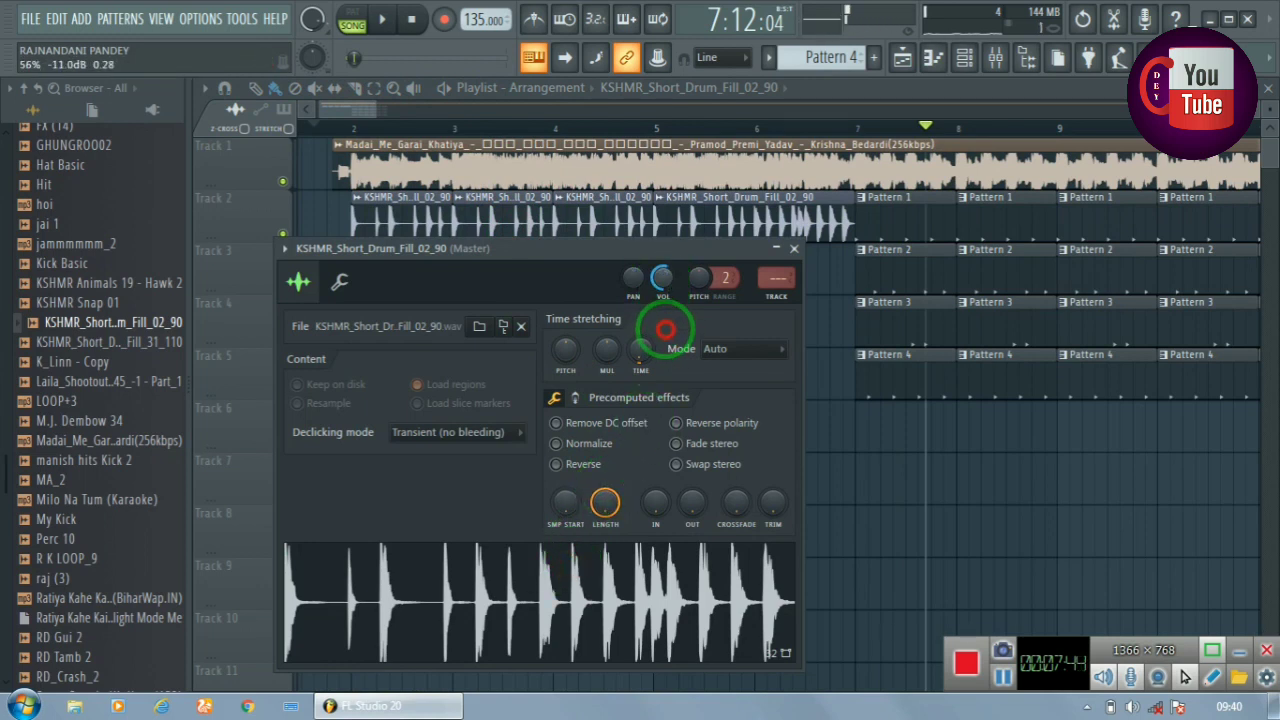
right_click(348, 118)
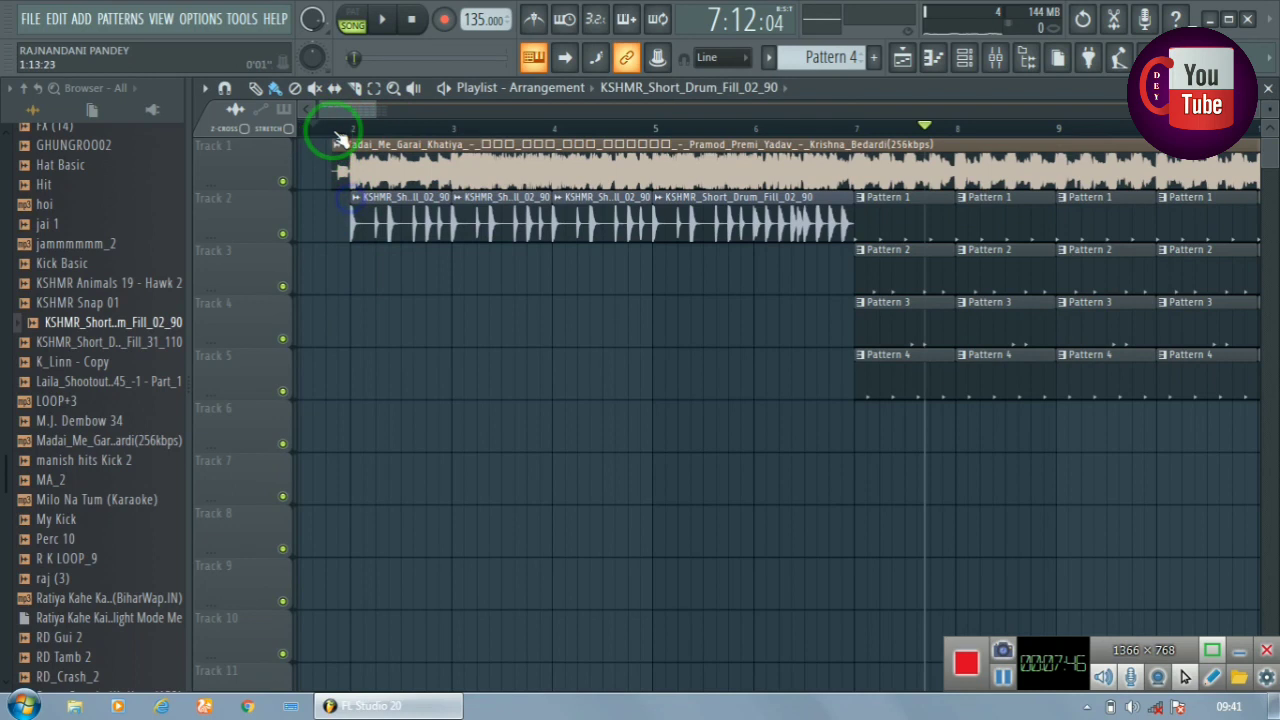
Return the playhead to bar 1 and play the arrangement from the start with the drum fill
scroll(348, 132, "down", 3)
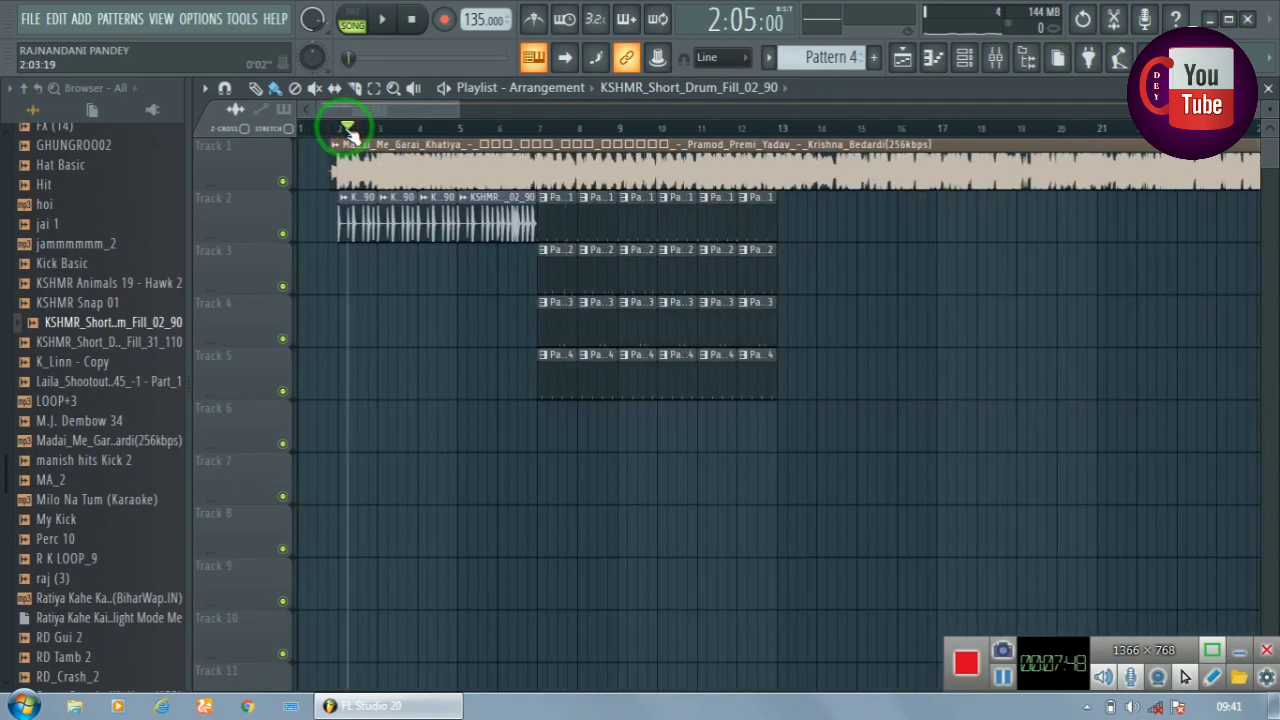
scroll(348, 132, "up", 5)
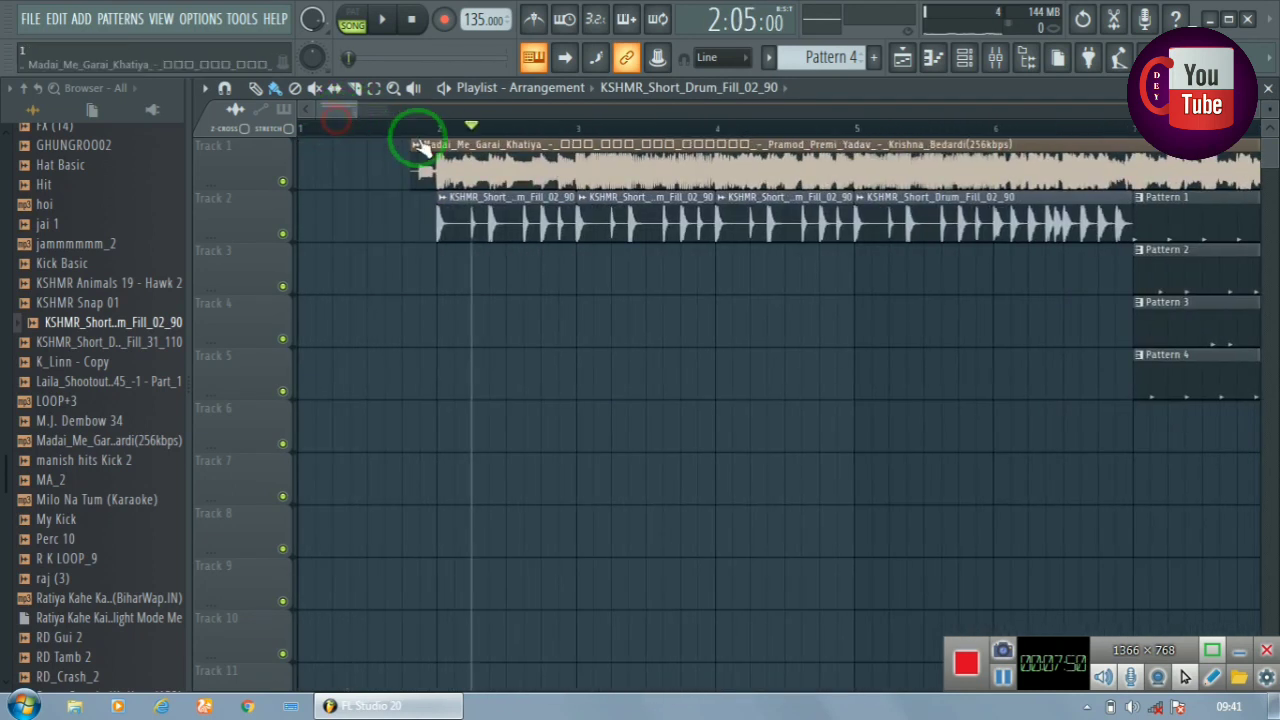
scroll(434, 126, "down", 3)
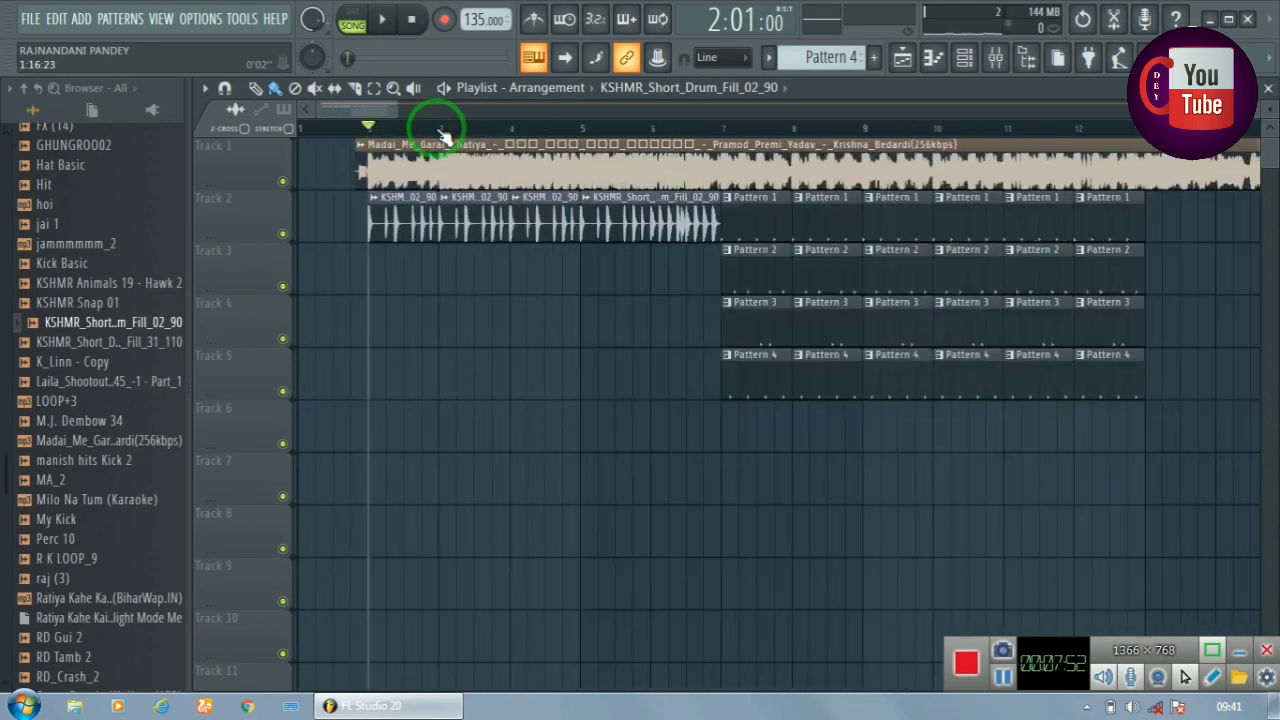
left_click_drag(362, 112, 288, 138)
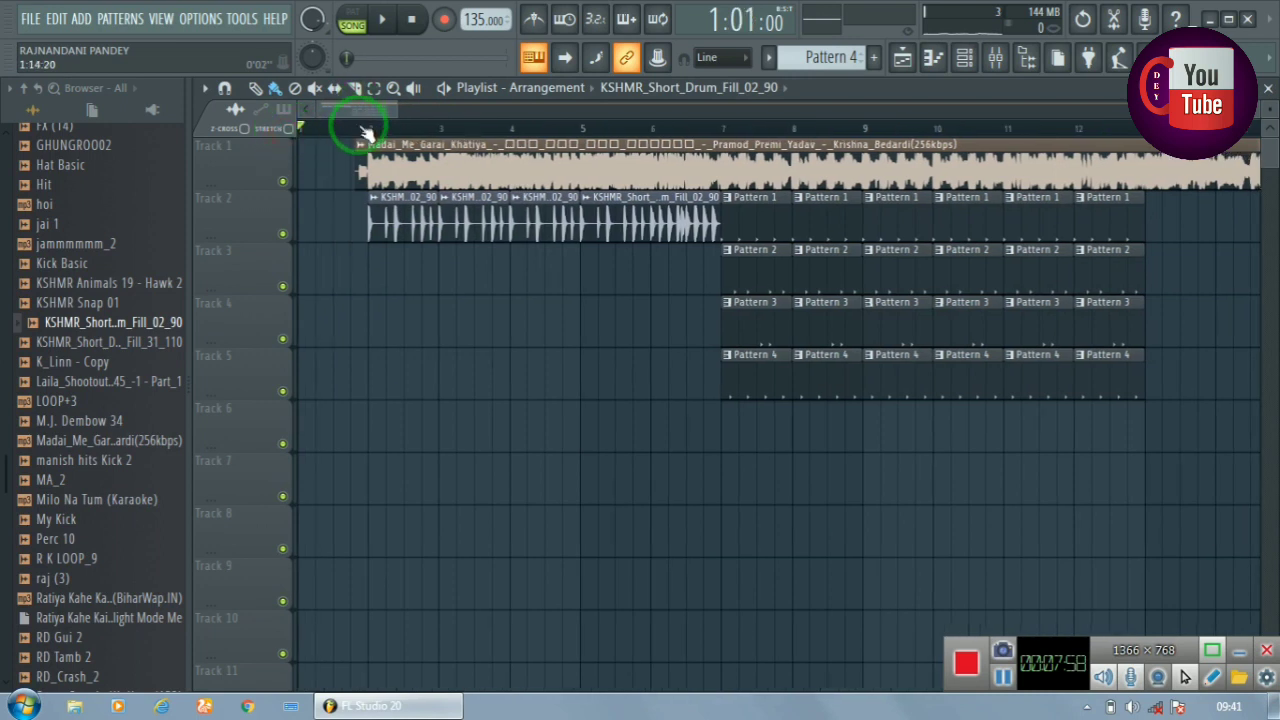
scroll(376, 133, "up", 2)
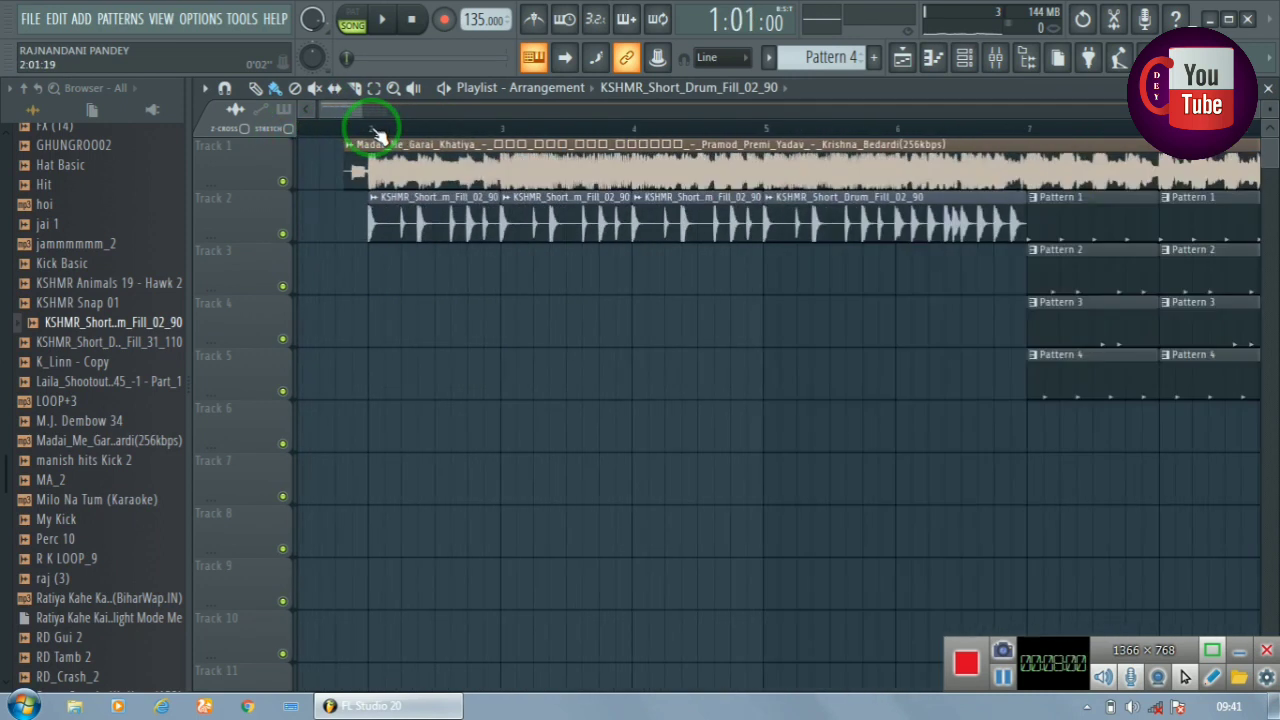
scroll(376, 133, "down", 2)
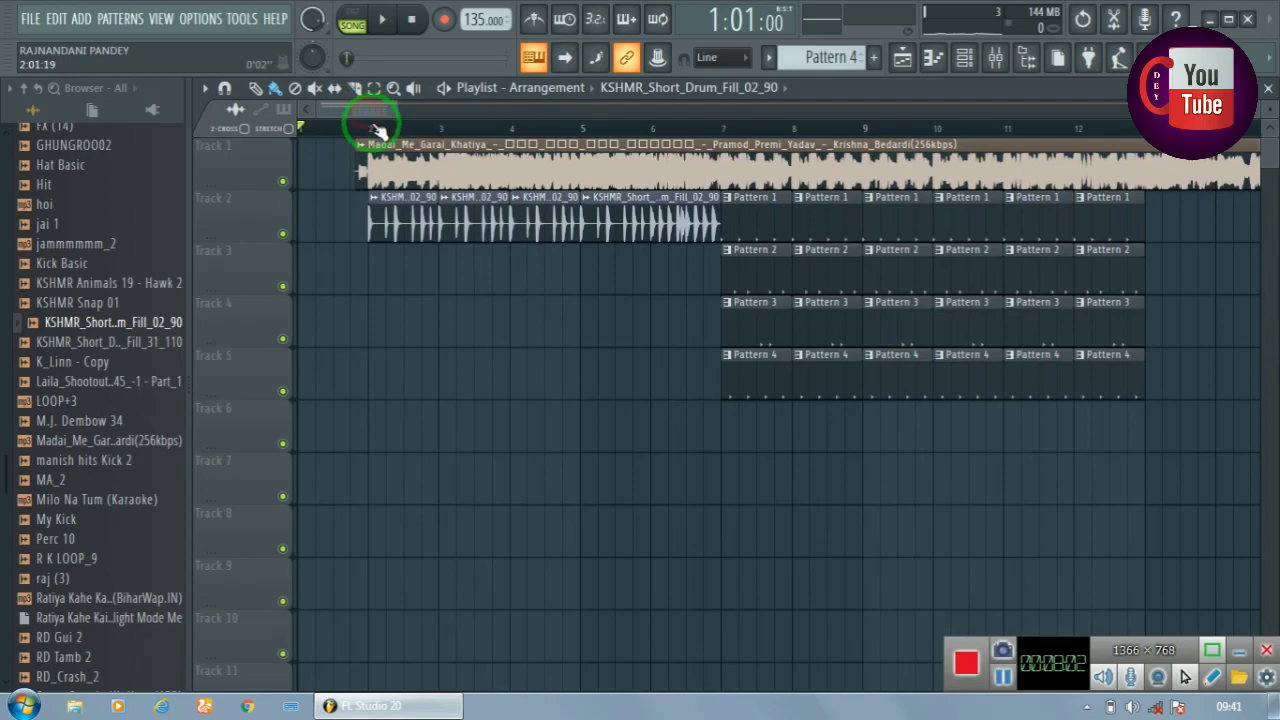
scroll(378, 132, "up", 1)
scroll(372, 133, "down", 1)
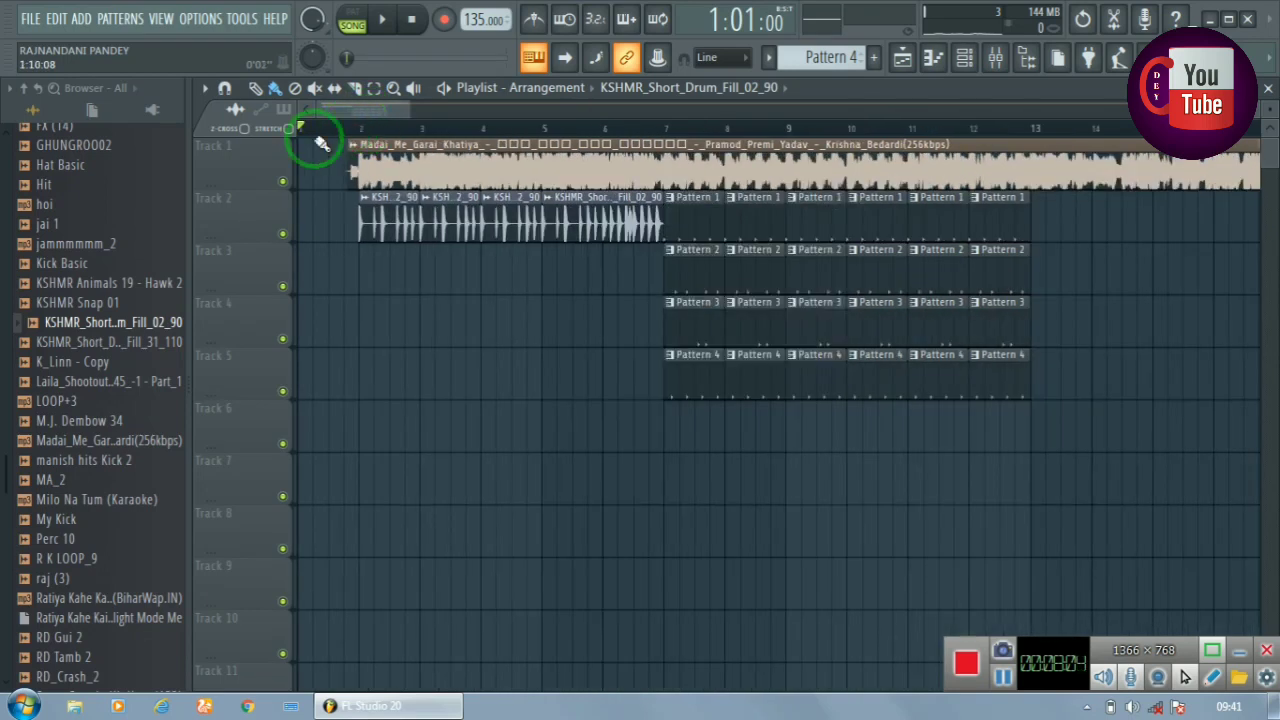
scroll(362, 133, "down", 1)
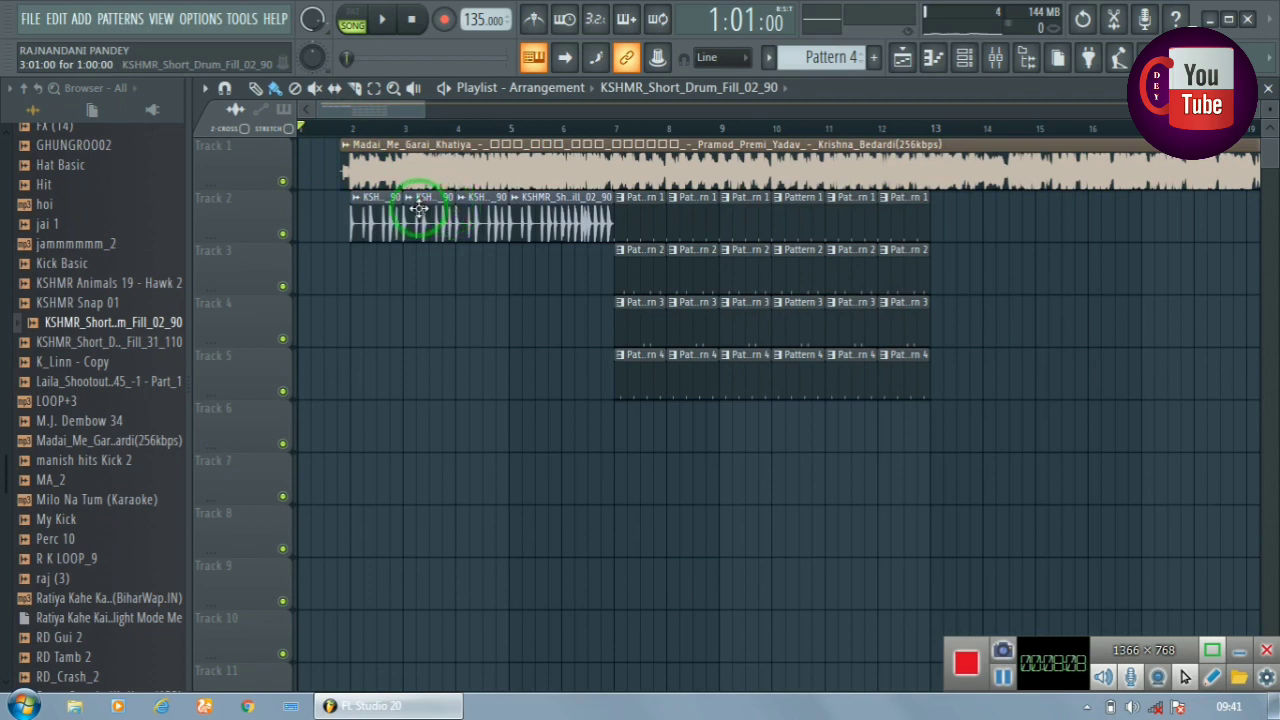
left_click(443, 88)
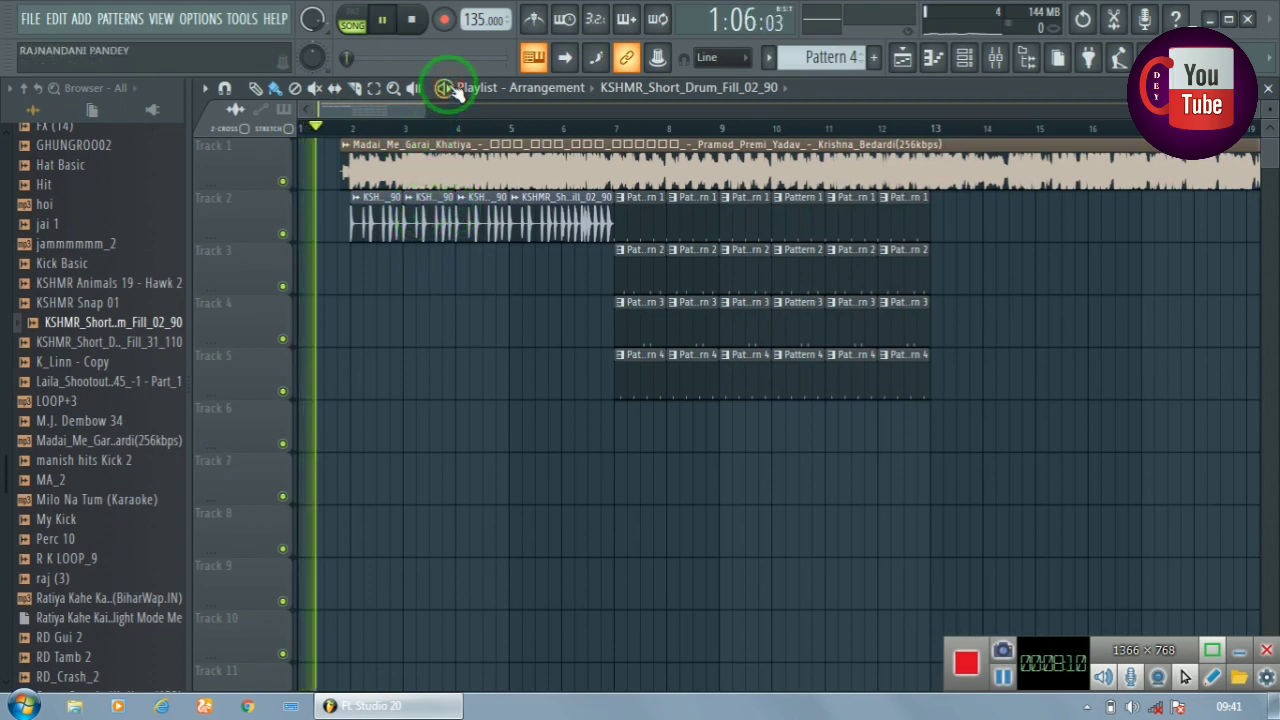